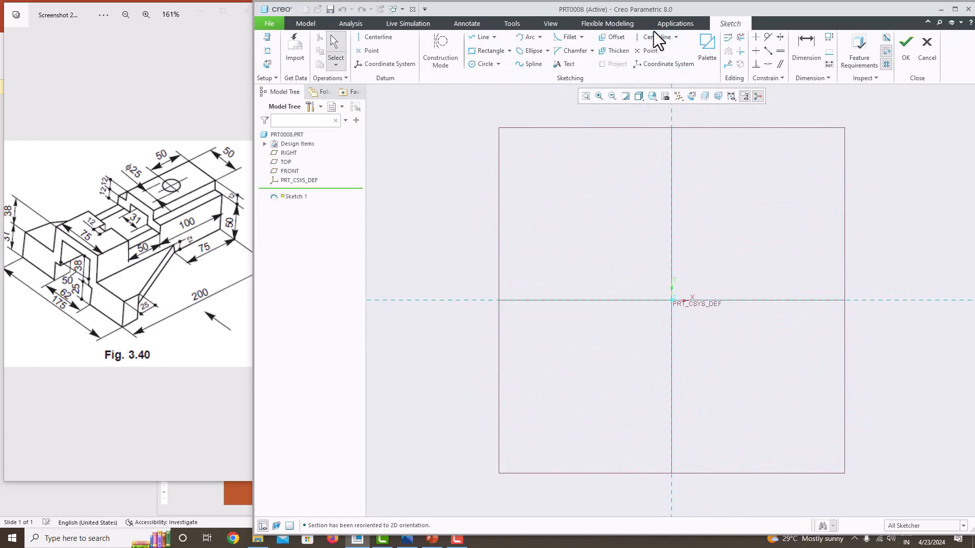
# - Draw a vertical centerline along the sketch's vertical reference
pyautogui.click(653, 38)
pyautogui.click(674, 134)
pyautogui.click(673, 121)
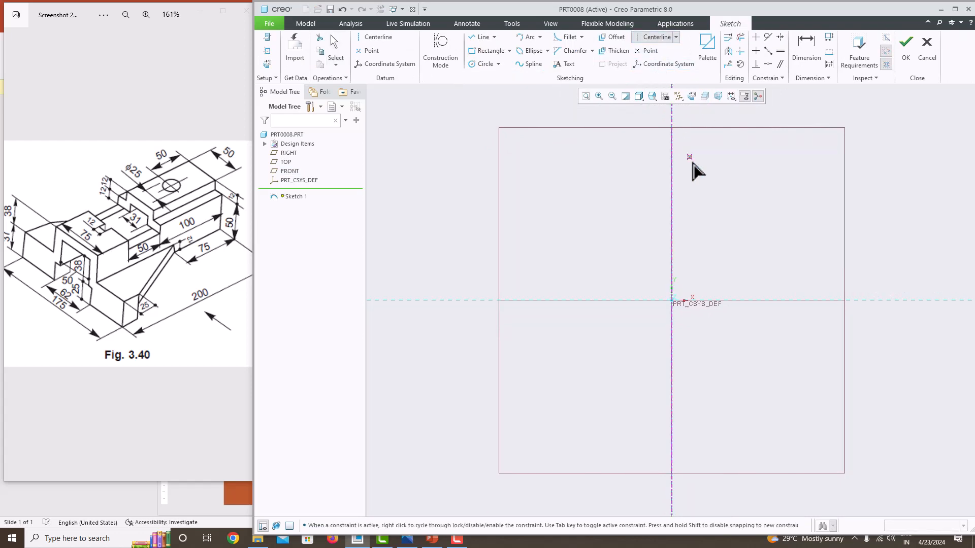
pyautogui.middleClick(699, 197)
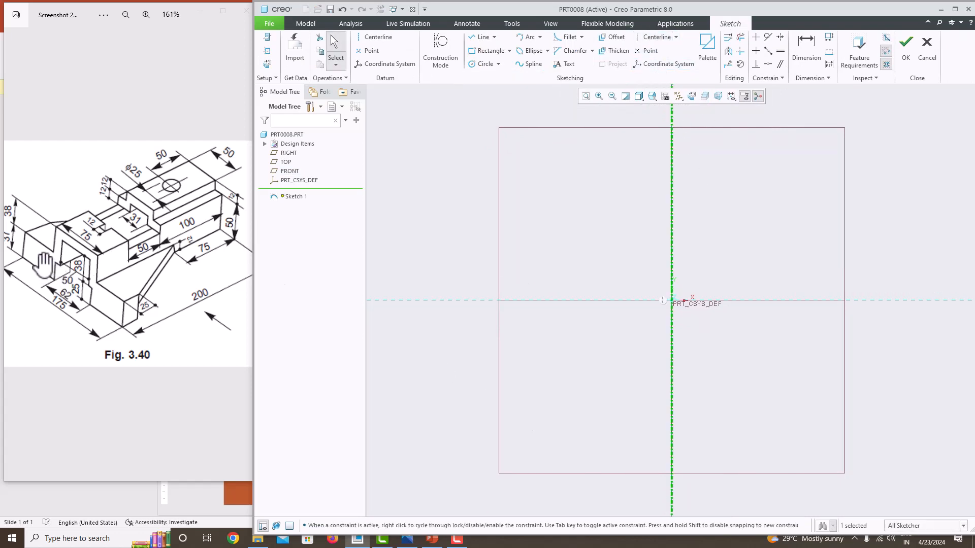
# - Sketch a rectangle symmetric about the centerline with its base on the horizontal reference, about 288 wide and 63 high
pyautogui.scroll(-2, 38, 277)
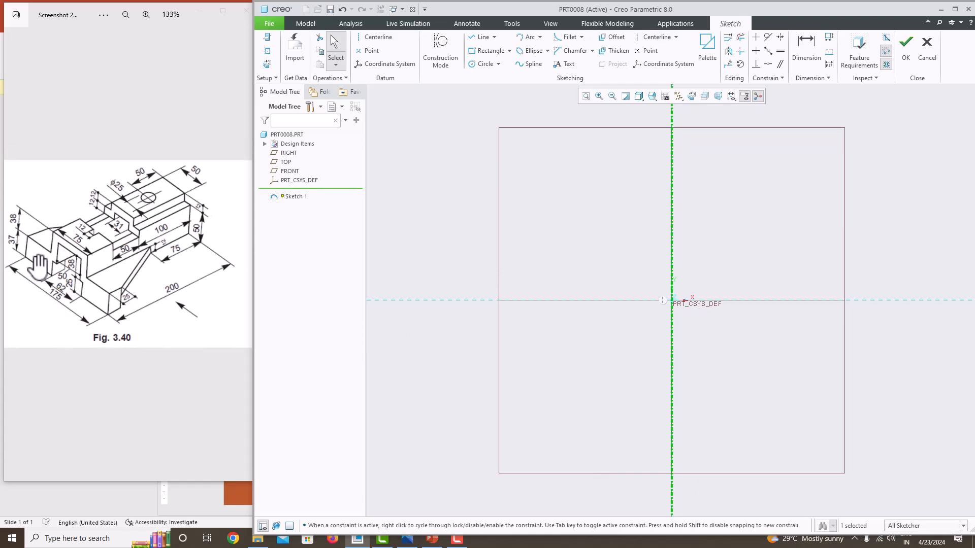
pyautogui.click(489, 53)
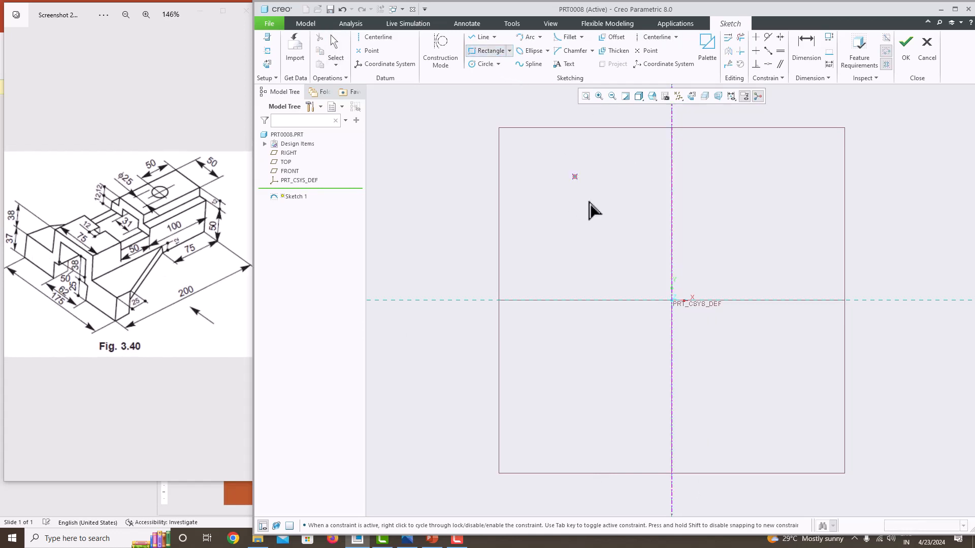
pyautogui.click(574, 258)
pyautogui.click(770, 300)
pyautogui.middleClick(657, 256)
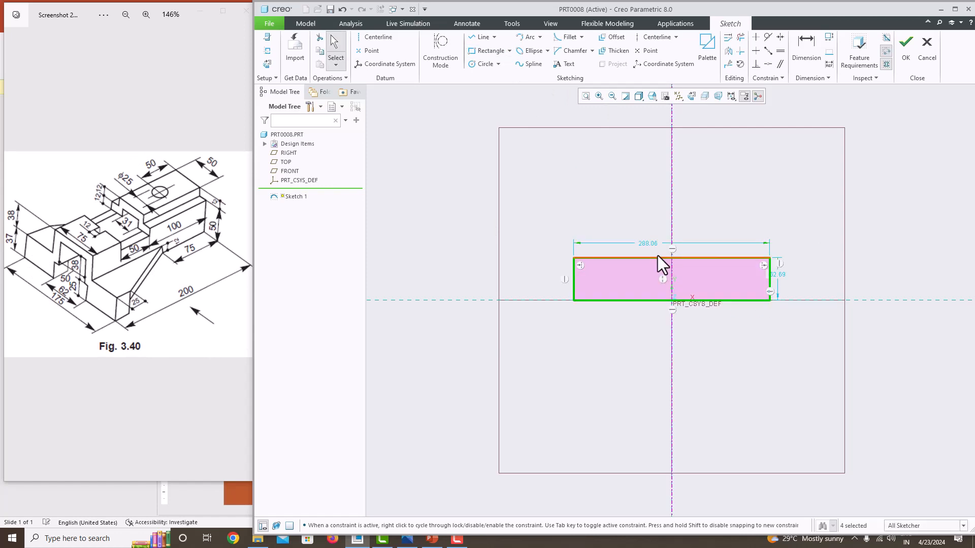
# - Set the rectangle's width to 175 and height to 37, and finish the sketch
pyautogui.doubleClick(641, 246)
pyautogui.write('175')
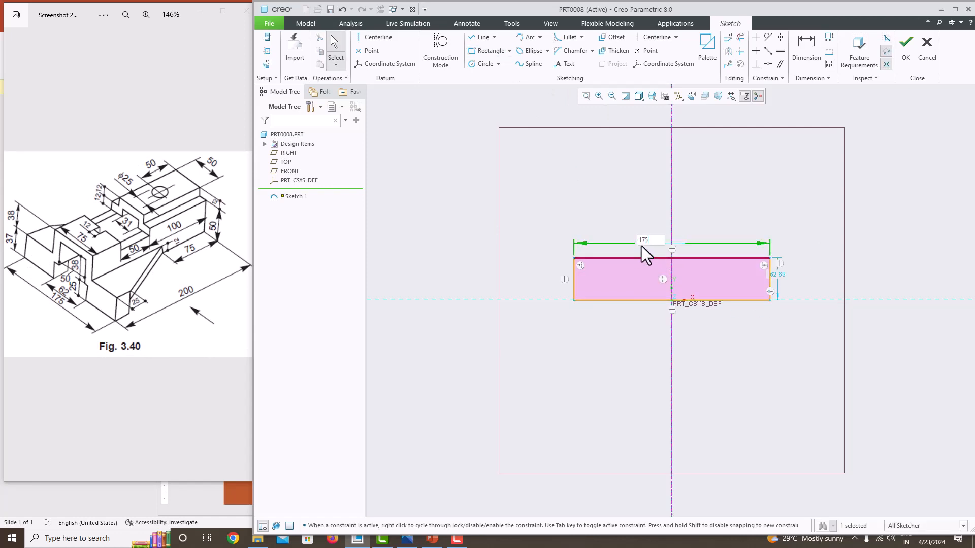
pyautogui.press('Return')
pyautogui.doubleClick(742, 273)
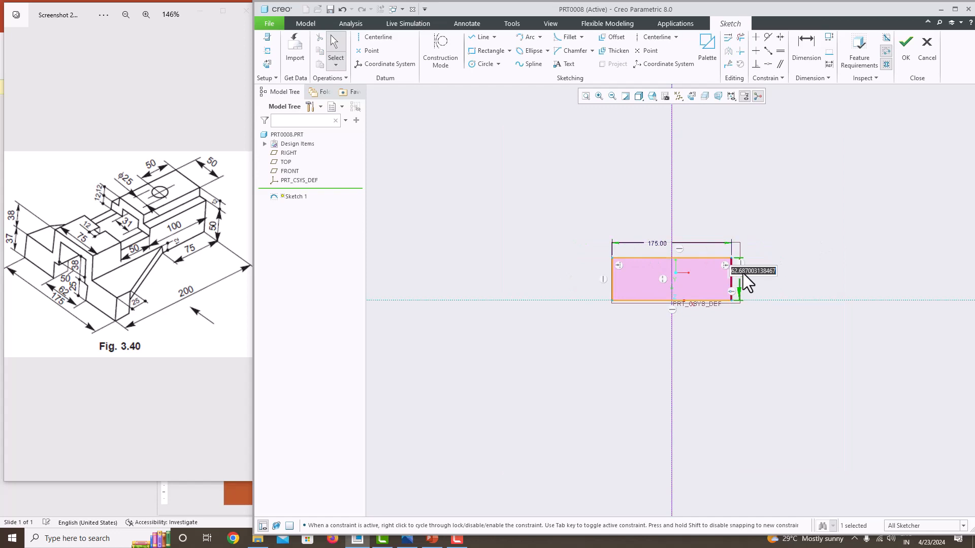
pyautogui.write('37')
pyautogui.press('Return')
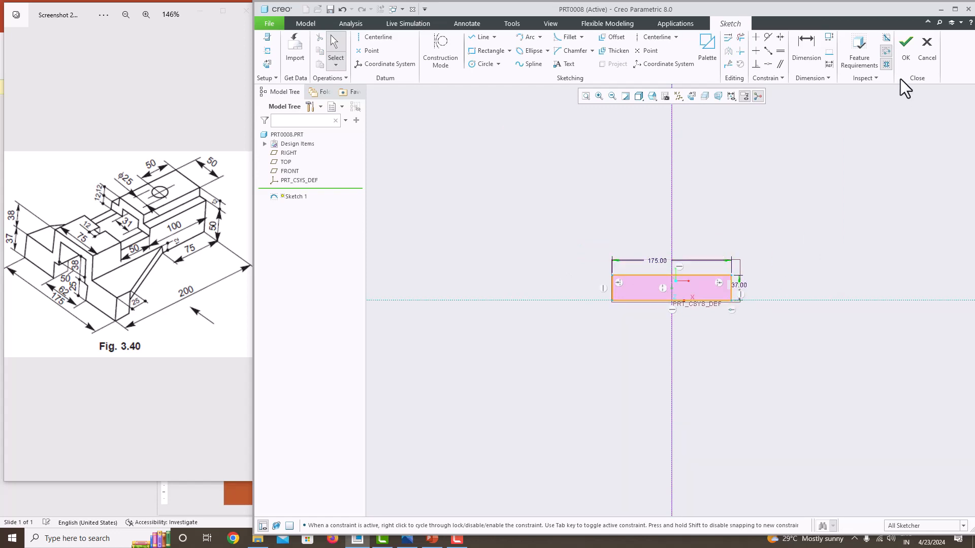
pyautogui.click(906, 45)
# - Extrude the rectangle symmetrically about its sketch plane to a total depth of 25
pyautogui.click(580, 51)
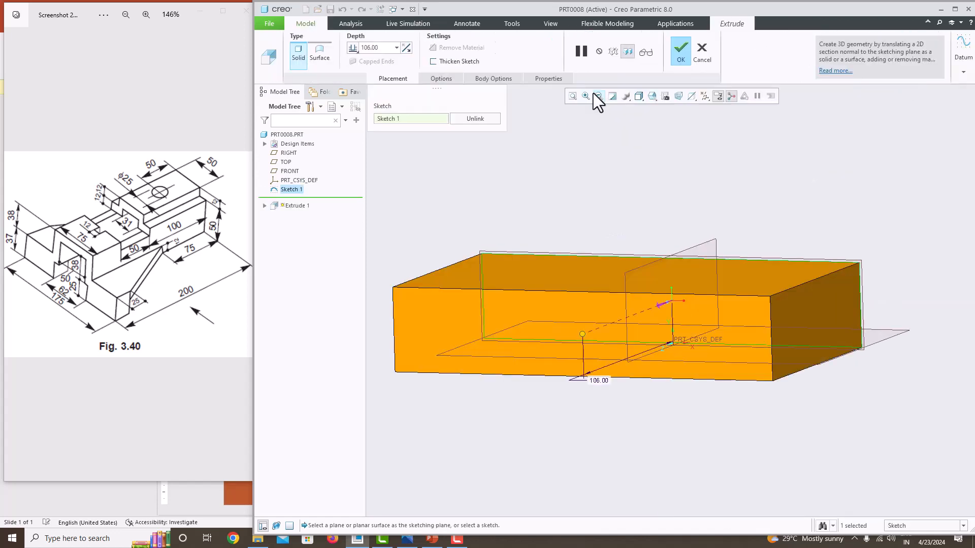
pyautogui.click(351, 48)
pyautogui.click(362, 66)
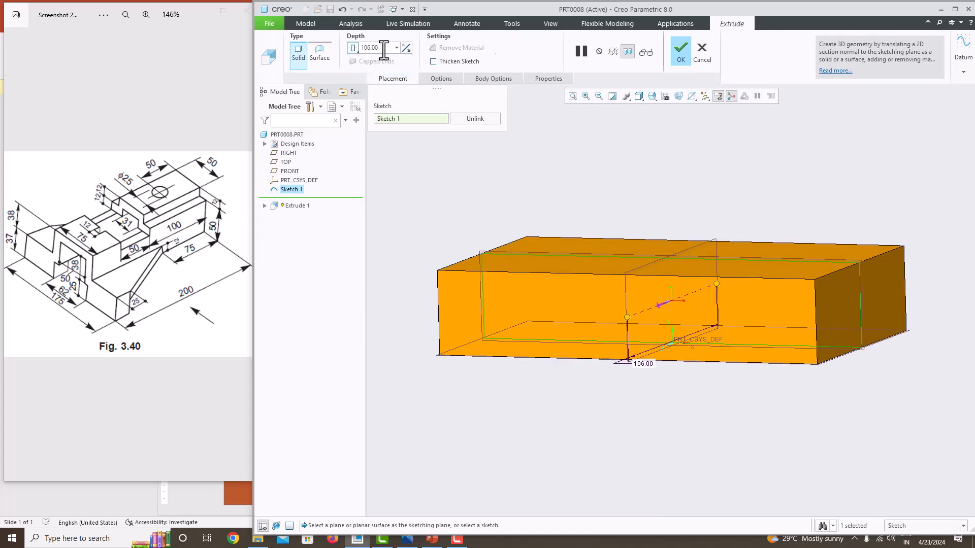
pyautogui.click(384, 49)
pyautogui.write('25')
pyautogui.press('Return')
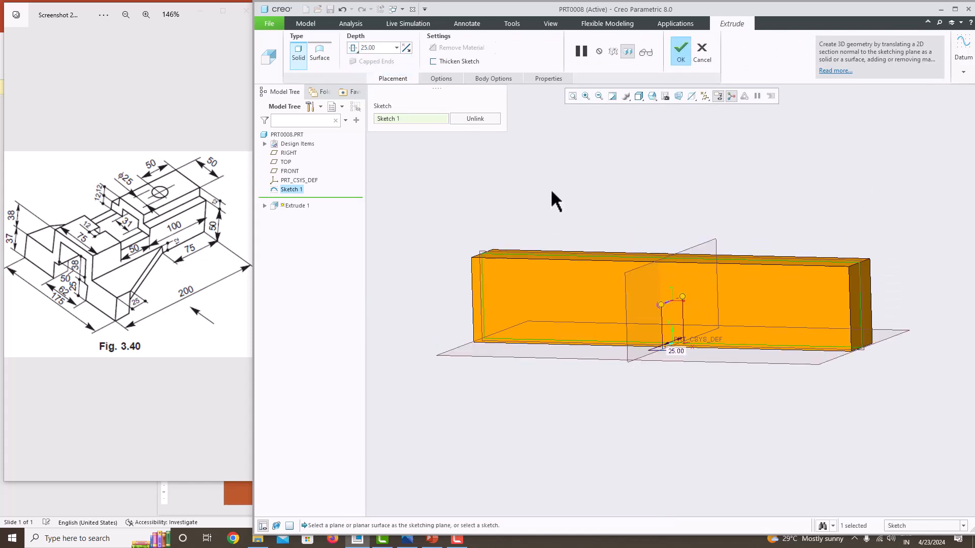
pyautogui.middleClick(551, 192)
# - Open a sketch on the block's large front face in sketch view and draw a vertical centerline through its middle
pyautogui.moveTo(552, 191); pyautogui.dragTo(563, 239, button='middle')
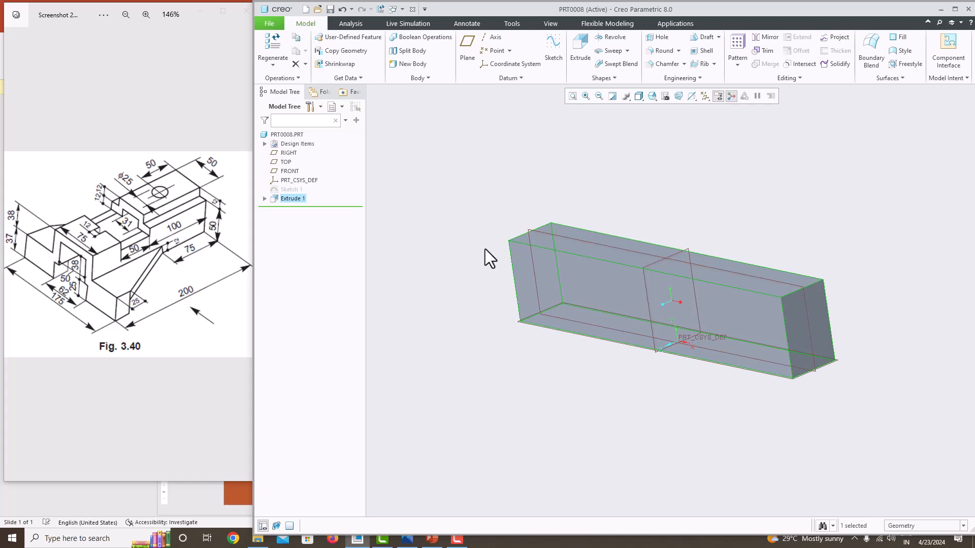
pyautogui.click(600, 282)
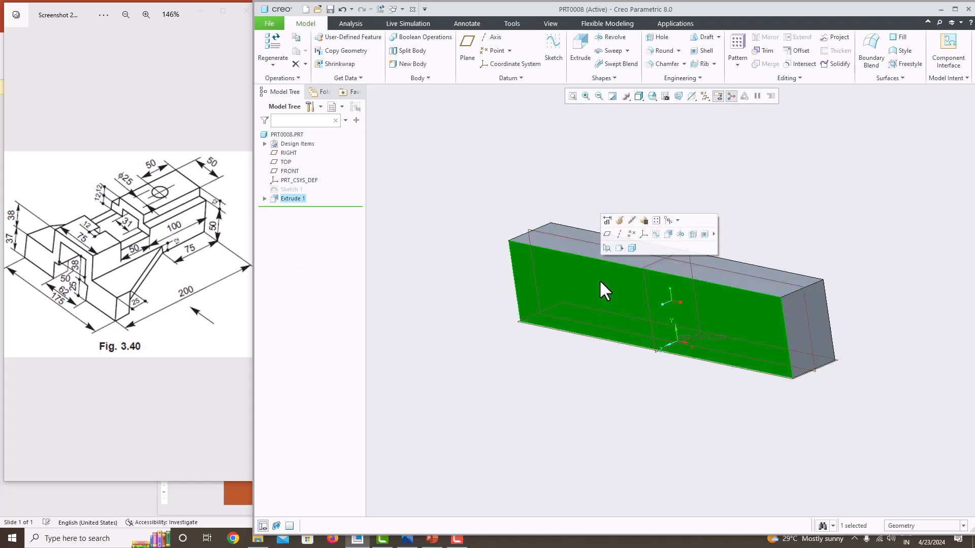
pyautogui.click(551, 56)
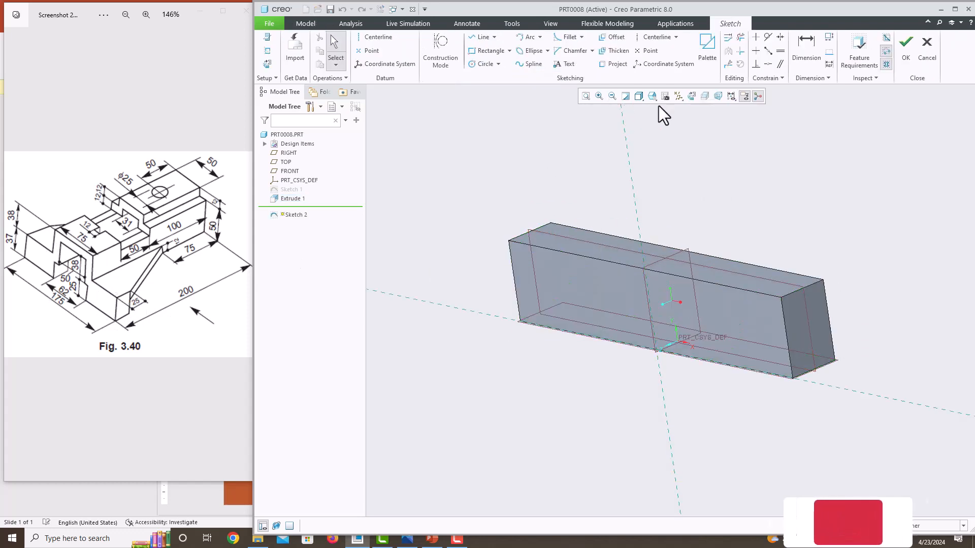
pyautogui.click(693, 102)
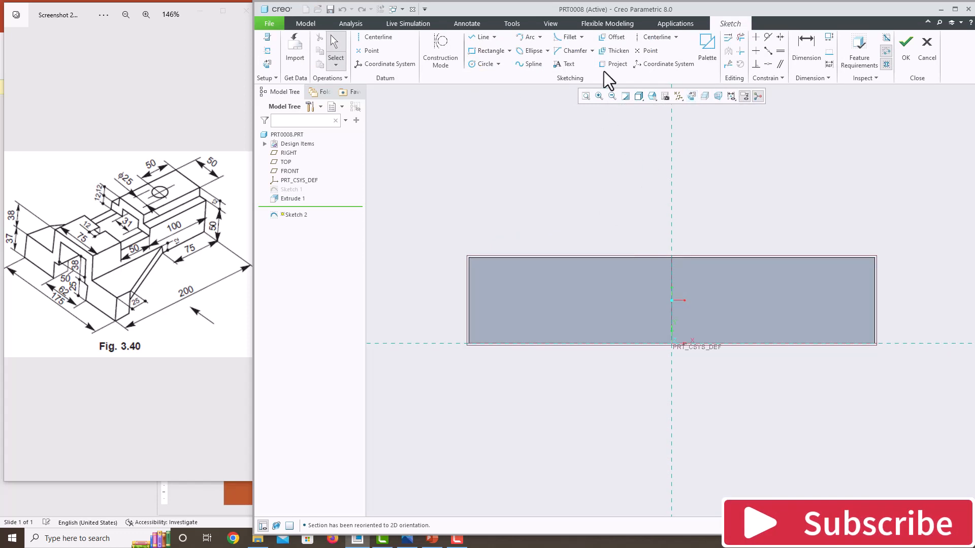
pyautogui.click(641, 39)
pyautogui.click(672, 152)
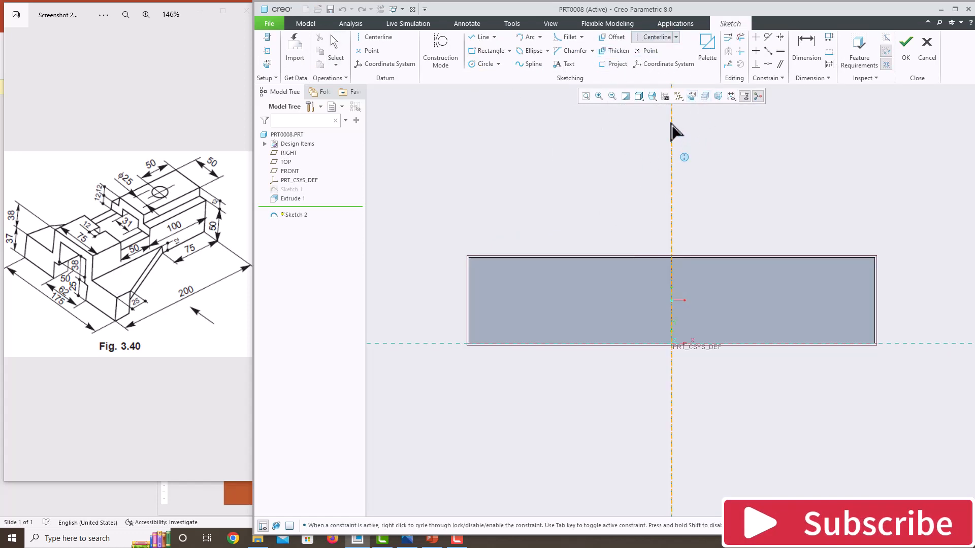
pyautogui.middleClick(723, 160)
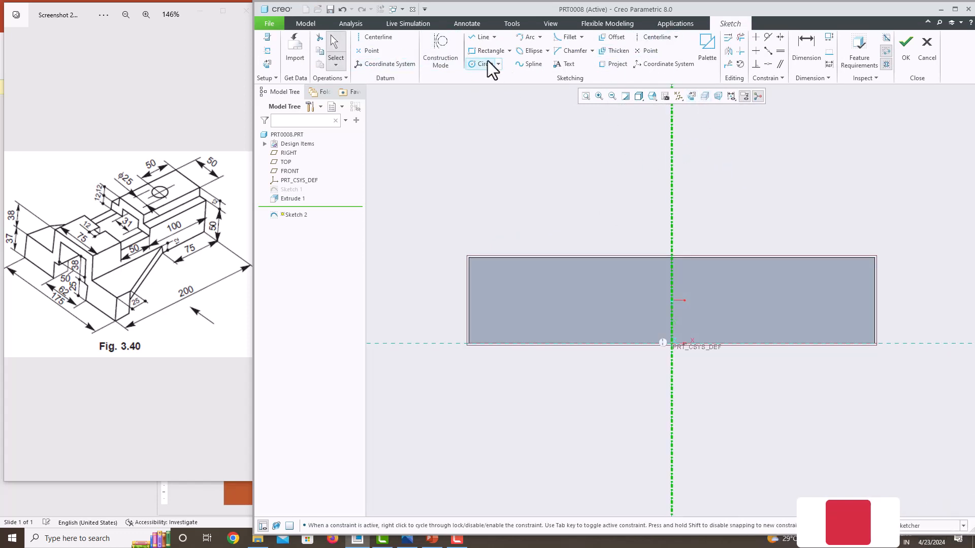
# - Sketch a rectangle symmetric about the centerline over the block's upper edge, about 77 wide and 53 high
pyautogui.click(492, 54)
pyautogui.click(582, 155)
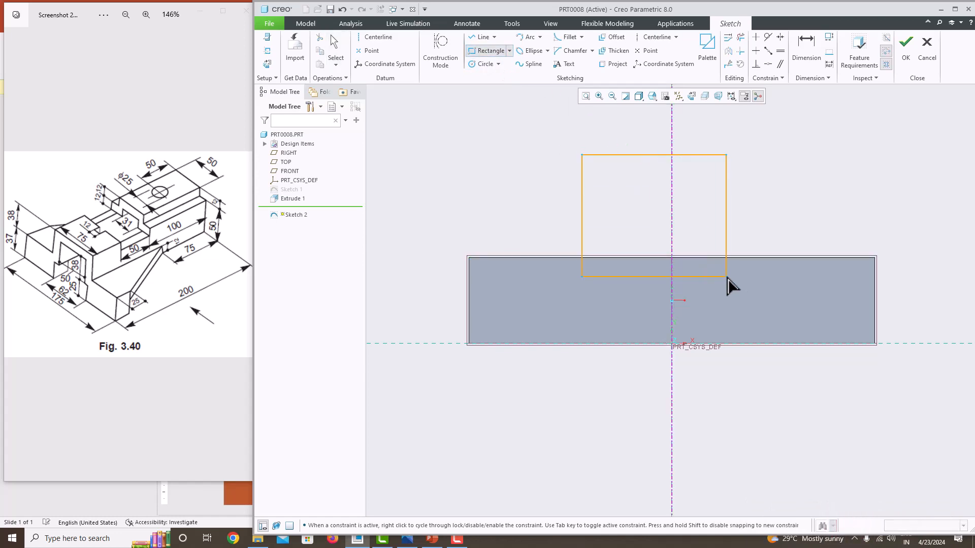
pyautogui.click(761, 278)
pyautogui.middleClick(815, 216)
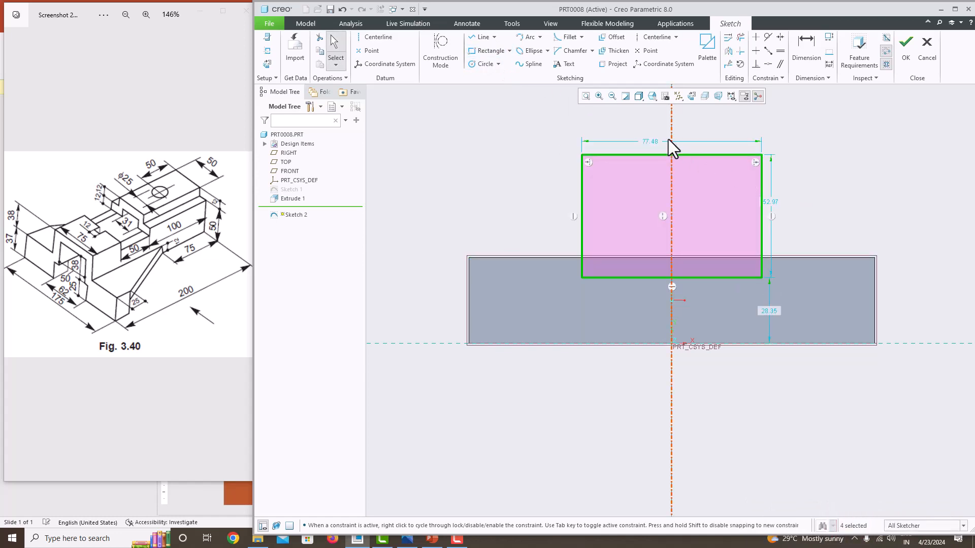
# - Set the rectangle's width to 75, height to 38 and offset from the block's base to 37, and finish the sketch
pyautogui.doubleClick(653, 141)
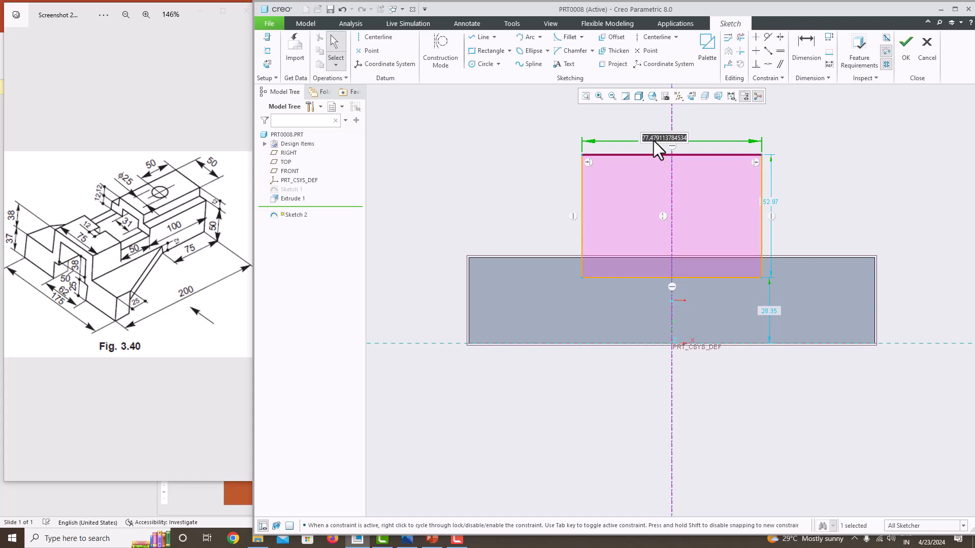
pyautogui.write('75')
pyautogui.press('Return')
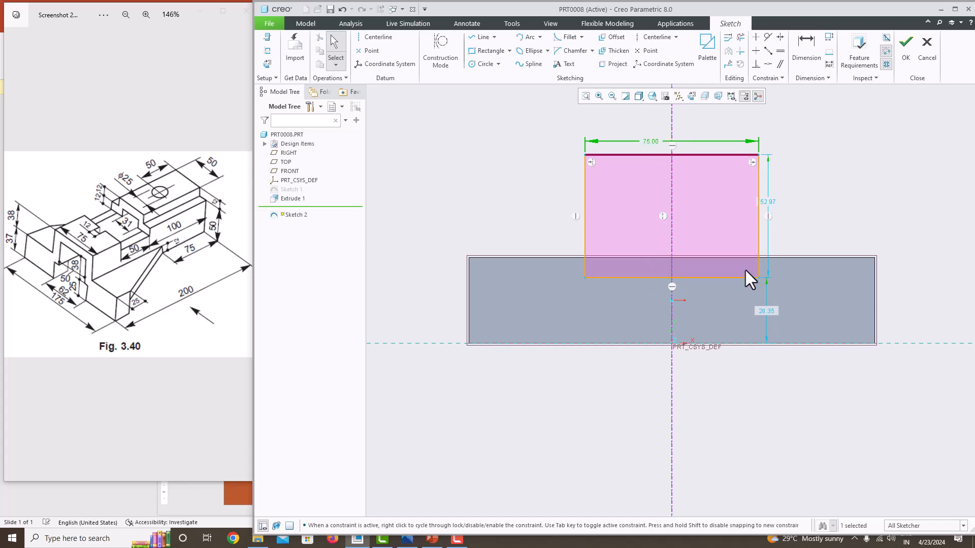
pyautogui.doubleClick(768, 203)
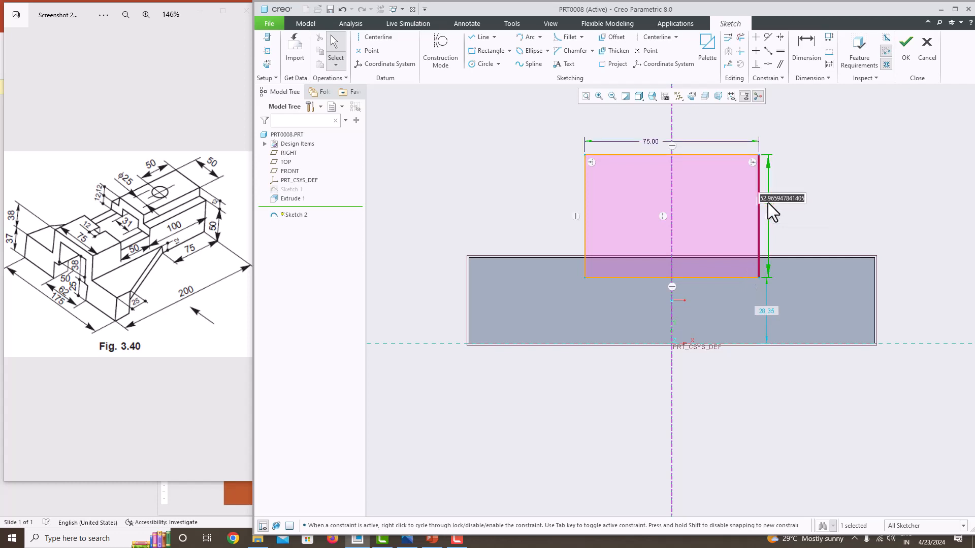
pyautogui.write('38')
pyautogui.press('Return')
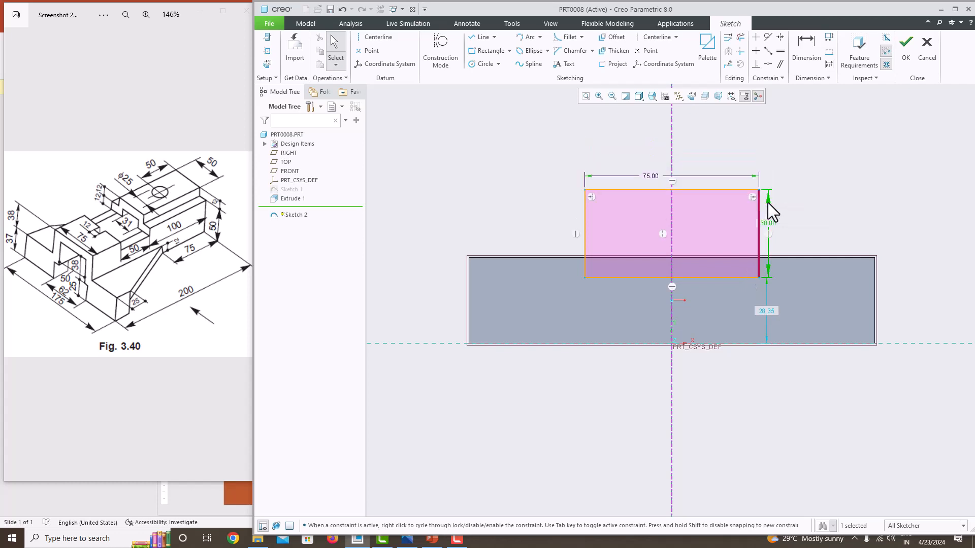
pyautogui.doubleClick(773, 311)
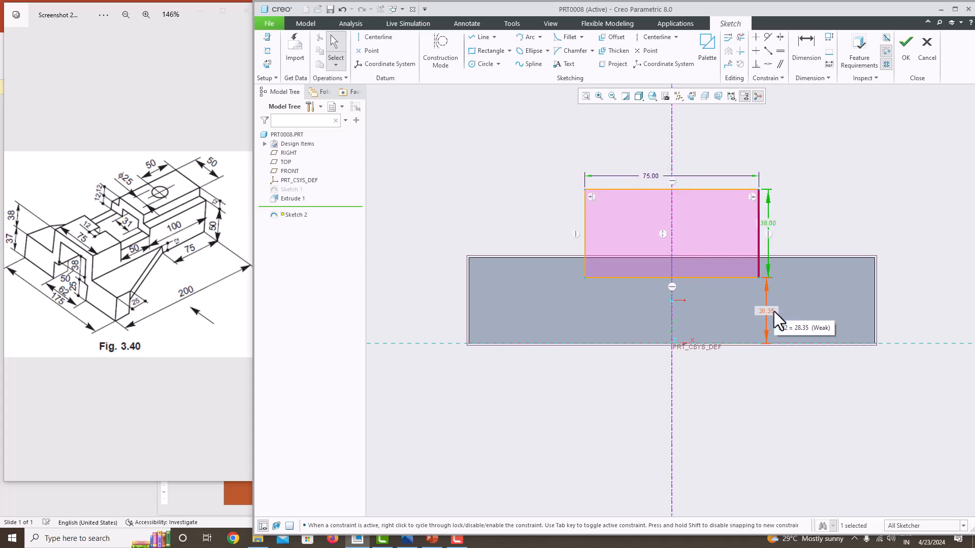
pyautogui.write('37')
pyautogui.press('Return')
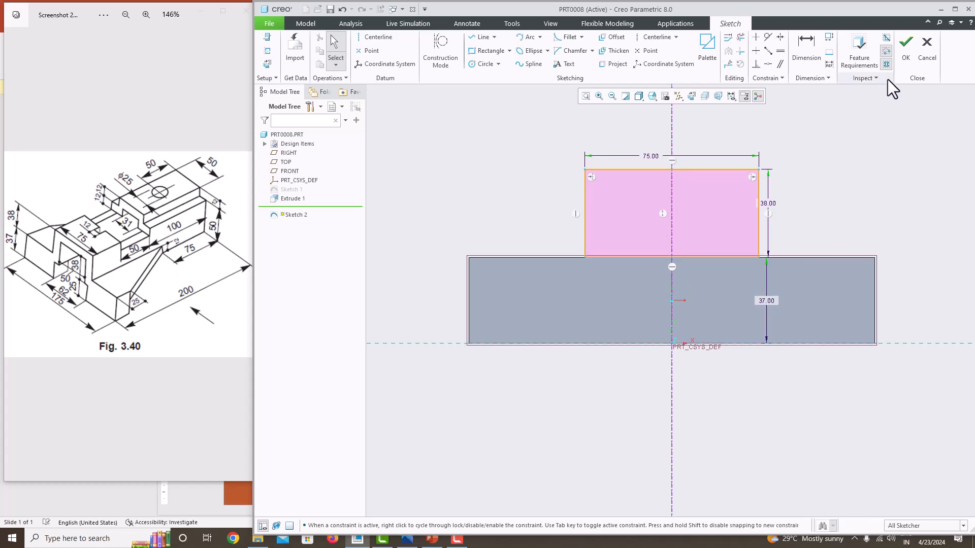
pyautogui.click(904, 50)
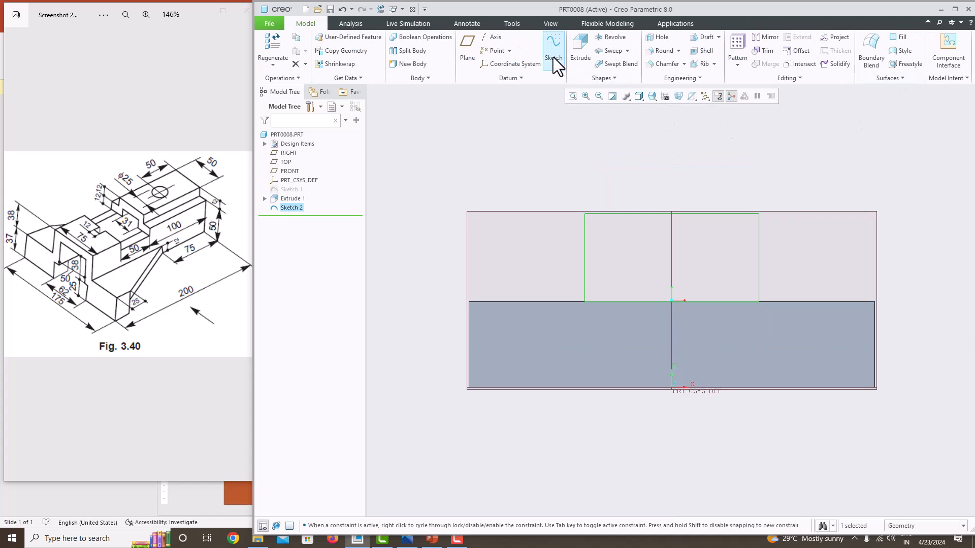
# - Extrude the new rectangle 200 backward from the front face, over the top of the block
pyautogui.click(580, 55)
pyautogui.click(633, 270)
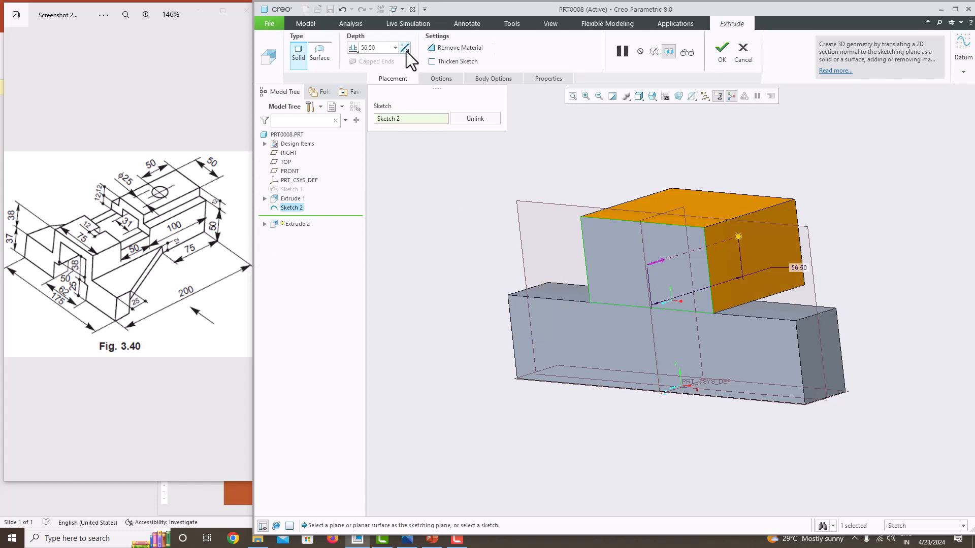
pyautogui.write('200')
pyautogui.press('Return')
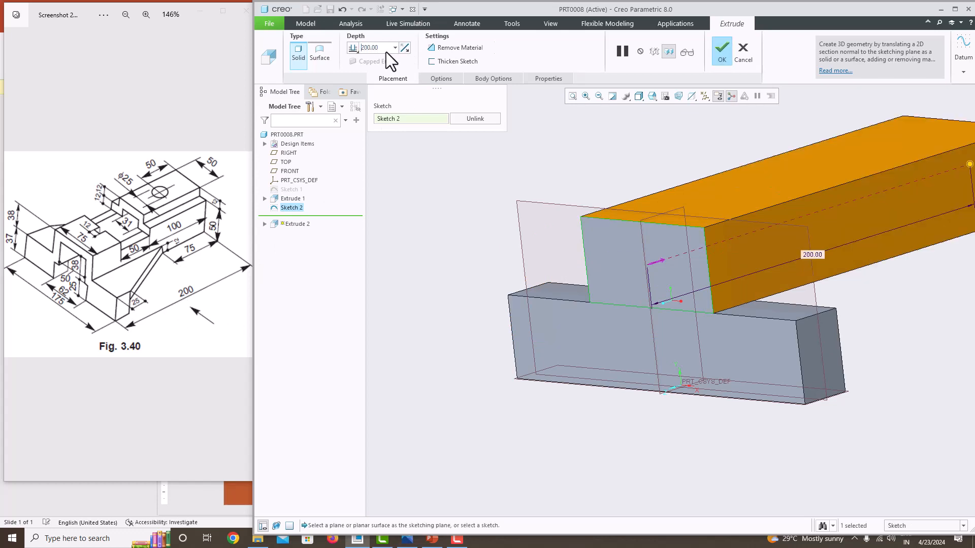
pyautogui.middleClick(586, 234)
# - Hide the datum display and open a sketch on the base block's top face, oriented to the sketch view
pyautogui.moveTo(586, 235)
pyautogui.mouseDown(button='middle')
pyautogui.moveTo(604, 239)
pyautogui.moveTo(578, 239)
pyautogui.moveTo(589, 243)
pyautogui.mouseUp(button='middle')
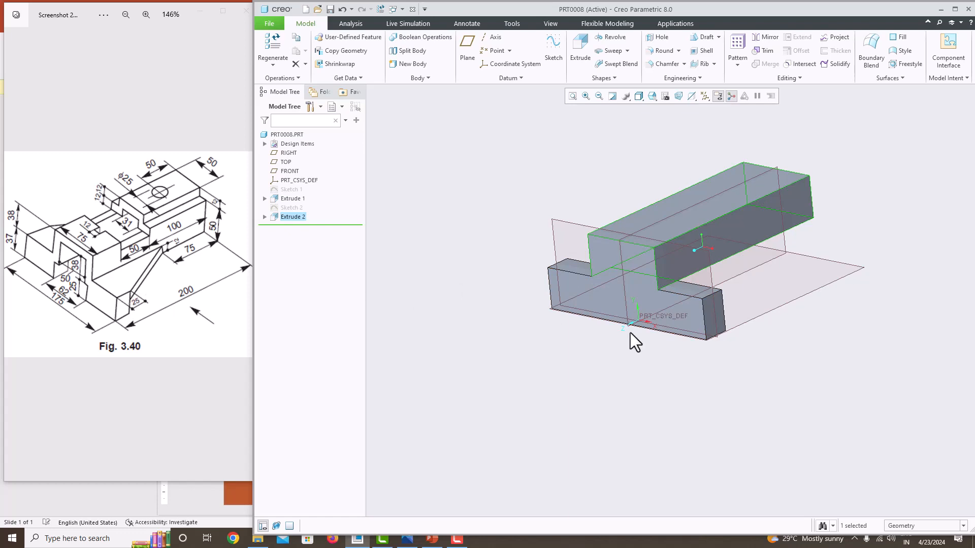
pyautogui.moveTo(725, 288); pyautogui.dragTo(699, 310, button='middle')
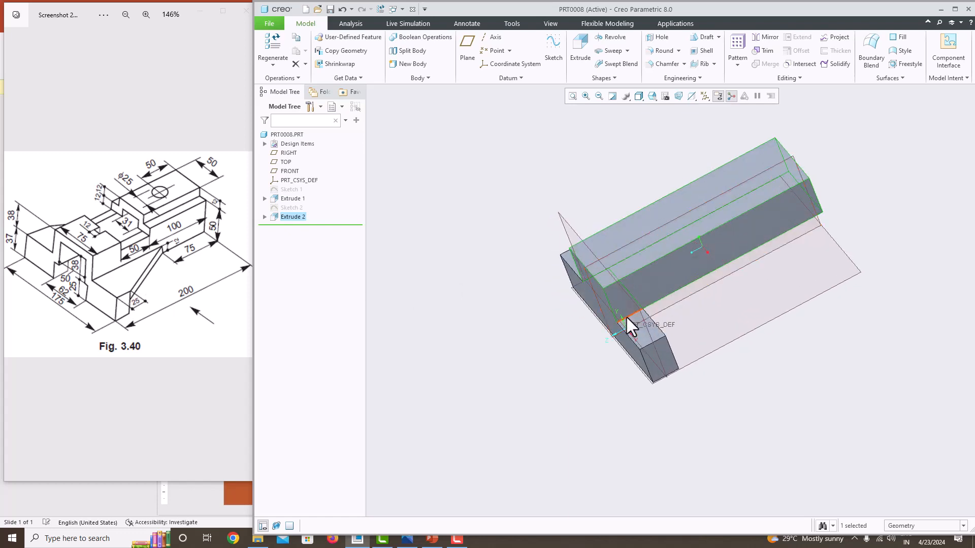
pyautogui.moveTo(625, 316); pyautogui.dragTo(666, 324, button='middle')
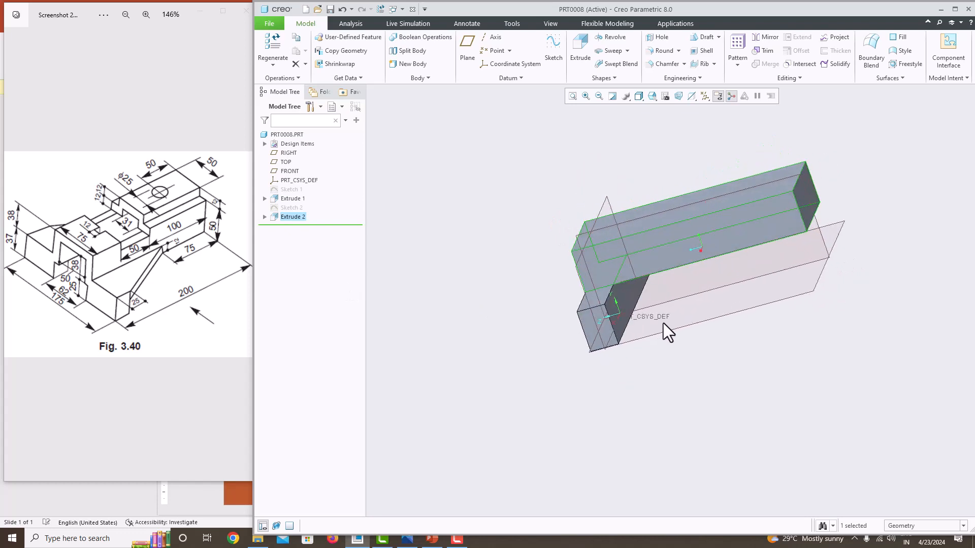
pyautogui.click(592, 297)
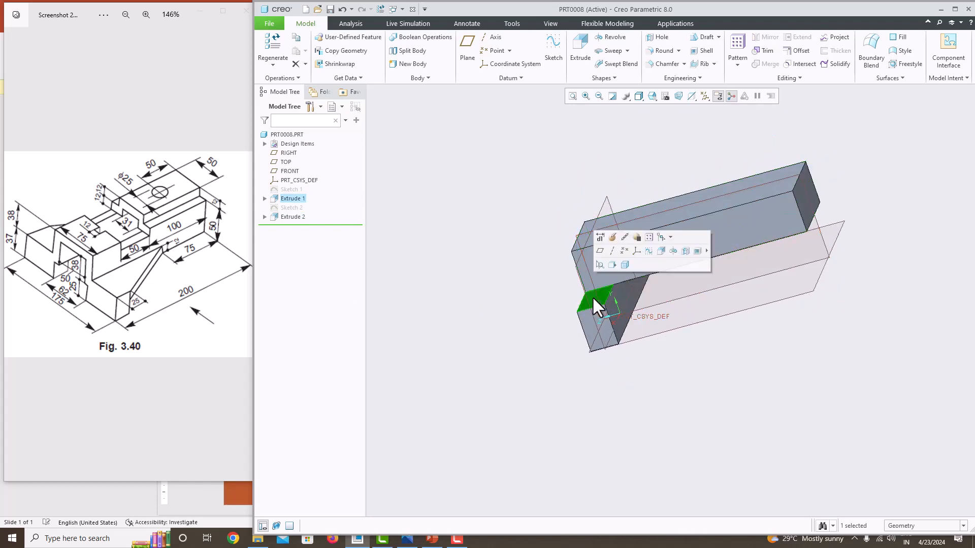
pyautogui.click(718, 95)
pyautogui.click(716, 118)
pyautogui.moveTo(611, 181)
pyautogui.mouseDown(button='middle')
pyautogui.moveTo(632, 206)
pyautogui.moveTo(642, 152)
pyautogui.mouseUp(button='middle')
pyautogui.click(553, 51)
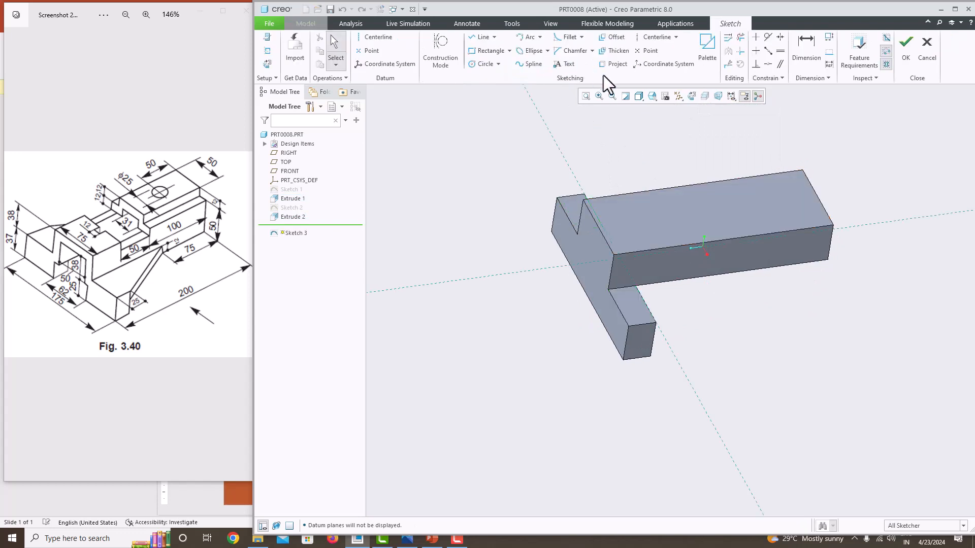
pyautogui.click(694, 96)
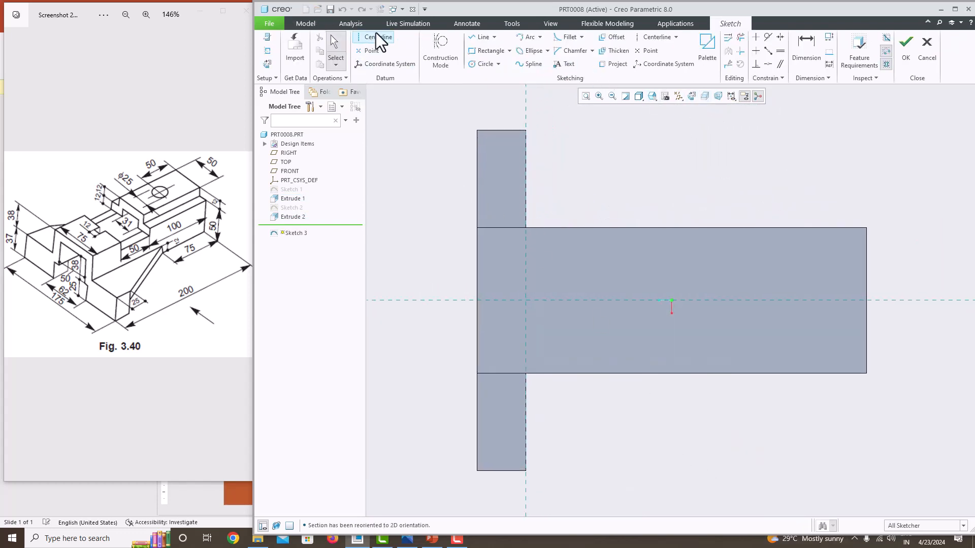
# - Sketch a closed triangle between the bar's side edge and the base block's rear edge, about 112 long along the bar
pyautogui.click(482, 39)
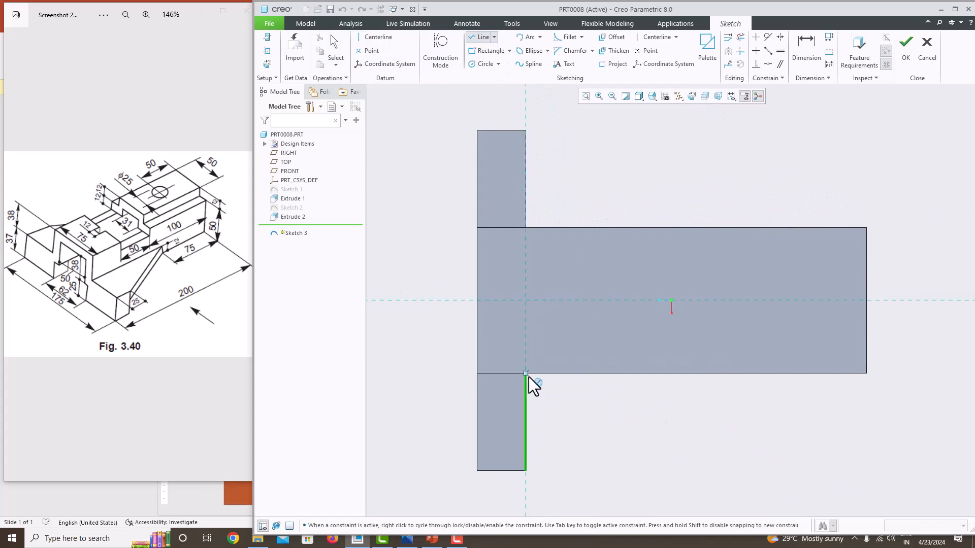
pyautogui.click(744, 374)
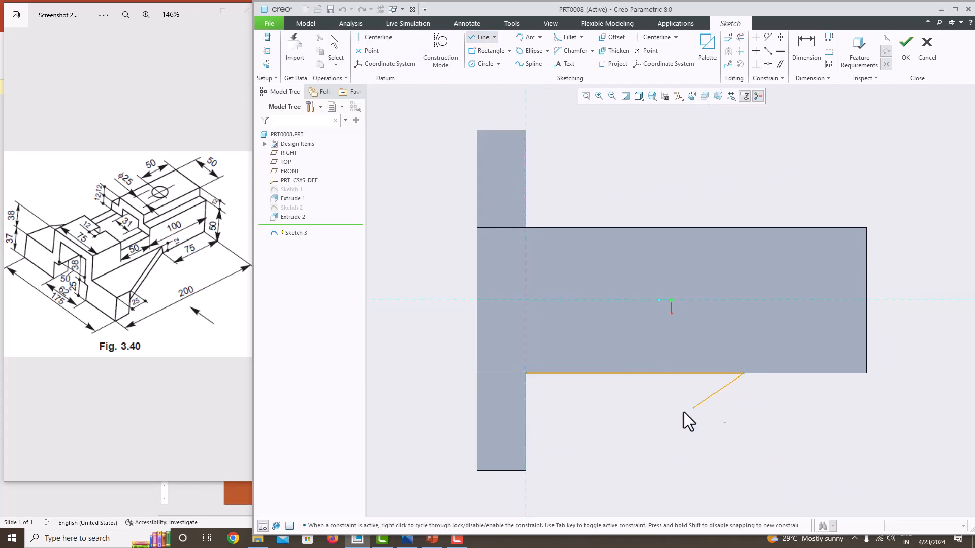
pyautogui.click(526, 470)
pyautogui.click(527, 375)
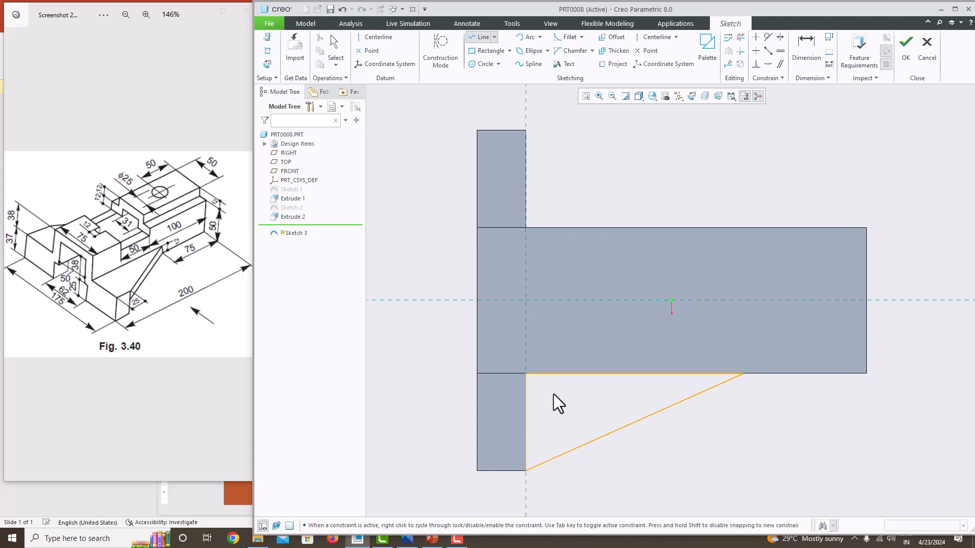
pyautogui.middleClick(553, 394)
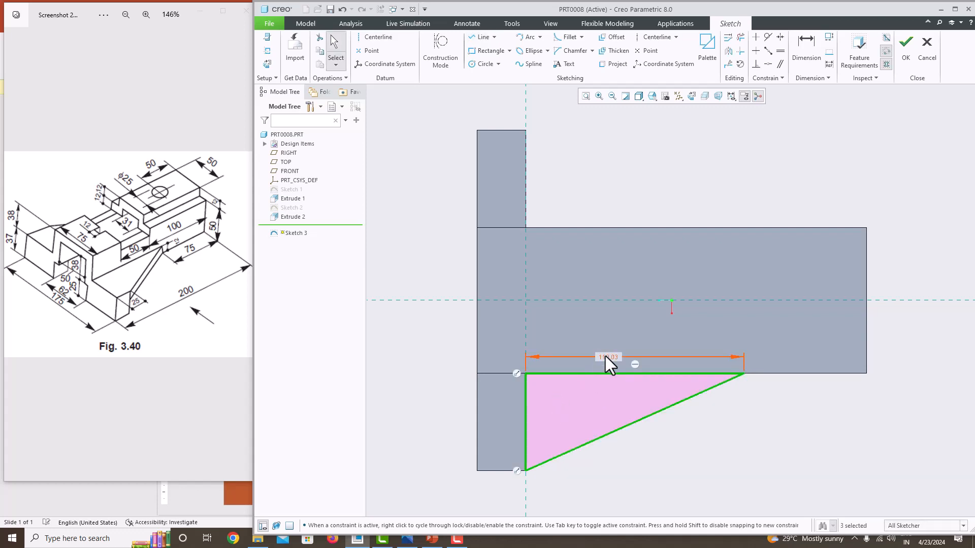
# - Dimension the triangle's tip 75 from the bar's far end and finish the sketch
pyautogui.click(806, 55)
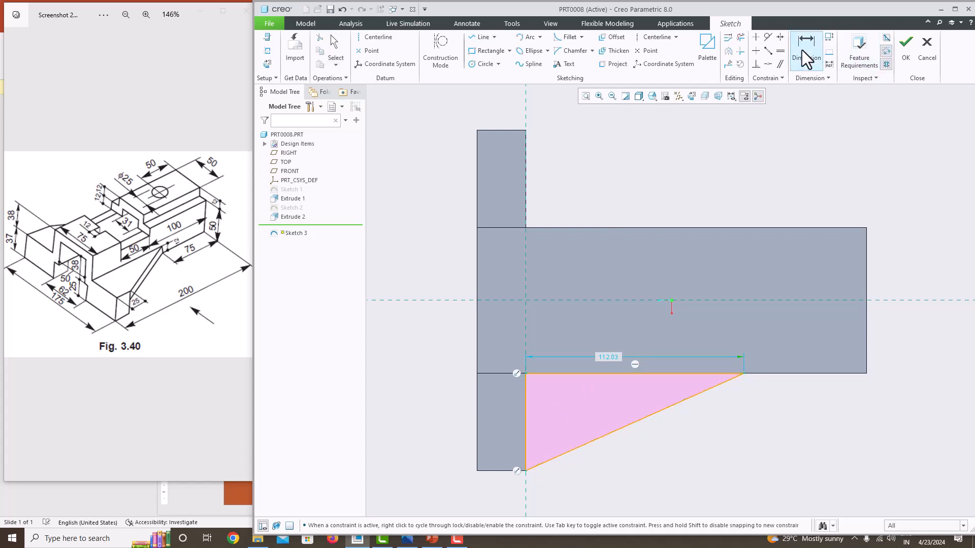
pyautogui.click(744, 374)
pyautogui.middleClick(831, 351)
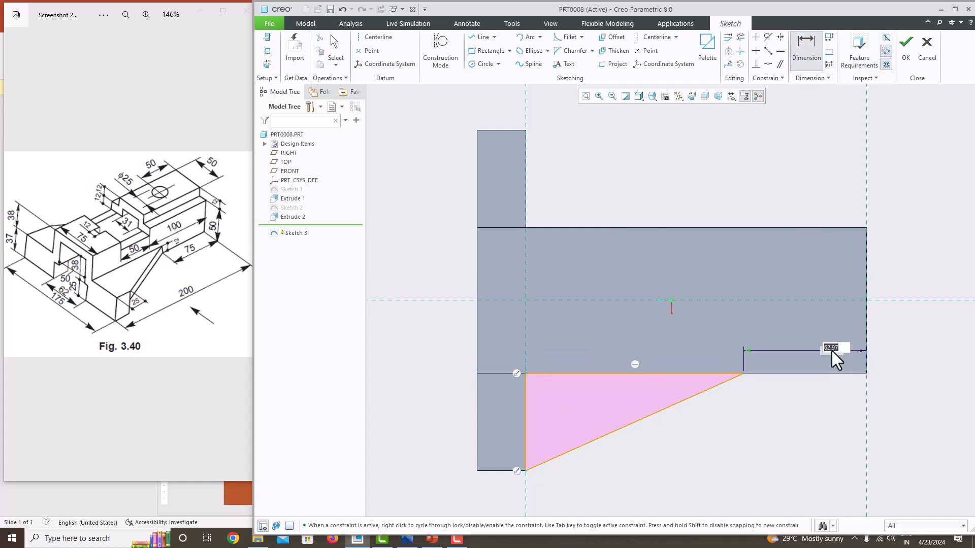
pyautogui.write('75')
pyautogui.press('Return')
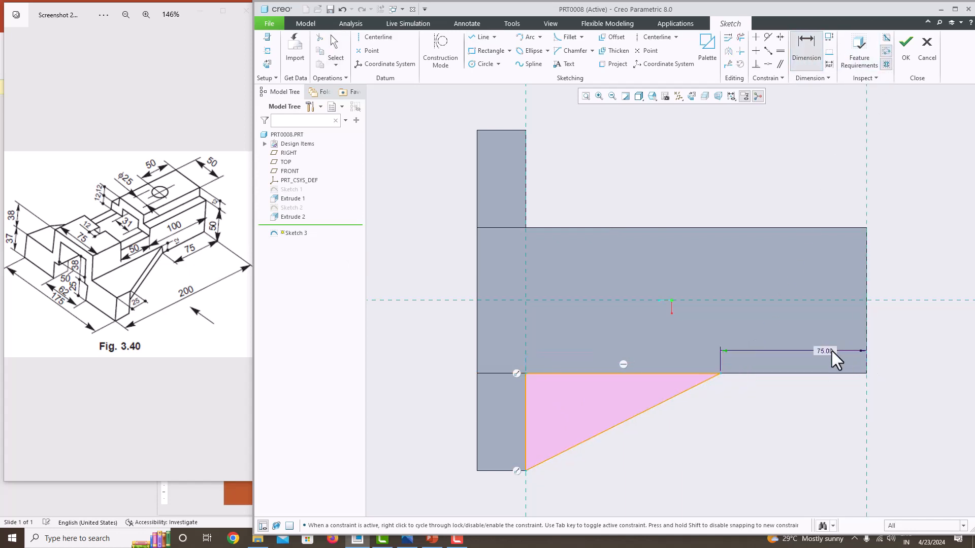
pyautogui.click(909, 57)
# - Extrude the triangle sketch as a solid rib 12 deep, downward from the base block's top face
pyautogui.moveTo(714, 182); pyautogui.dragTo(711, 137, button='middle')
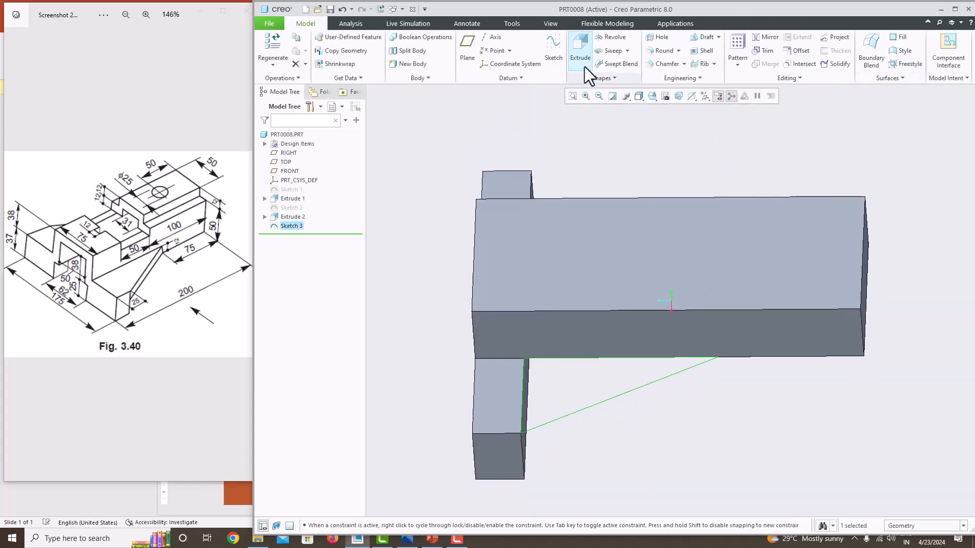
pyautogui.click(580, 51)
pyautogui.click(588, 365)
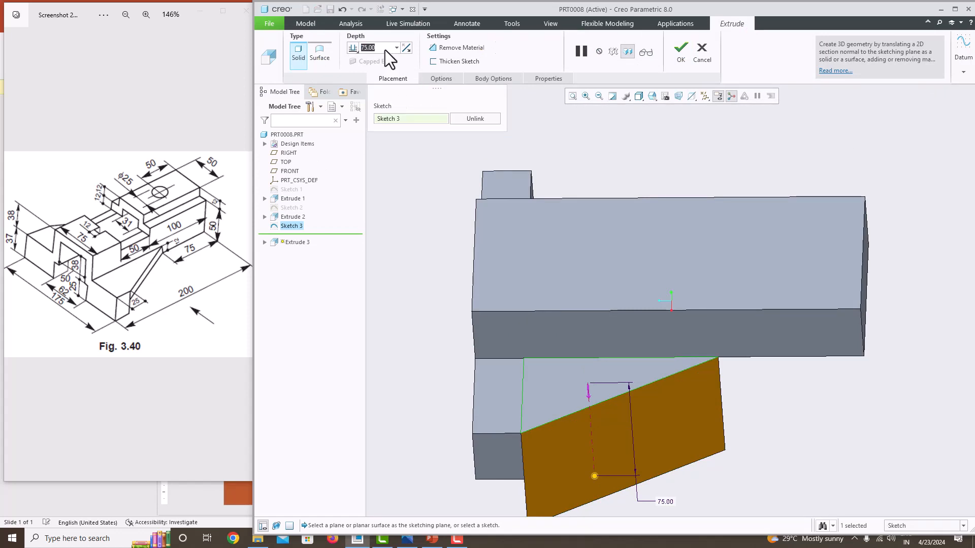
pyautogui.write('12')
pyautogui.press('Return')
pyautogui.press('Return')
# - Reopen the long bar's profile, Sketch 2, for editing and orient it to the sketch view
pyautogui.moveTo(582, 178); pyautogui.dragTo(641, 160, button='middle')
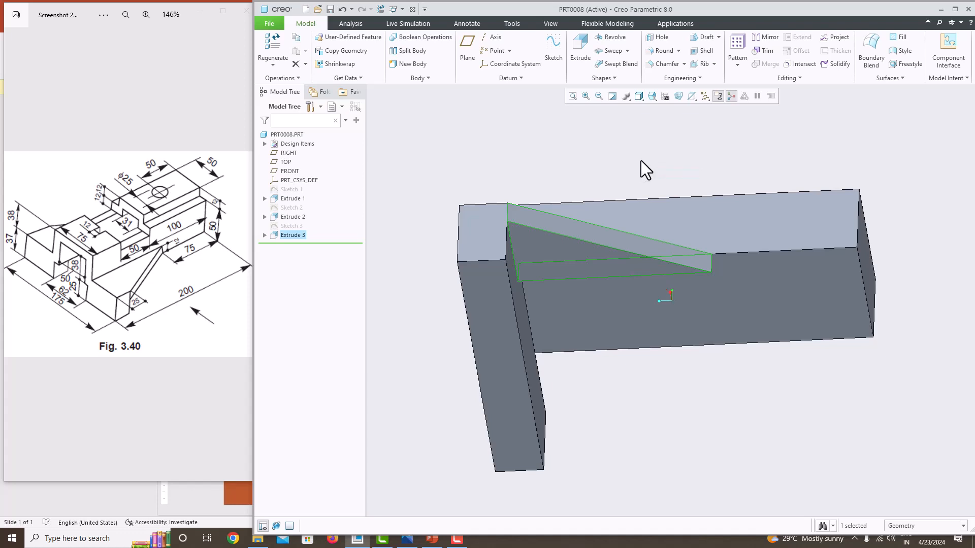
pyautogui.moveTo(641, 166)
pyautogui.mouseDown(button='middle')
pyautogui.moveTo(614, 206)
pyautogui.moveTo(634, 239)
pyautogui.moveTo(614, 240)
pyautogui.moveTo(610, 188)
pyautogui.moveTo(597, 191)
pyautogui.moveTo(626, 196)
pyautogui.mouseUp(button='middle')
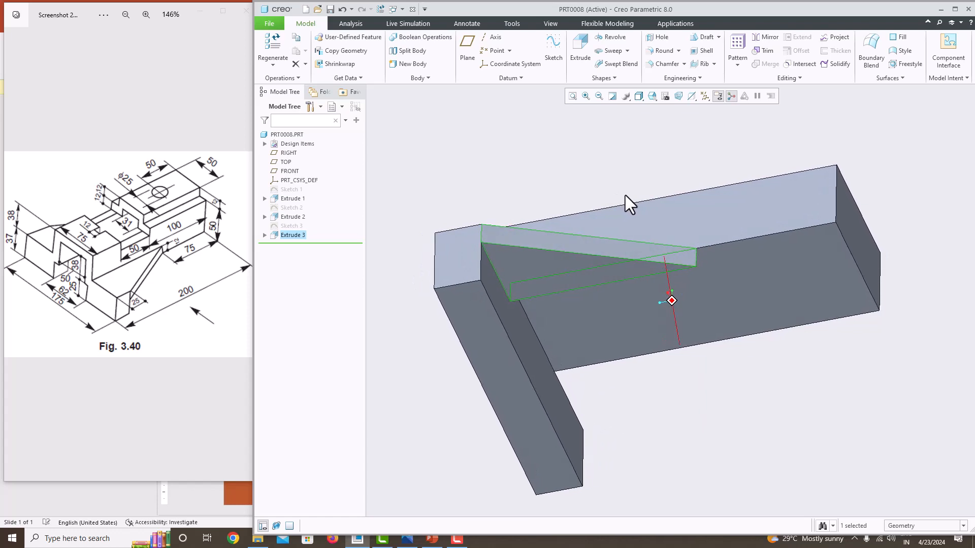
pyautogui.moveTo(626, 195); pyautogui.dragTo(657, 218, button='middle')
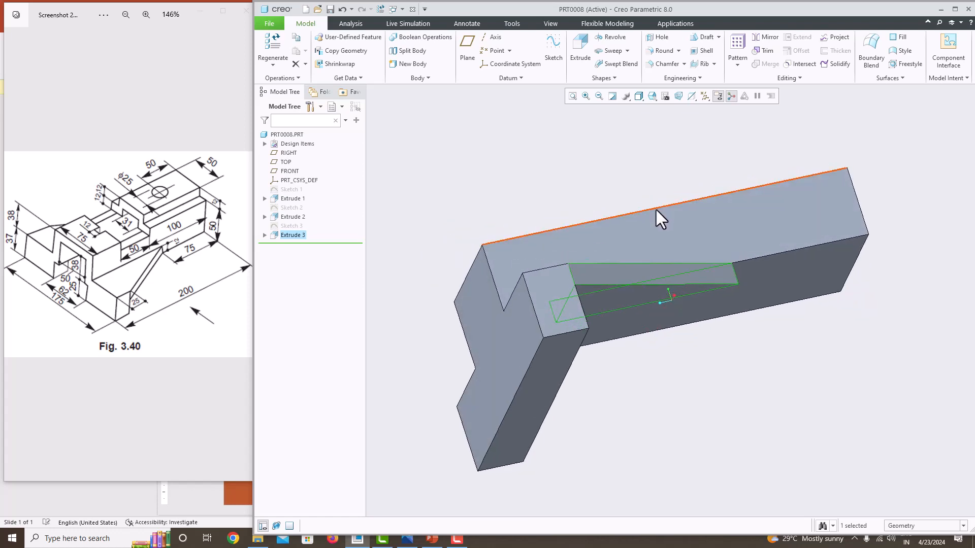
pyautogui.moveTo(518, 276)
pyautogui.mouseDown(button='middle')
pyautogui.moveTo(580, 275)
pyautogui.moveTo(446, 306)
pyautogui.mouseUp(button='middle')
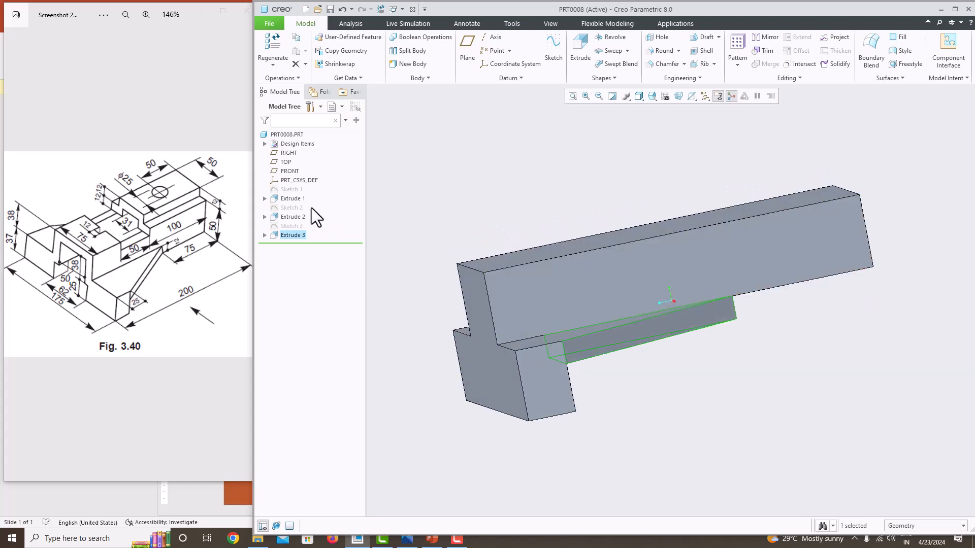
pyautogui.click(291, 208)
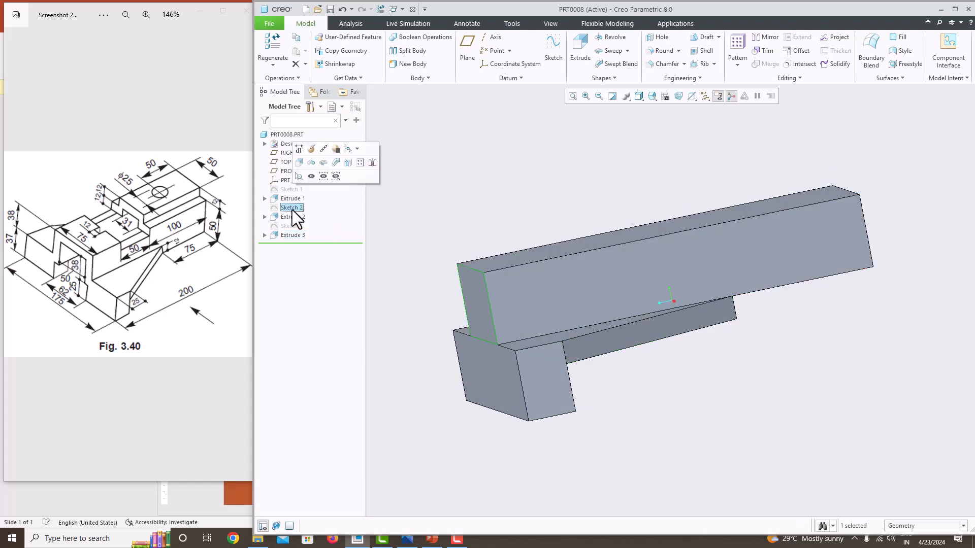
pyautogui.click(310, 150)
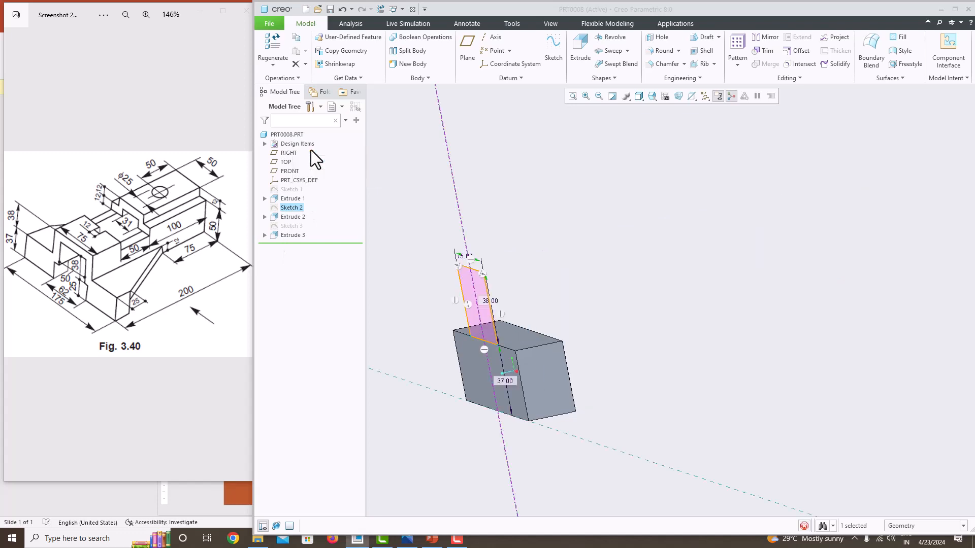
pyautogui.click(692, 96)
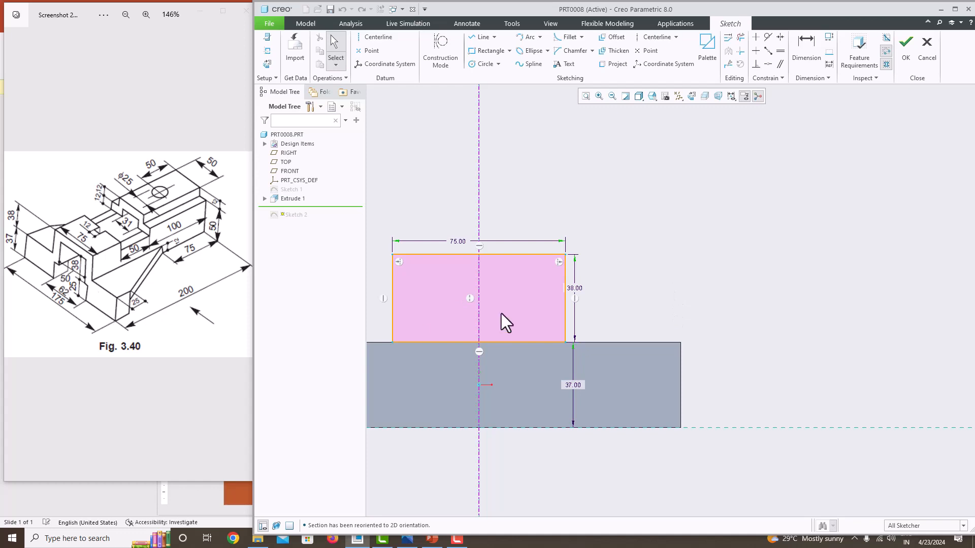
pyautogui.scroll(-2, 515, 323)
pyautogui.scroll(3, 523, 320)
# - Extend the bar's profile below its lower edge with three lines, full width and about 10 deep into the block
pyautogui.click(480, 37)
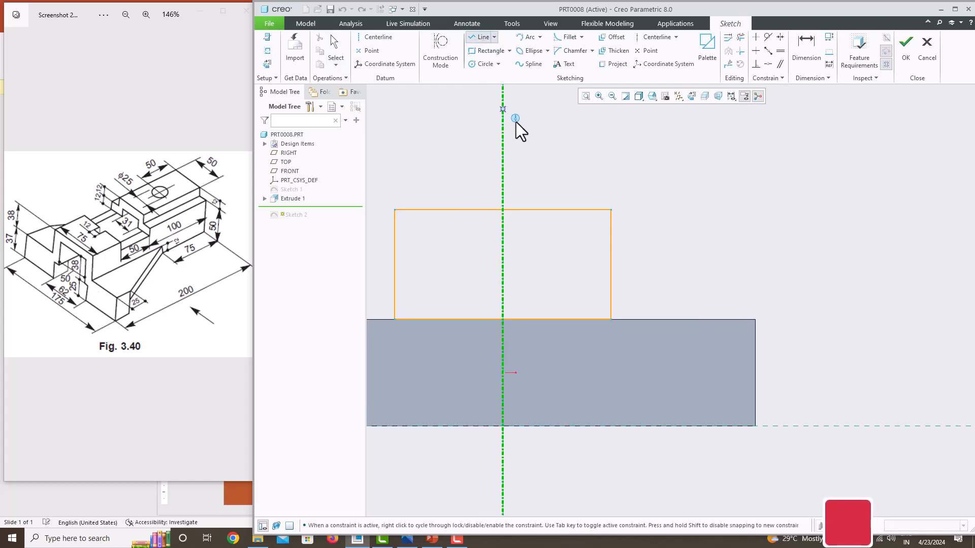
pyautogui.click(610, 320)
pyautogui.click(611, 348)
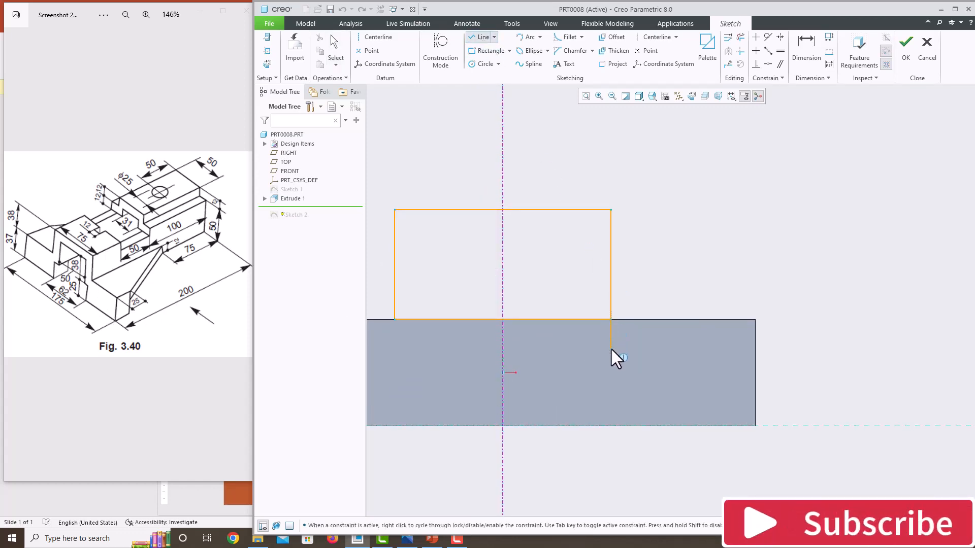
pyautogui.click(392, 347)
pyautogui.click(395, 320)
pyautogui.middleClick(416, 290)
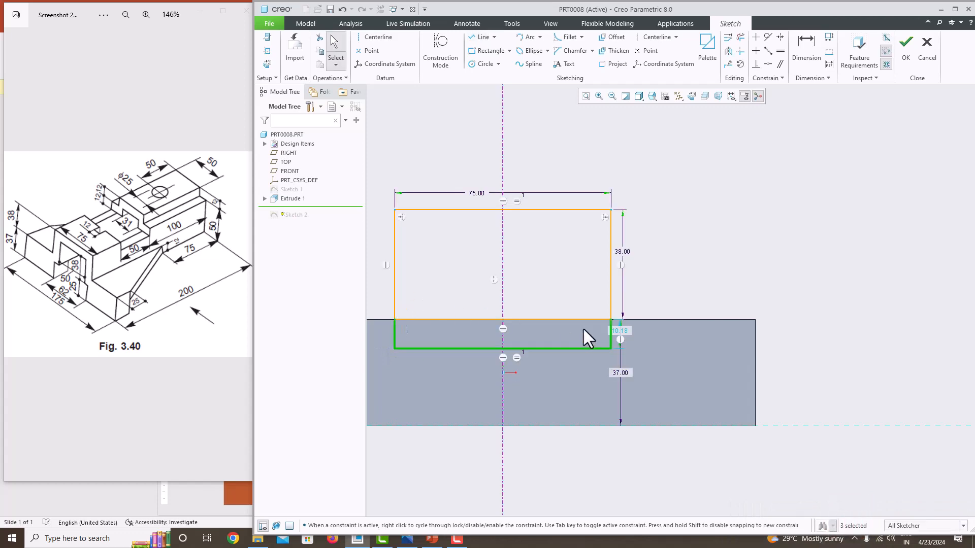
# - Set the depth of the profile's lower extension to 12
pyautogui.doubleClick(626, 330)
pyautogui.write('12')
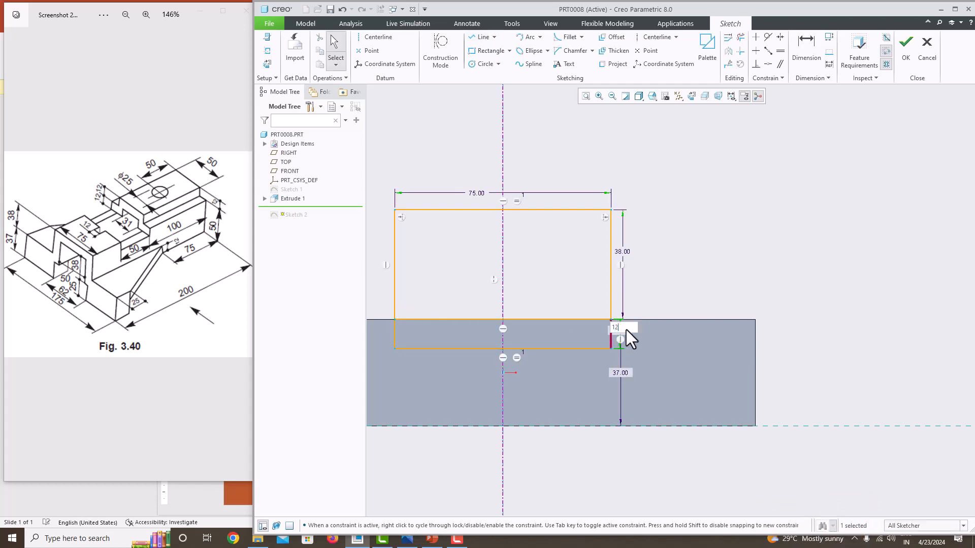
pyautogui.press('Return')
# - Delete the line dividing the 75-wide rectangle from its lower extension and finish the sketch
pyautogui.scroll(3, 592, 353)
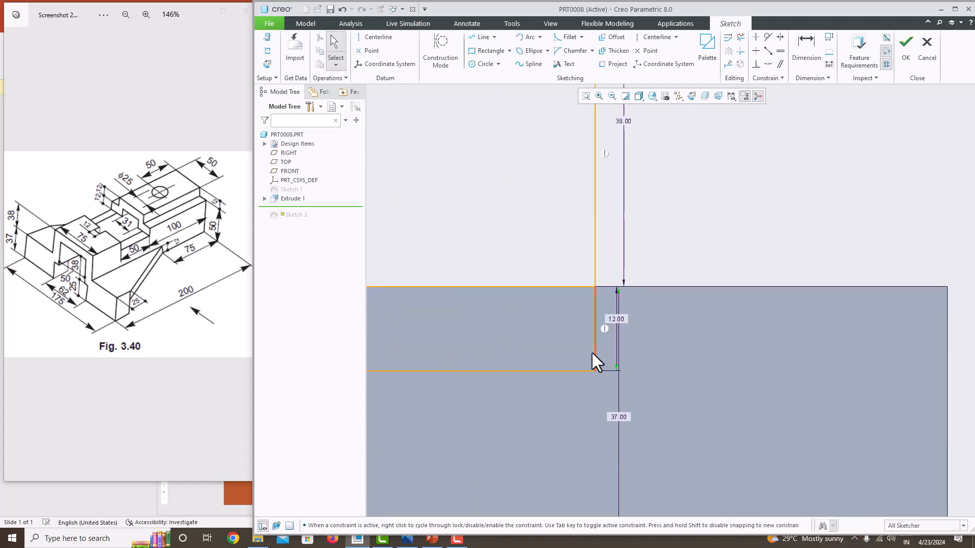
pyautogui.scroll(-3, 614, 353)
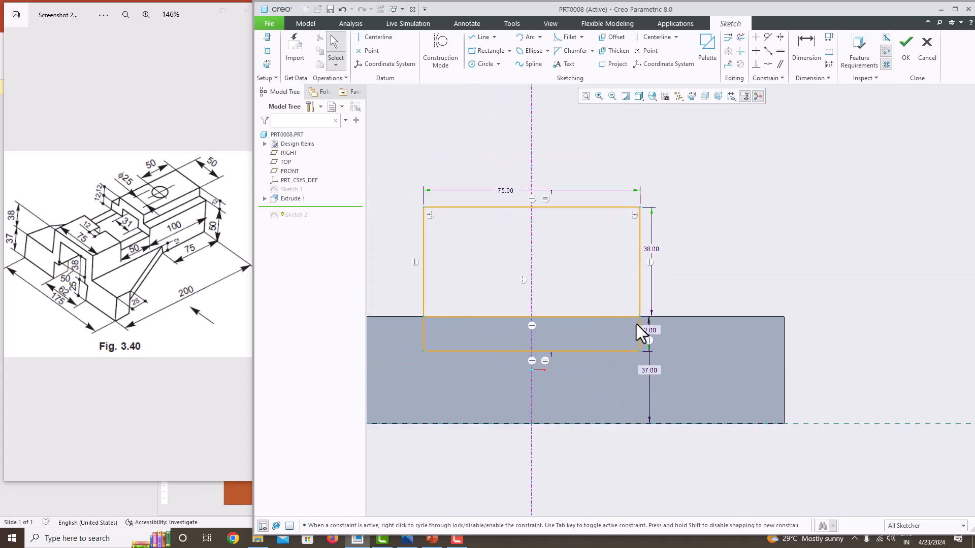
pyautogui.click(557, 316)
pyautogui.press('Delete')
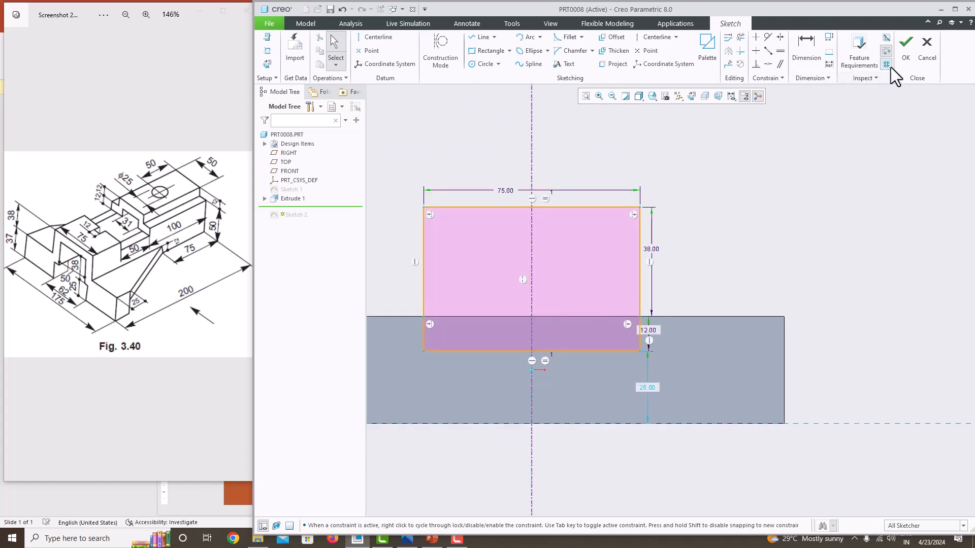
pyautogui.click(905, 48)
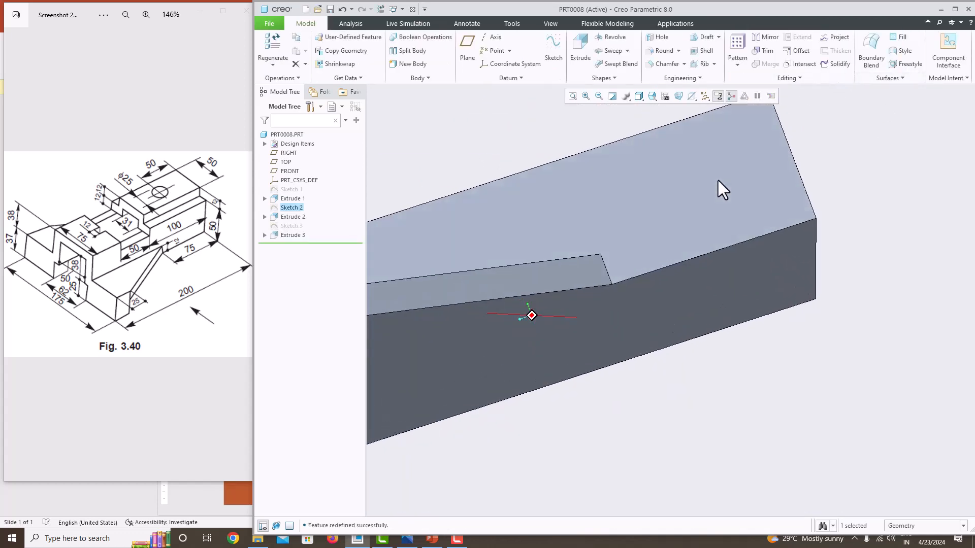
# - Mirror the triangular rib, Extrude 3, about the RIGHT datum plane, with the datum planes displayed
pyautogui.moveTo(718, 181); pyautogui.dragTo(711, 207, button='middle')
pyautogui.scroll(-3, 624, 291)
pyautogui.moveTo(623, 290)
pyautogui.mouseDown(button='middle')
pyautogui.moveTo(642, 299)
pyautogui.moveTo(634, 358)
pyautogui.moveTo(603, 374)
pyautogui.moveTo(624, 383)
pyautogui.moveTo(624, 371)
pyautogui.moveTo(581, 387)
pyautogui.mouseUp(button='middle')
pyautogui.click(625, 381)
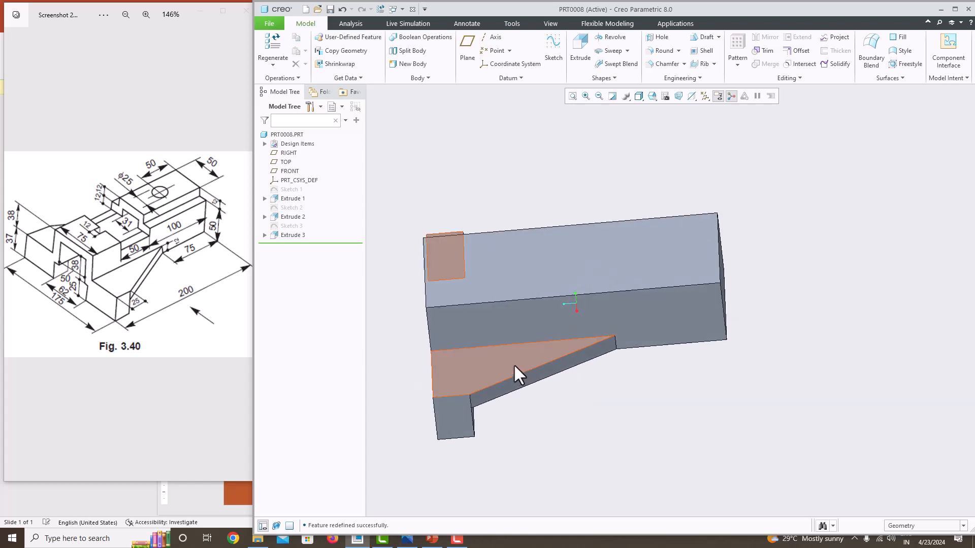
pyautogui.click(292, 236)
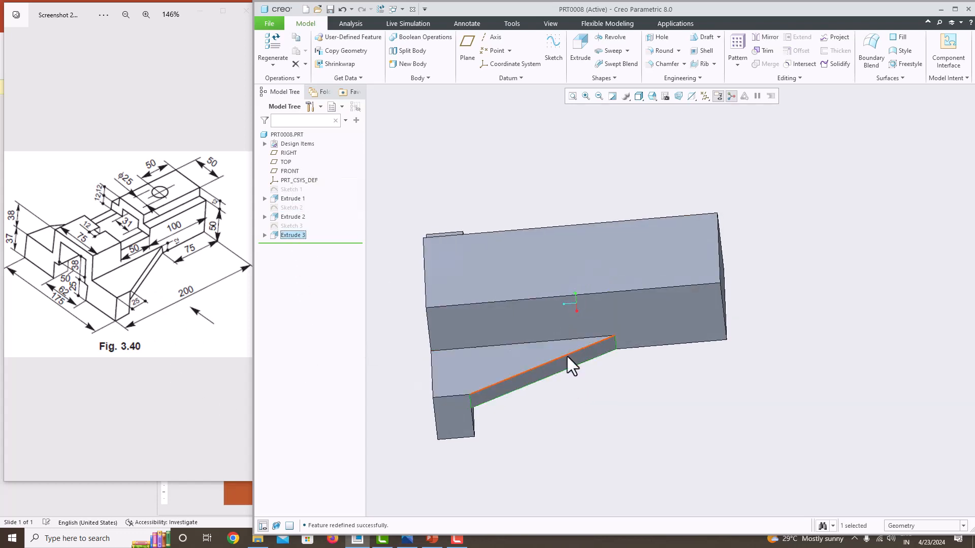
pyautogui.moveTo(567, 357); pyautogui.dragTo(533, 336, button='middle')
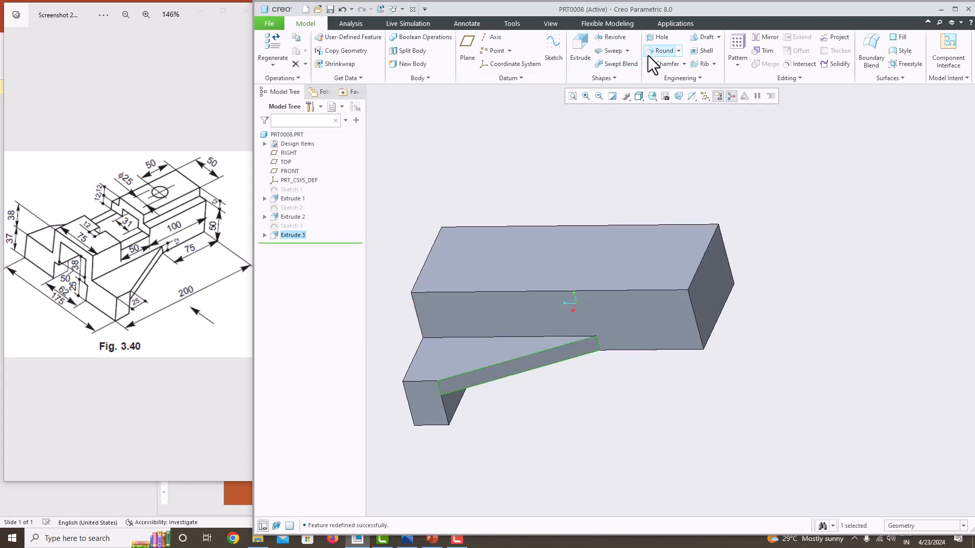
pyautogui.click(766, 37)
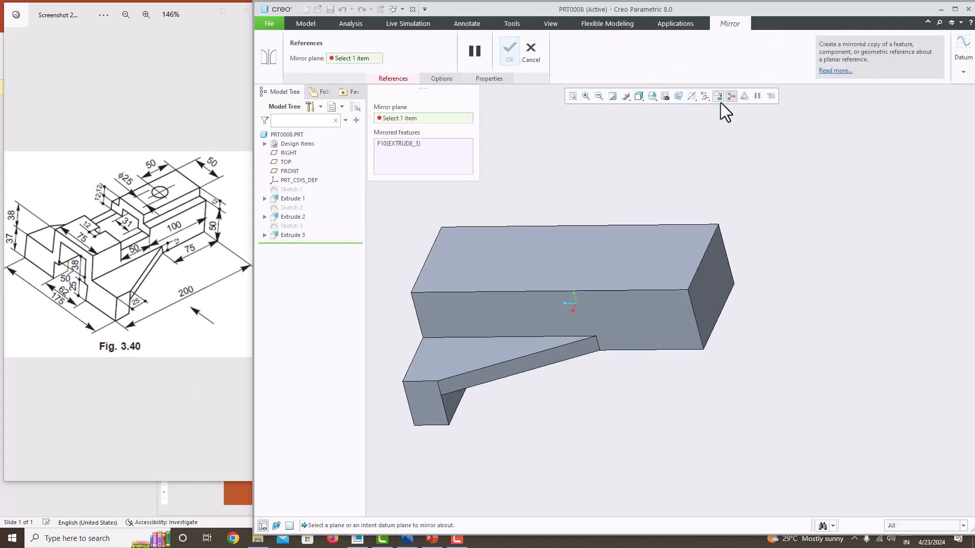
pyautogui.click(704, 97)
pyautogui.click(705, 153)
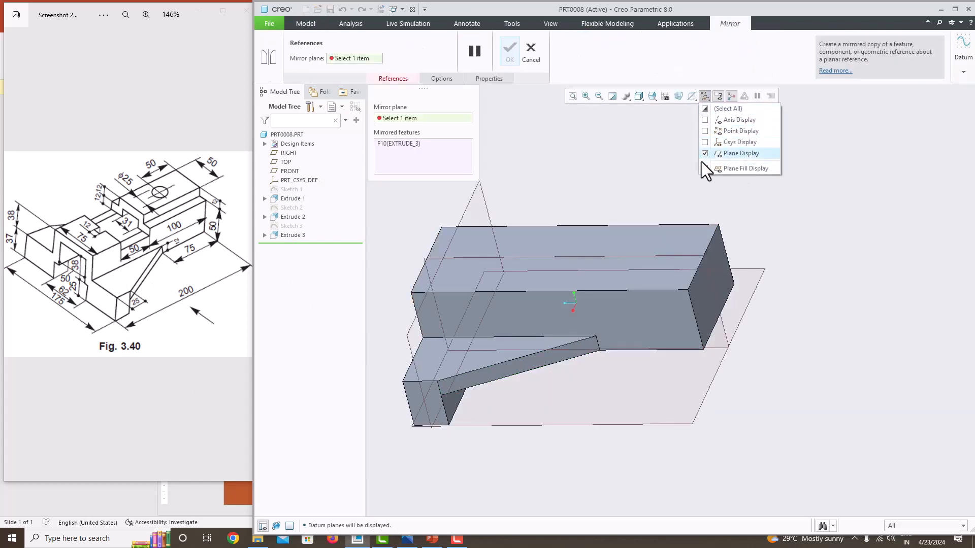
pyautogui.moveTo(792, 310); pyautogui.dragTo(807, 306, button='middle')
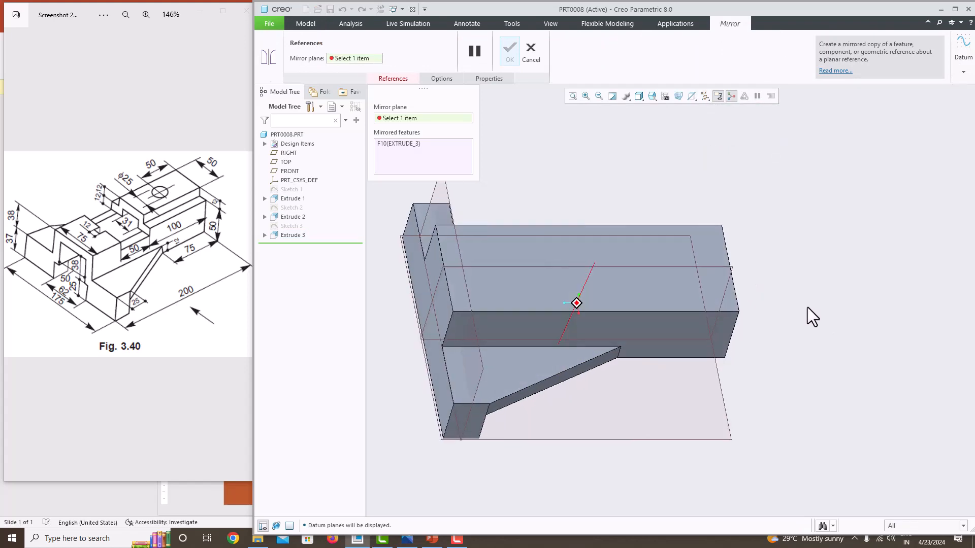
pyautogui.click(720, 273)
pyautogui.moveTo(716, 205); pyautogui.dragTo(599, 140, button='middle')
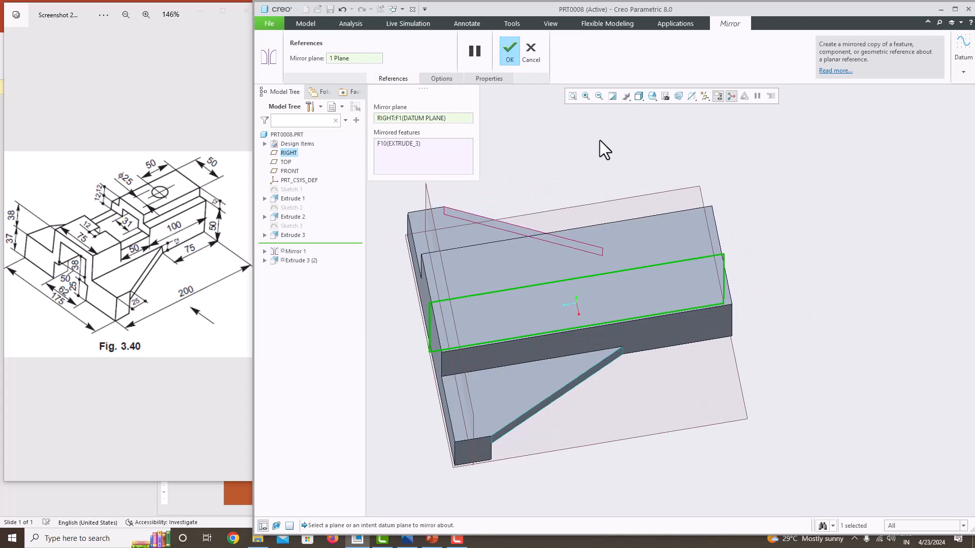
pyautogui.click(509, 51)
# - Open a sketch on the long bar's side face, oriented to the sketch view
pyautogui.moveTo(626, 222); pyautogui.dragTo(484, 237, button='middle')
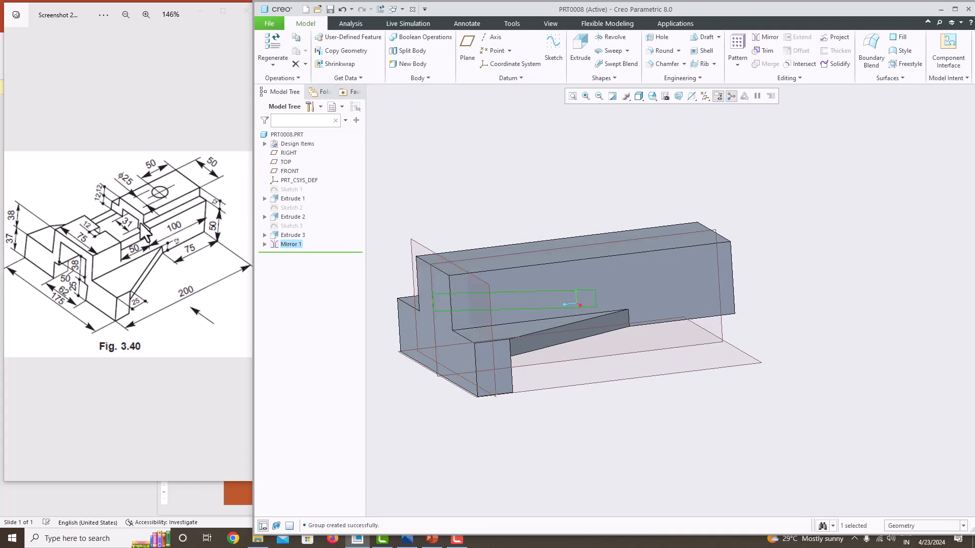
pyautogui.click(614, 270)
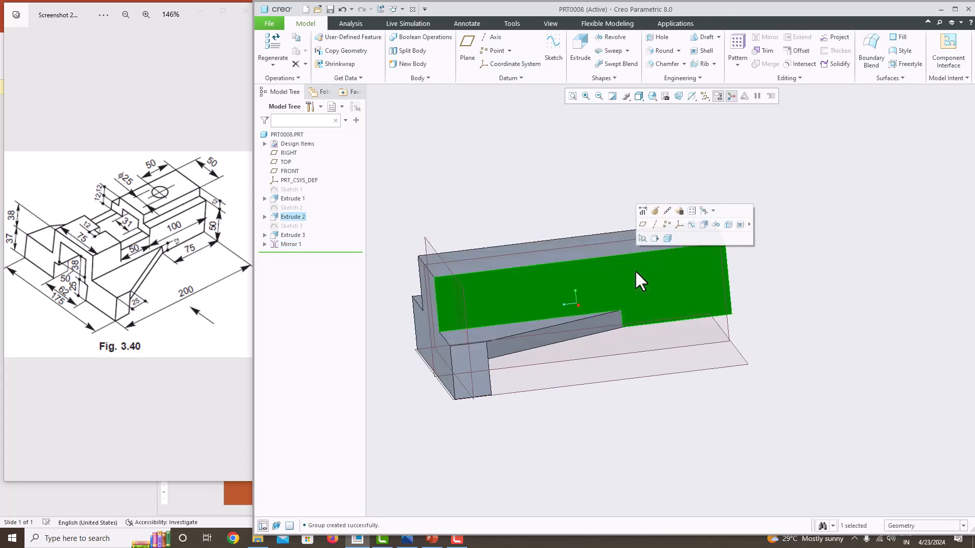
pyautogui.click(552, 48)
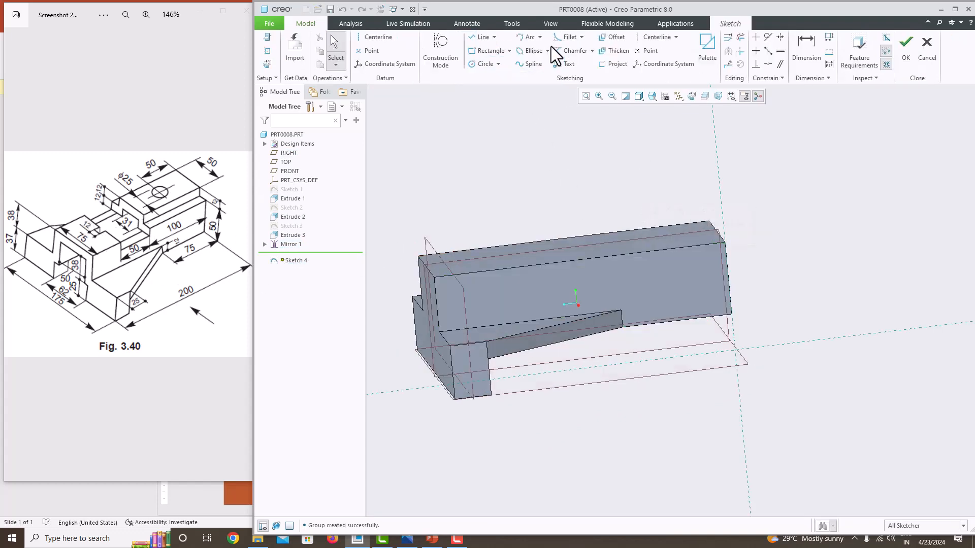
pyautogui.click(691, 96)
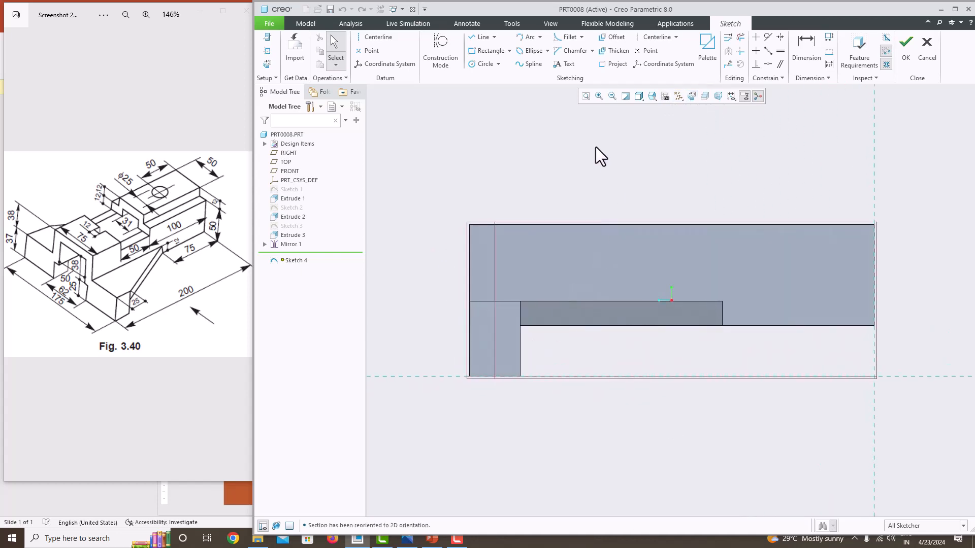
# - Sketch a rectangle about 53 by 22 down from the bar's upper edge and set its distance from the bar's free end to 100
pyautogui.click(492, 51)
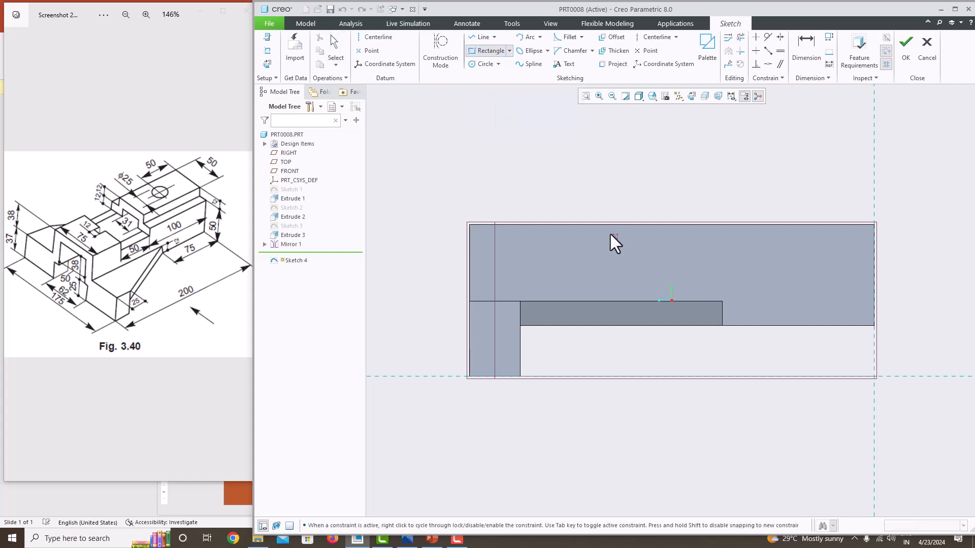
pyautogui.click(596, 225)
pyautogui.click(704, 269)
pyautogui.middleClick(763, 266)
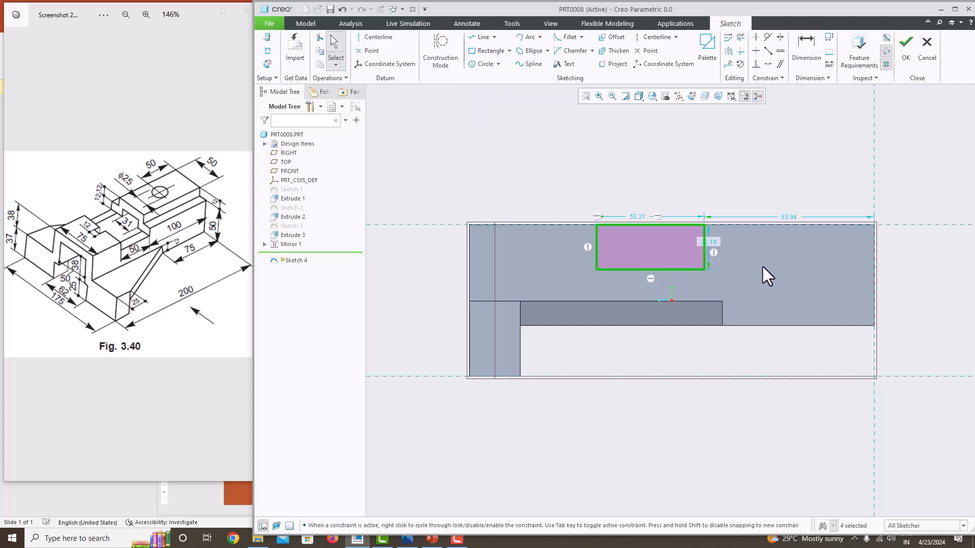
pyautogui.doubleClick(791, 217)
pyautogui.write('100')
pyautogui.press('Return')
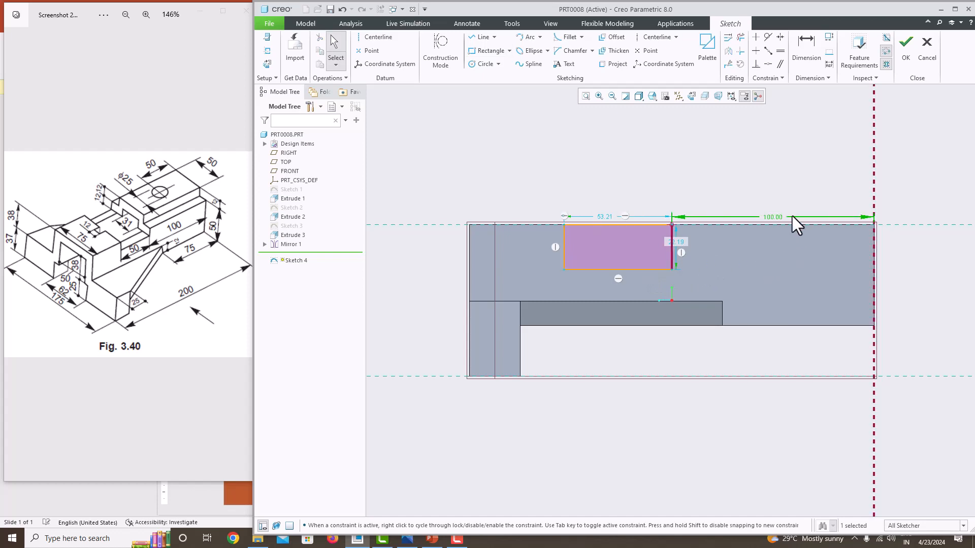
# - Set the rectangle's width to 50, slightly increase its height, and finish the sketch
pyautogui.doubleClick(610, 219)
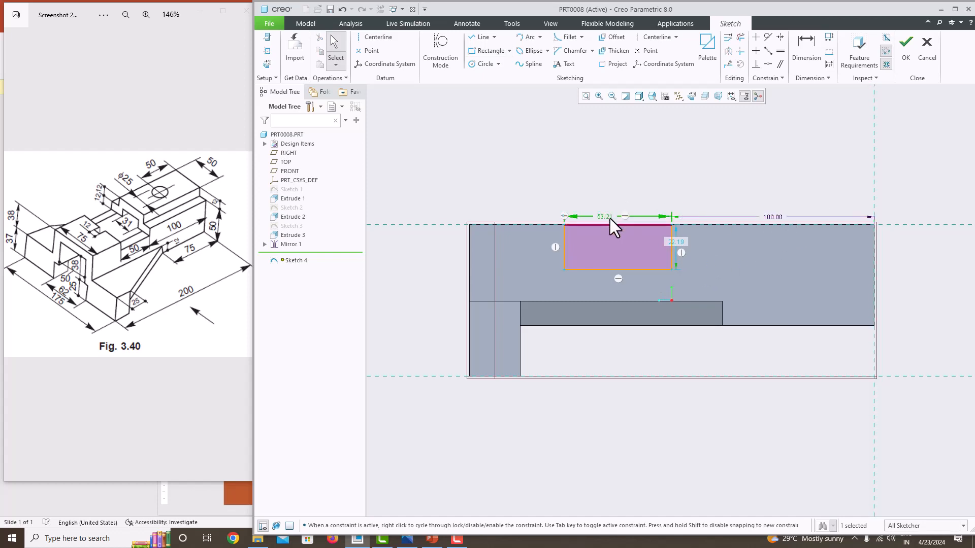
pyautogui.write('50')
pyautogui.press('Return')
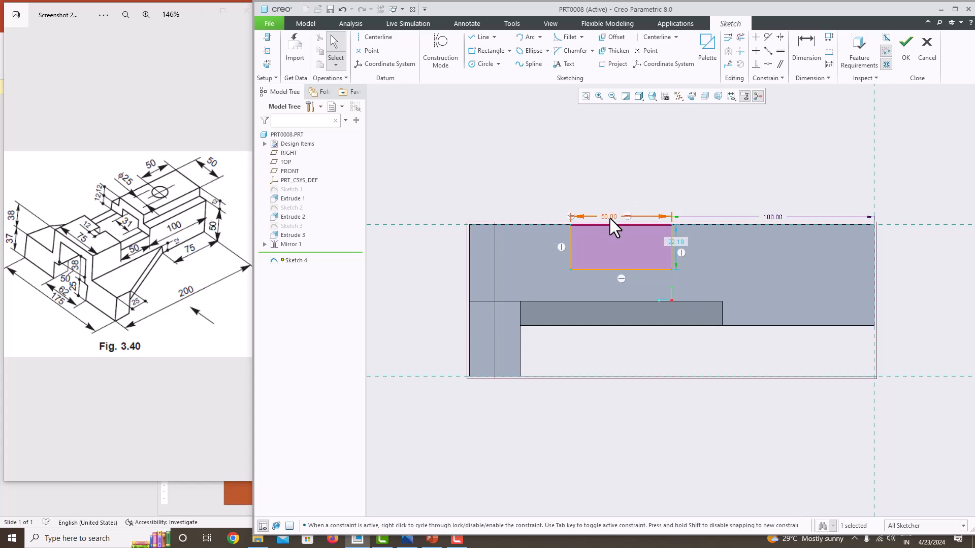
pyautogui.click(678, 241)
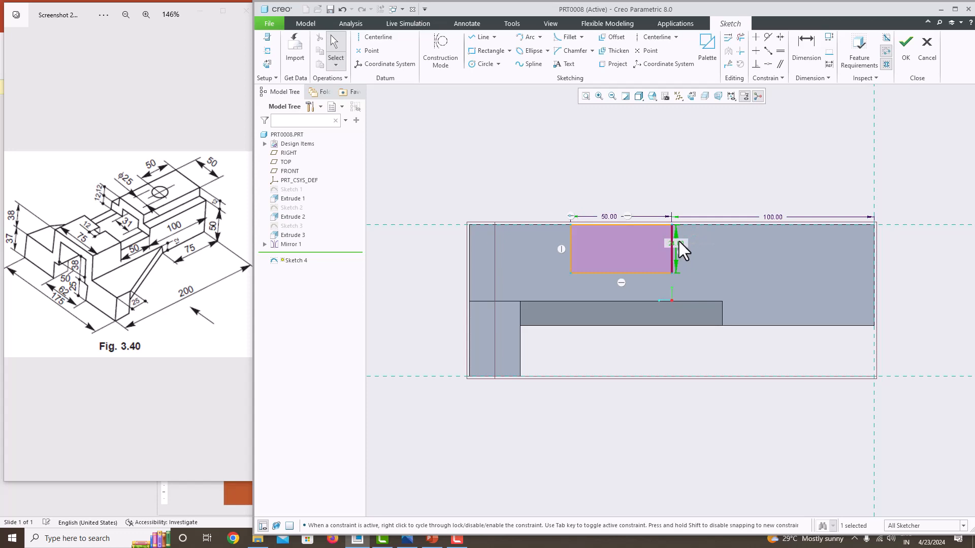
pyautogui.click(906, 47)
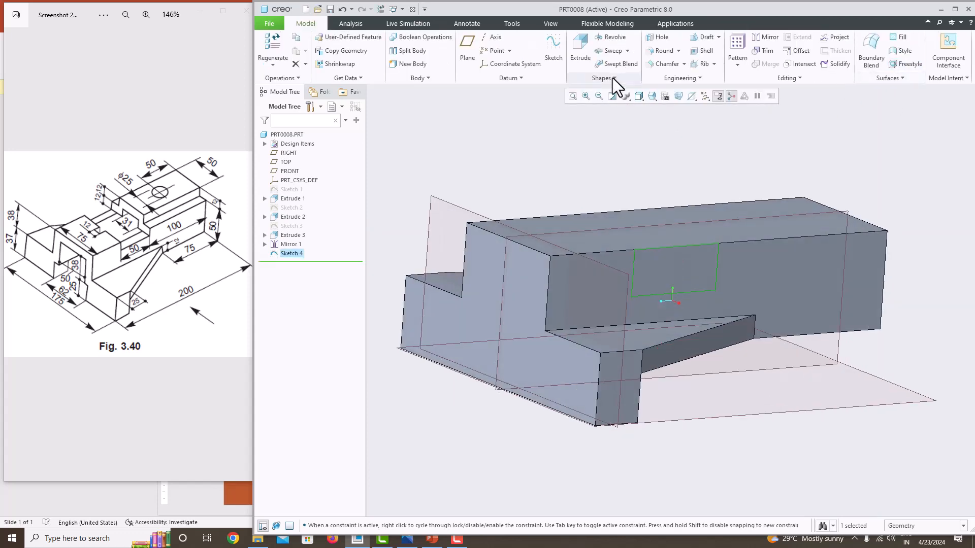
# - Extrude the sketched rectangle as a material-removing cut across the full width of the bar
pyautogui.click(580, 48)
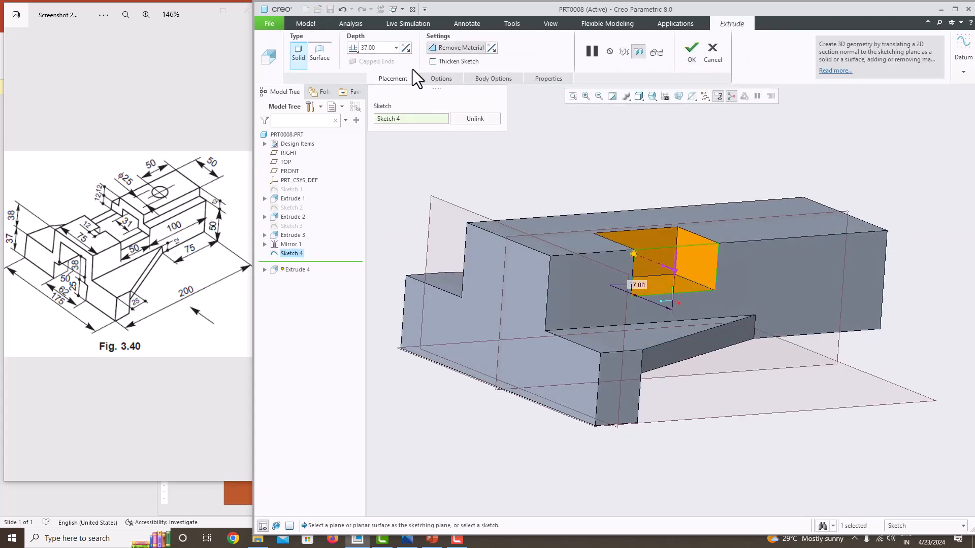
pyautogui.click(352, 48)
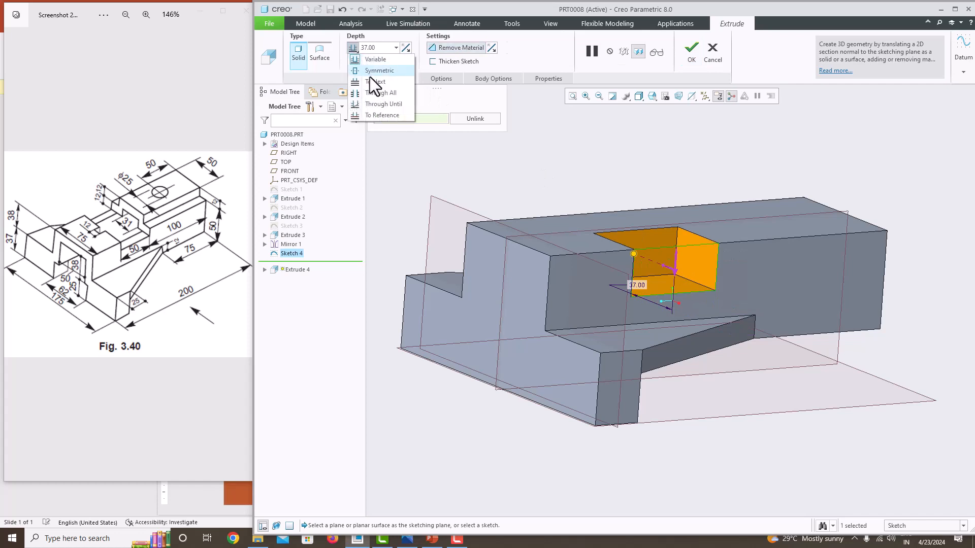
pyautogui.click(370, 80)
pyautogui.click(691, 52)
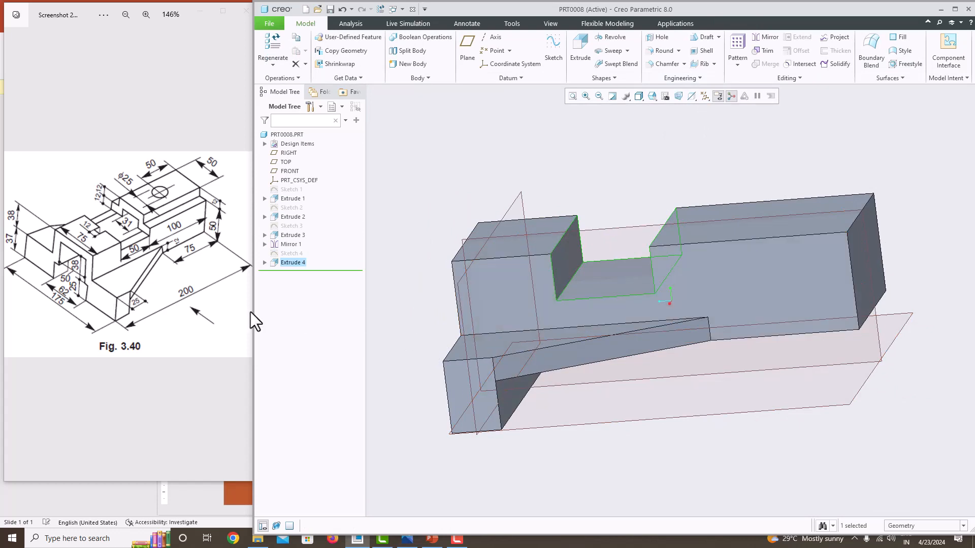
# - Open a sketch on the base block's stepped front face, oriented to the sketch view
pyautogui.moveTo(394, 307); pyautogui.dragTo(583, 287, button='middle')
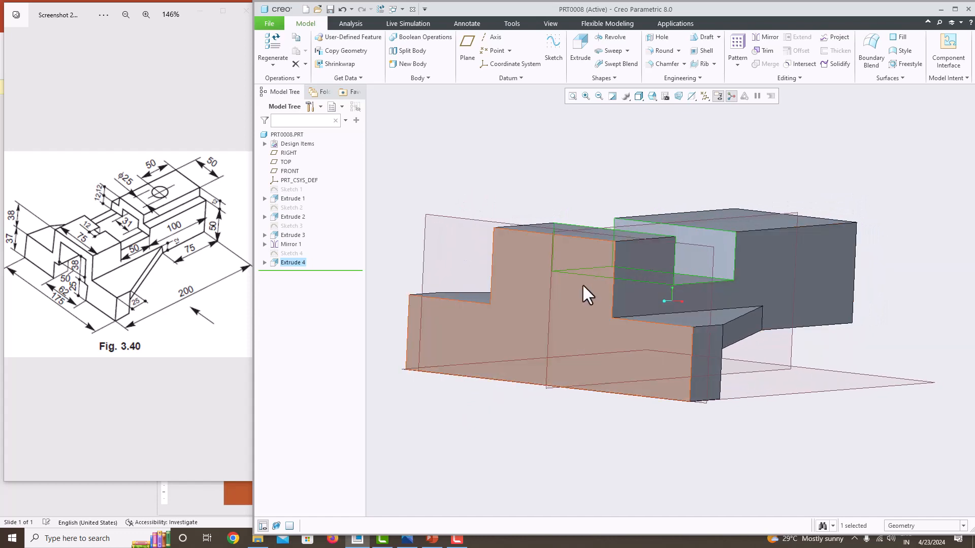
pyautogui.click(582, 283)
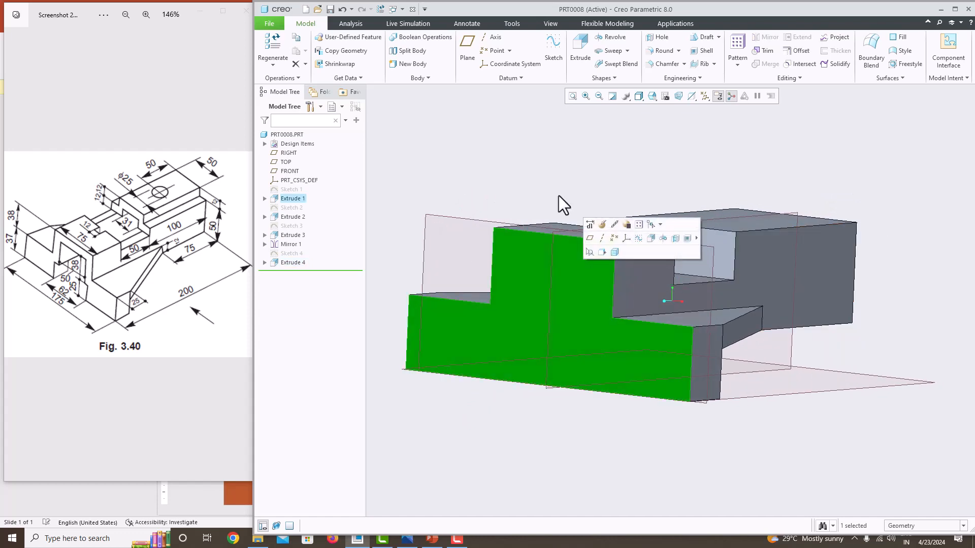
pyautogui.click(555, 59)
pyautogui.click(690, 96)
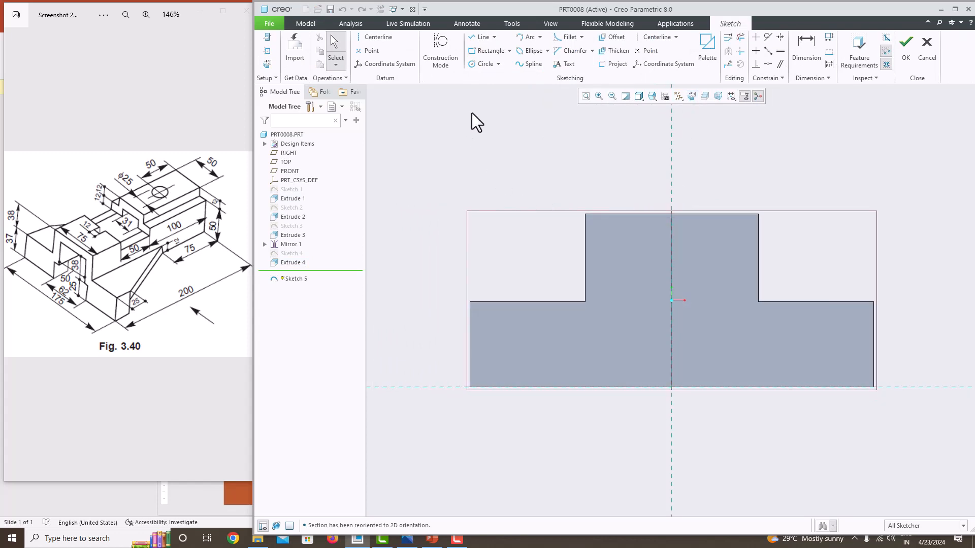
# - Add a vertical centerline on the symmetry axis and draw a rectangle about 71 by 21, symmetric about it, on the face's lower edge
pyautogui.click(656, 37)
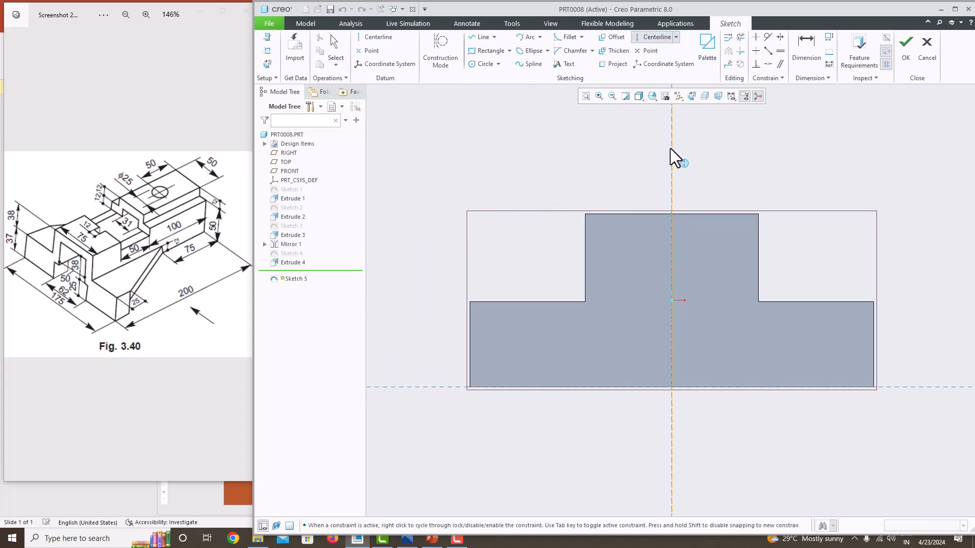
pyautogui.middleClick(718, 136)
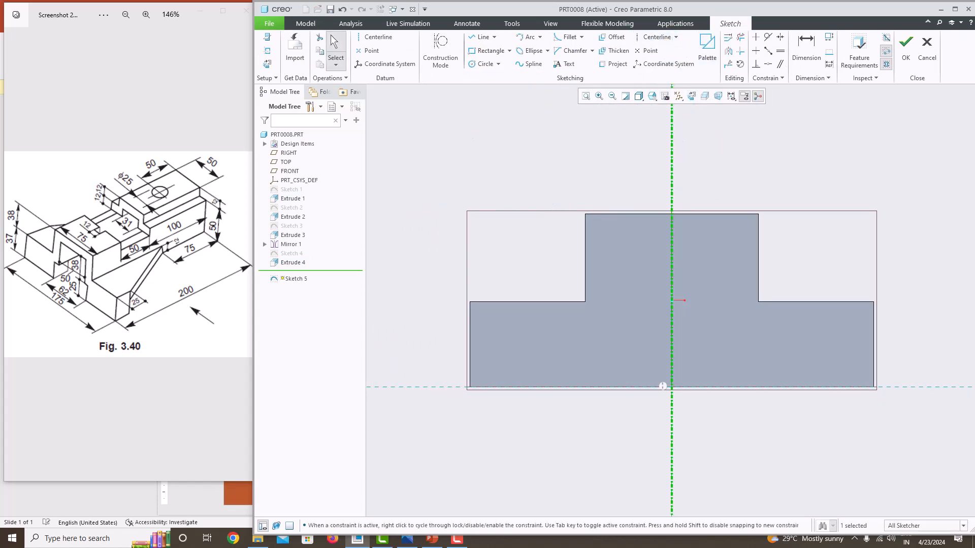
pyautogui.click(471, 53)
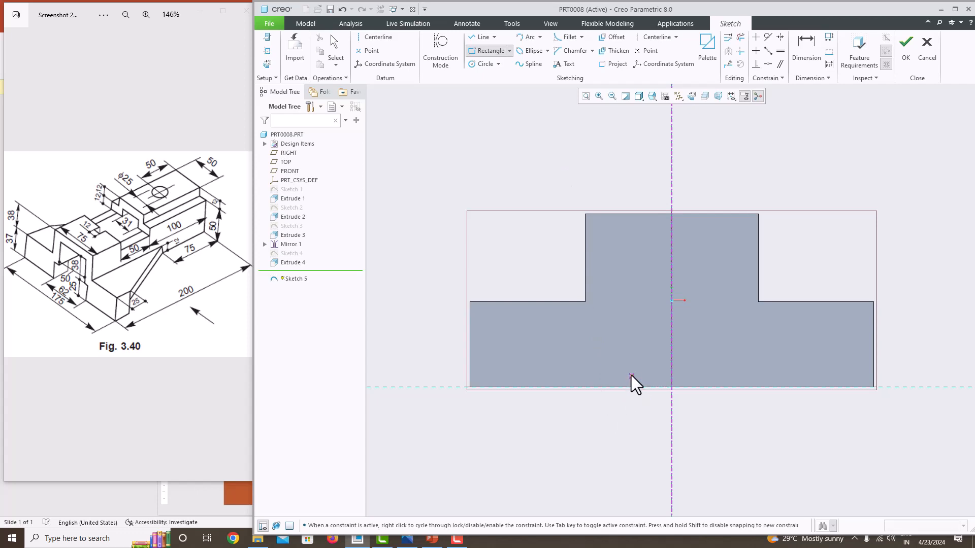
pyautogui.click(589, 338)
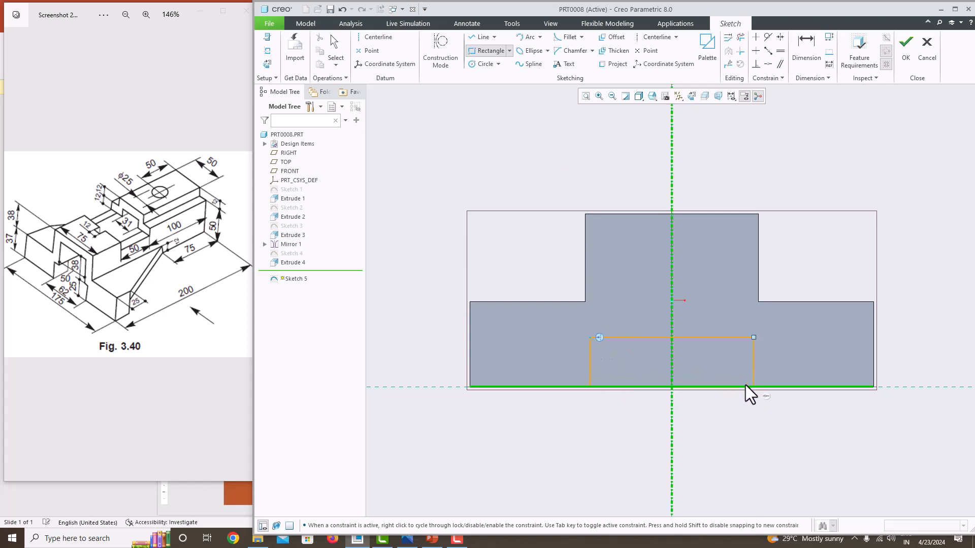
pyautogui.click(753, 386)
pyautogui.middleClick(778, 357)
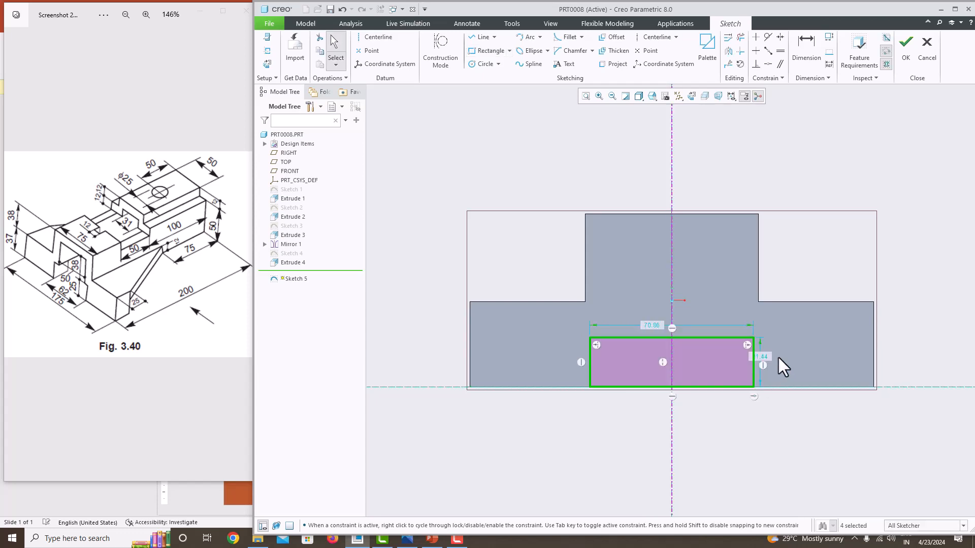
# - Set the lower rectangle's width to 62 and its height to 25
pyautogui.doubleClick(649, 324)
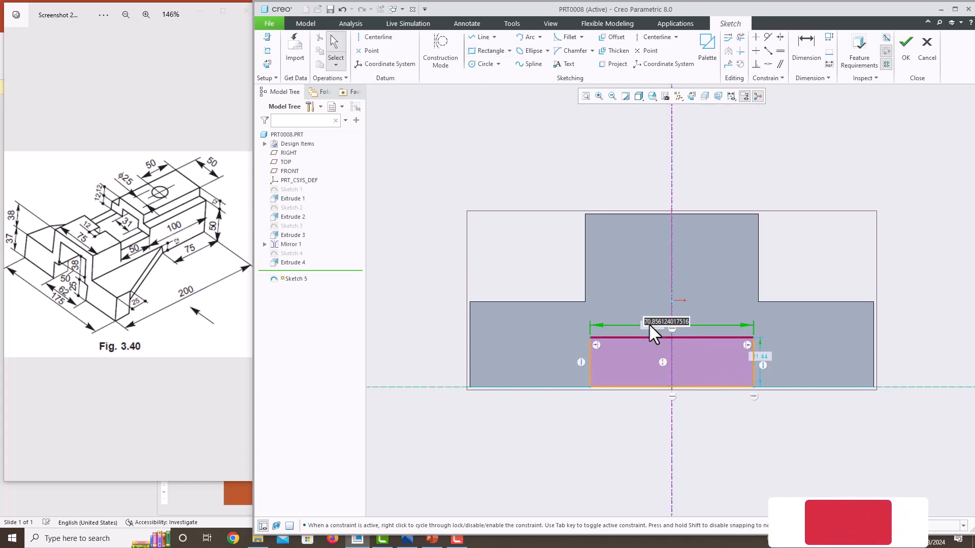
pyautogui.write('62')
pyautogui.press('Return')
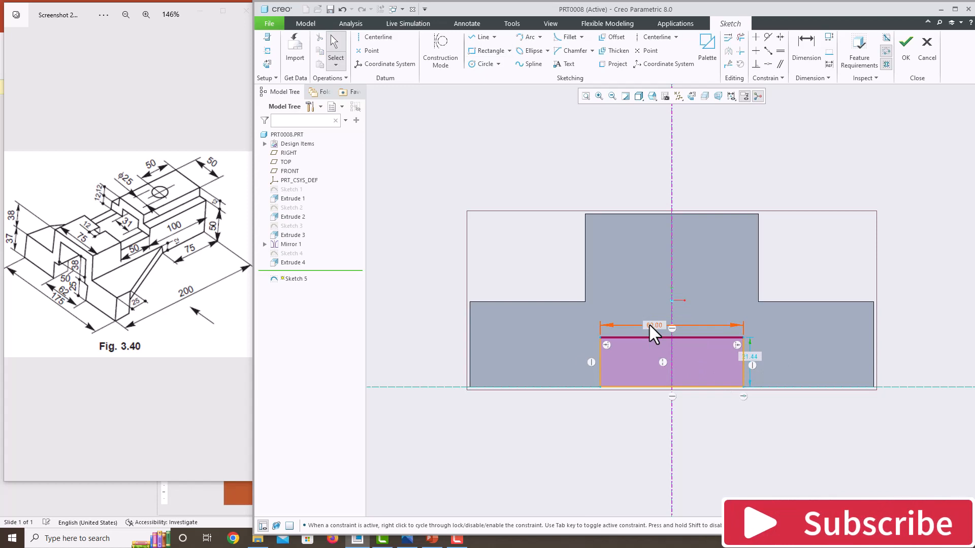
pyautogui.doubleClick(753, 357)
pyautogui.write('25')
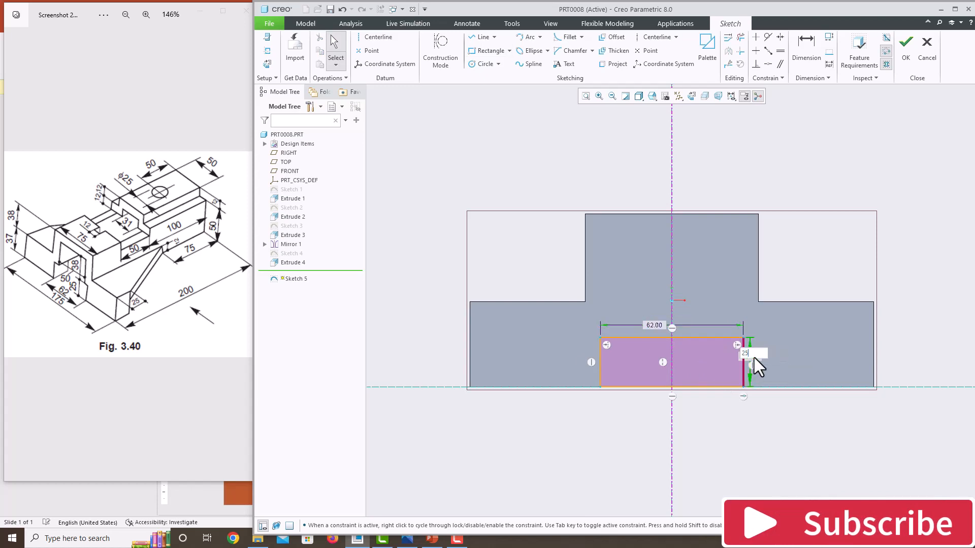
pyautogui.press('Return')
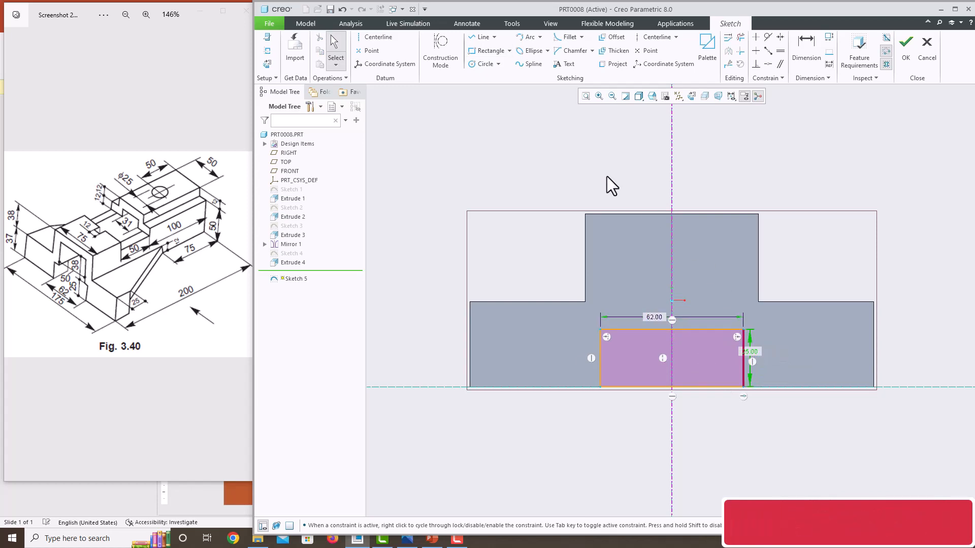
# - Draw a second rectangle about 53 by 41, symmetric about the centerline, standing on the upper edge of the 62-wide rectangle
pyautogui.click(487, 50)
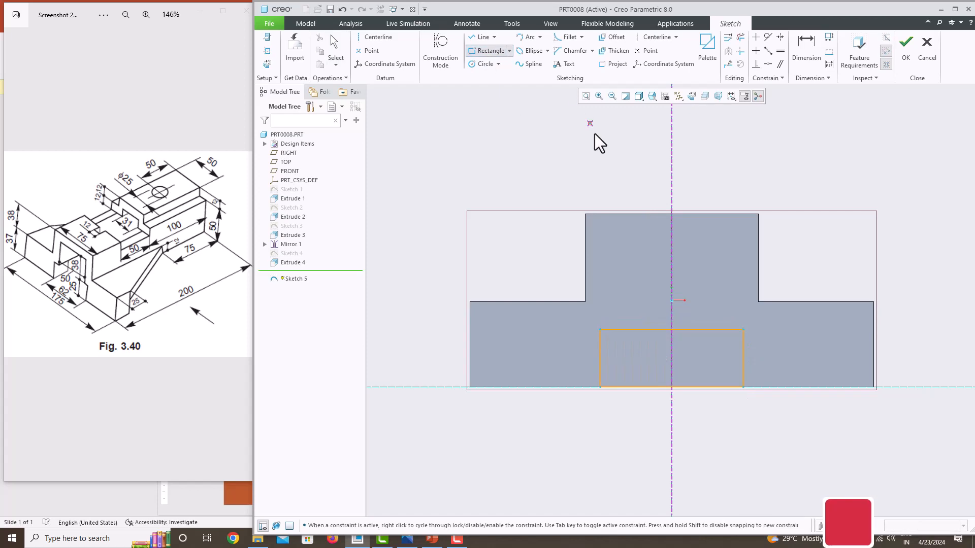
pyautogui.click(610, 234)
pyautogui.click(733, 329)
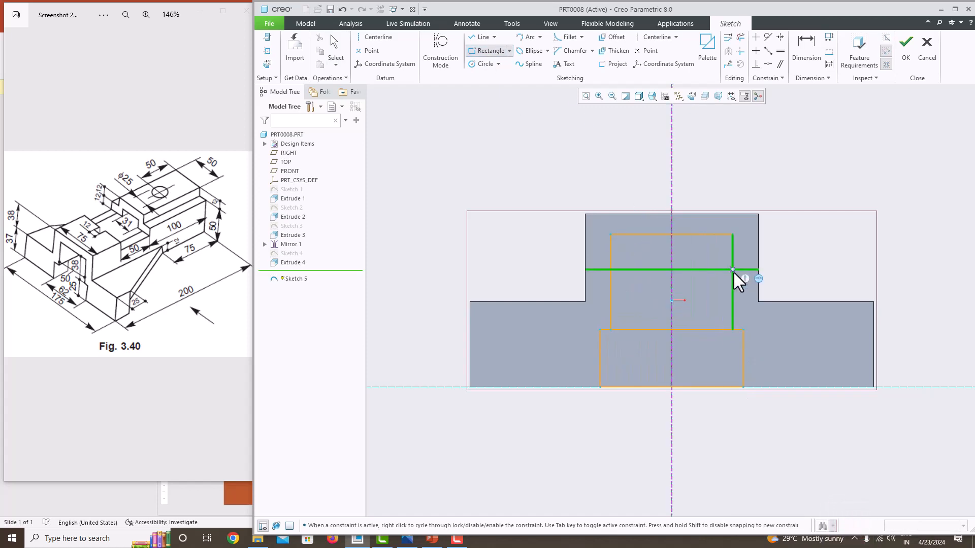
pyautogui.middleClick(714, 315)
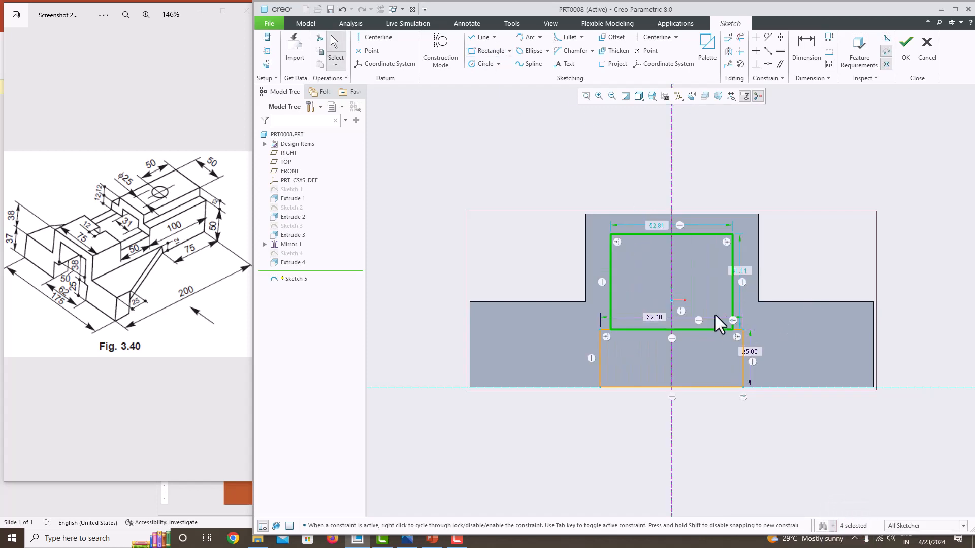
# - Set the upper rectangle's width to 50 and its height to 38
pyautogui.doubleClick(653, 225)
pyautogui.write('50')
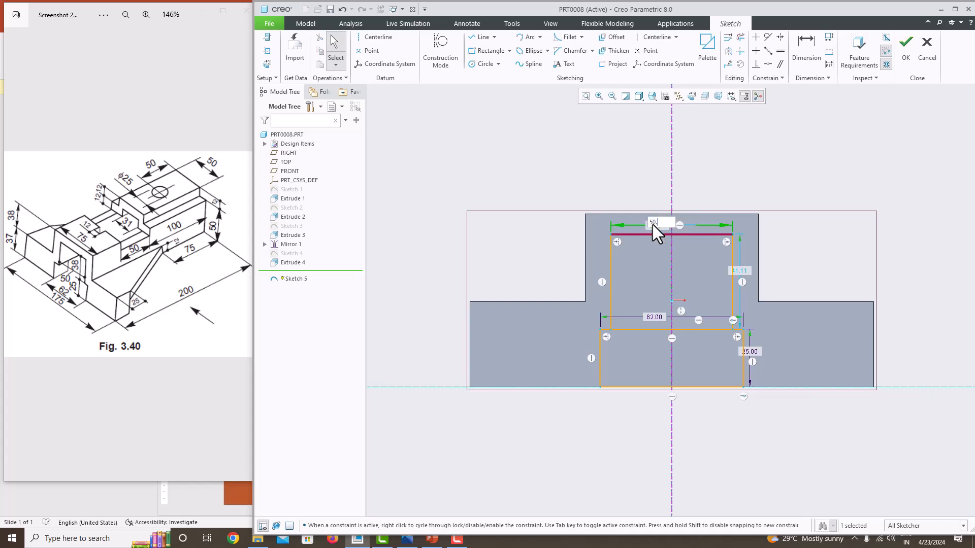
pyautogui.press('Return')
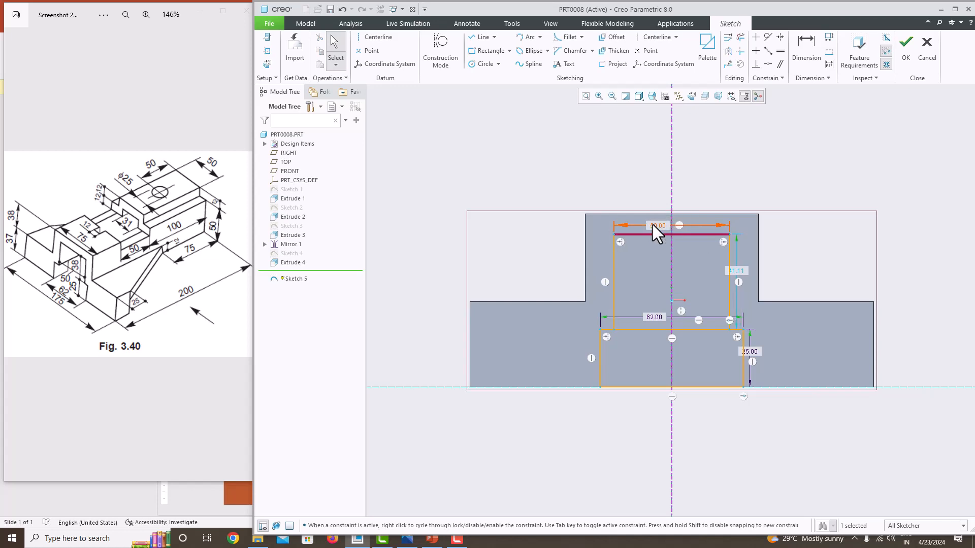
pyautogui.doubleClick(740, 270)
pyautogui.write('38')
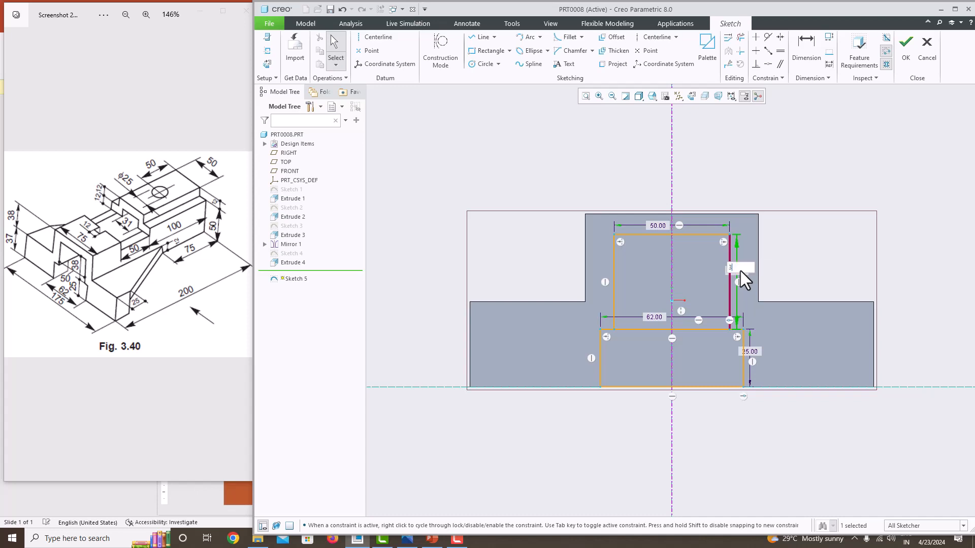
pyautogui.press('Return')
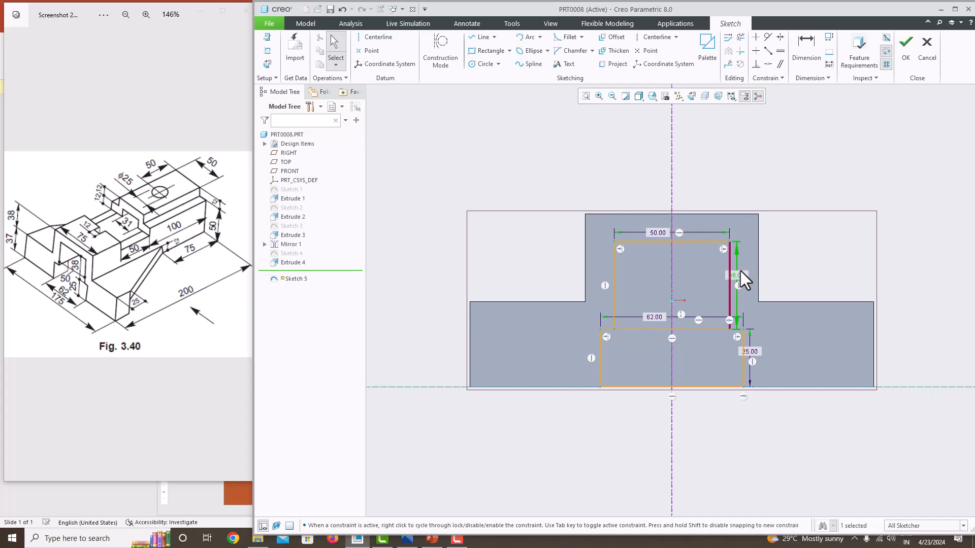
# - Trim away the shared line between the two rectangles so they form one stepped closed profile
pyautogui.click(740, 37)
pyautogui.click(648, 328)
pyautogui.click(691, 328)
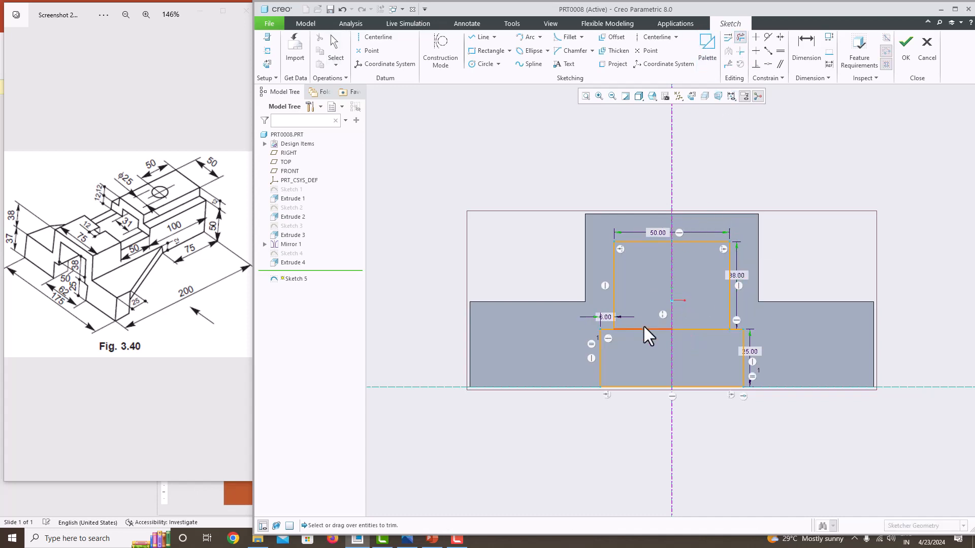
pyautogui.moveTo(644, 336); pyautogui.dragTo(645, 341)
pyautogui.moveTo(694, 305); pyautogui.dragTo(693, 343)
pyautogui.middleClick(699, 295)
# - Move the profile's 6.00 step dimension below the ledge and finish the sketch
pyautogui.scroll(2, 696, 296)
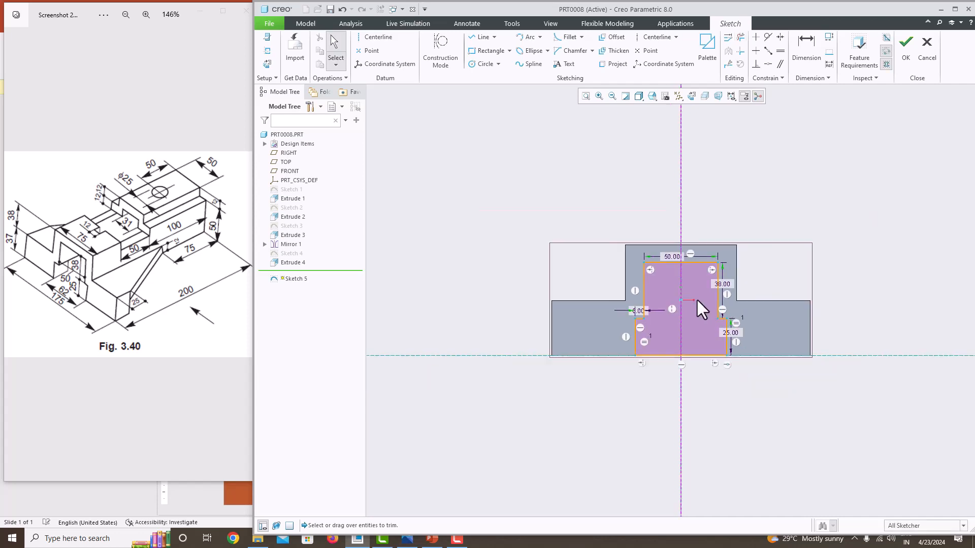
pyautogui.scroll(-4, 650, 299)
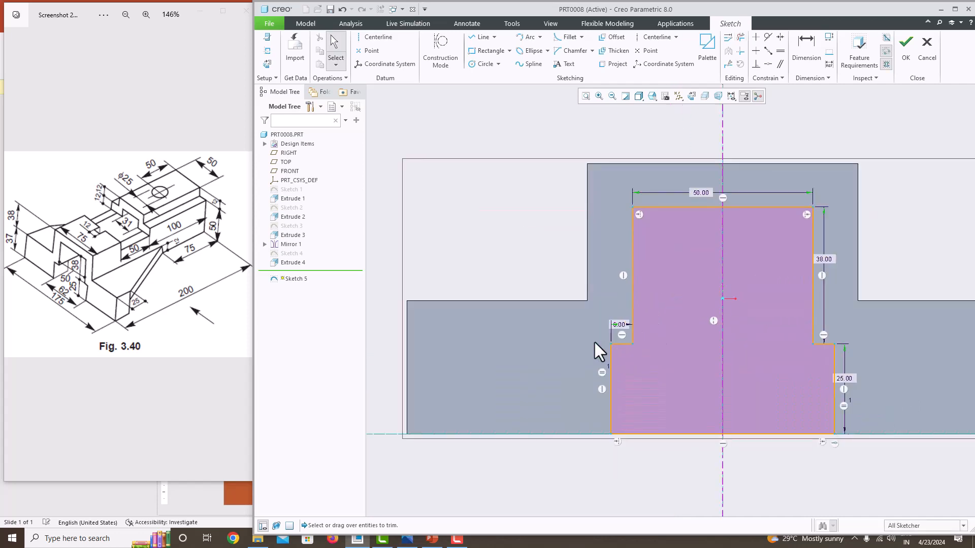
pyautogui.click(617, 324)
pyautogui.scroll(2, 670, 326)
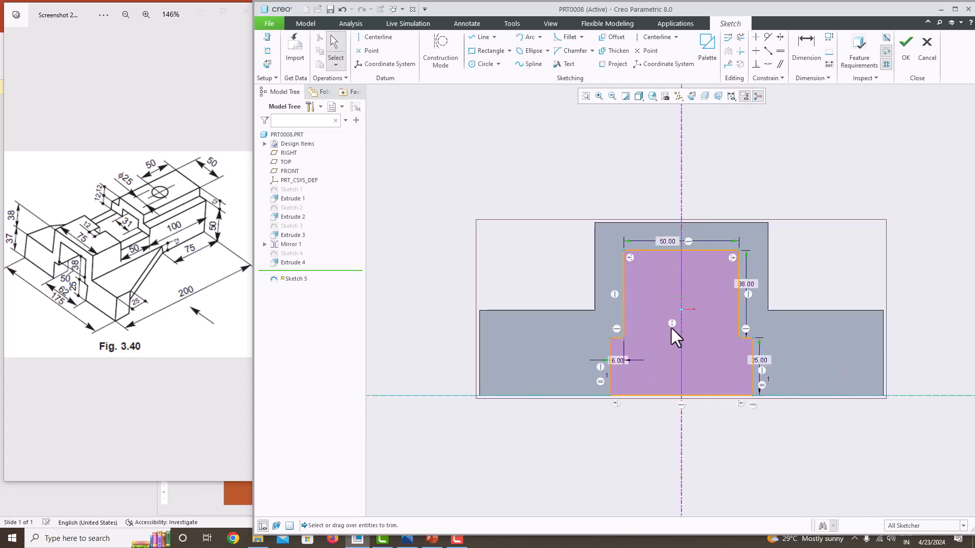
pyautogui.scroll(-2, 755, 348)
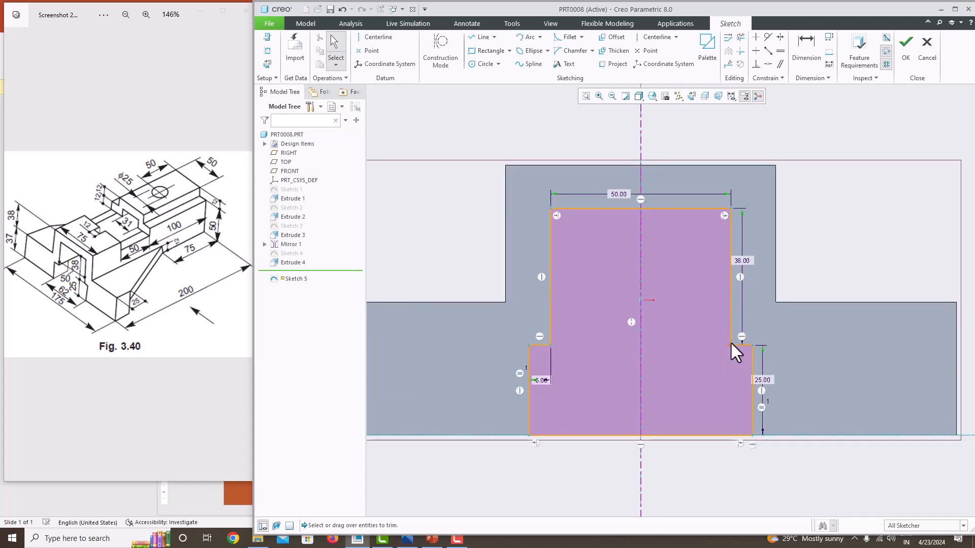
pyautogui.click(905, 54)
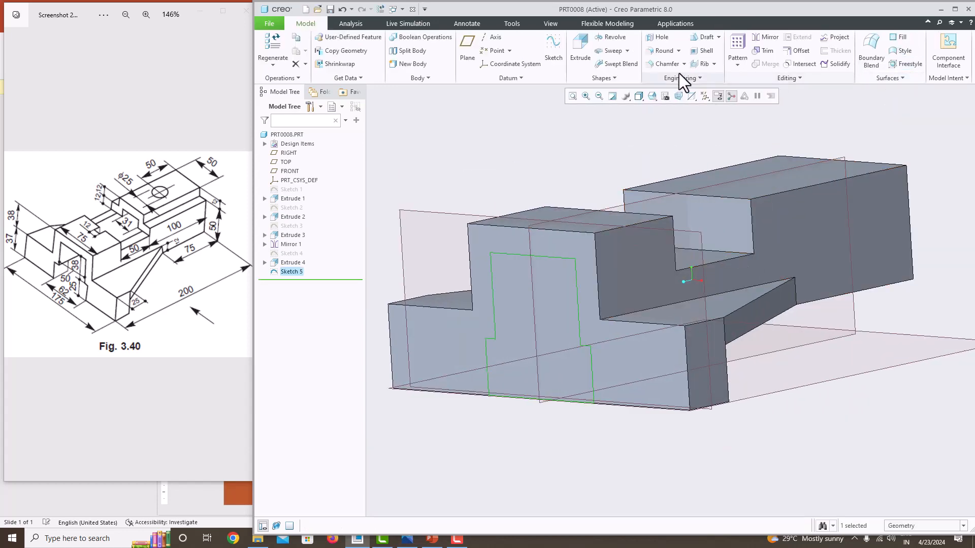
# - Extrude the stepped profile 100 mm into the body as a cut that removes material
pyautogui.click(581, 47)
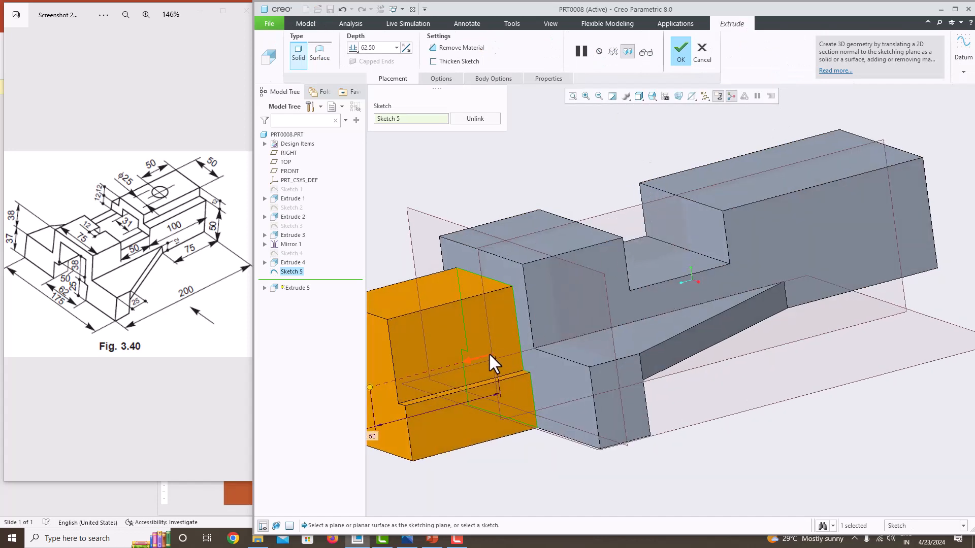
pyautogui.click(488, 353)
pyautogui.moveTo(626, 306); pyautogui.dragTo(590, 322, button='middle')
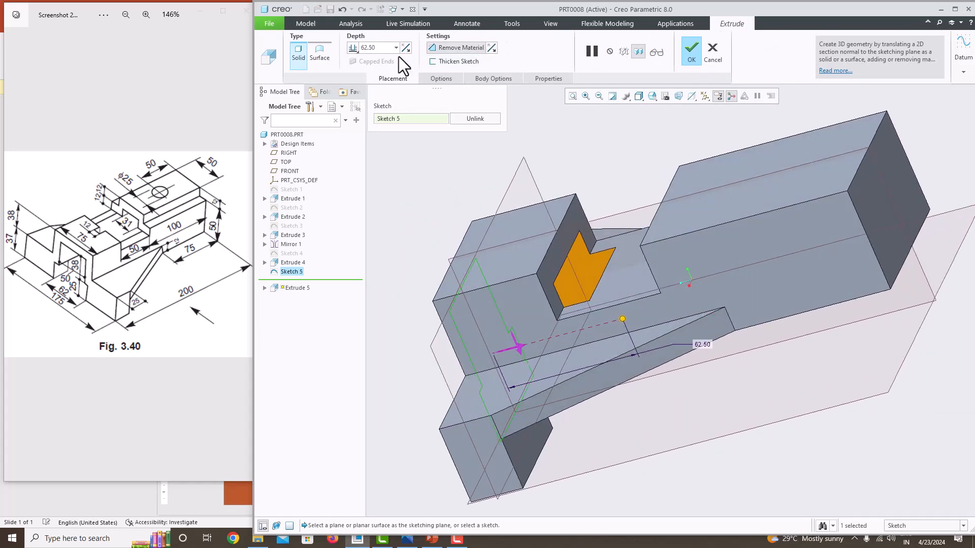
pyautogui.write('100')
pyautogui.press('Return')
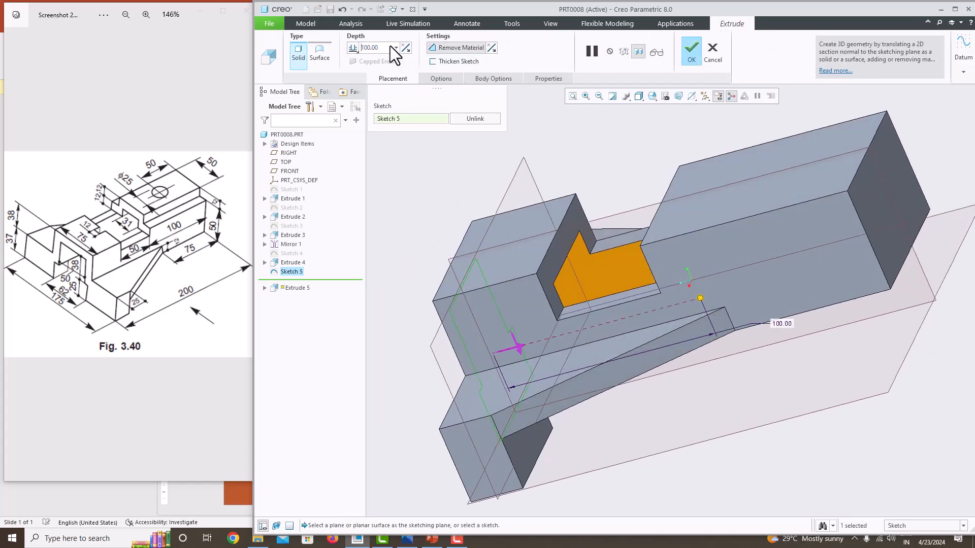
pyautogui.moveTo(715, 238); pyautogui.dragTo(686, 243, button='middle')
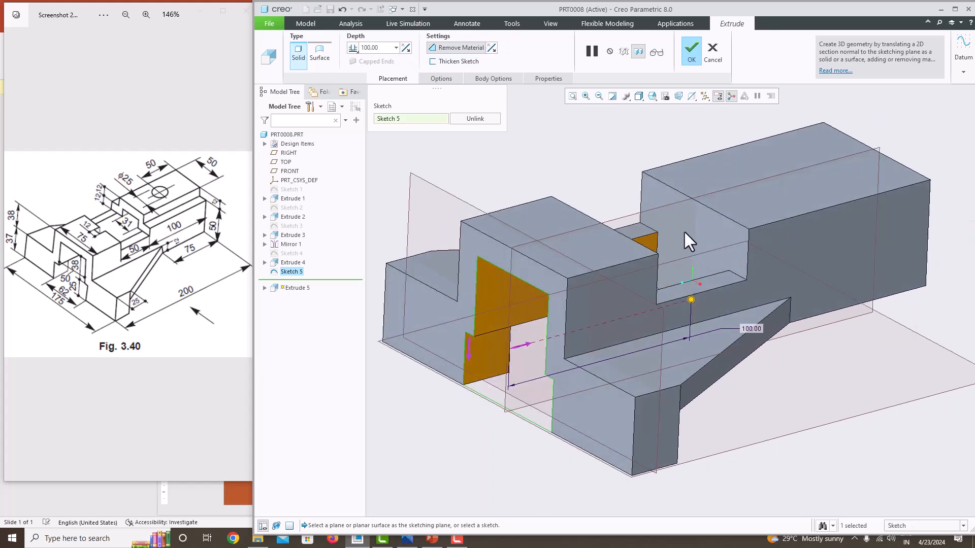
pyautogui.middleClick(632, 150)
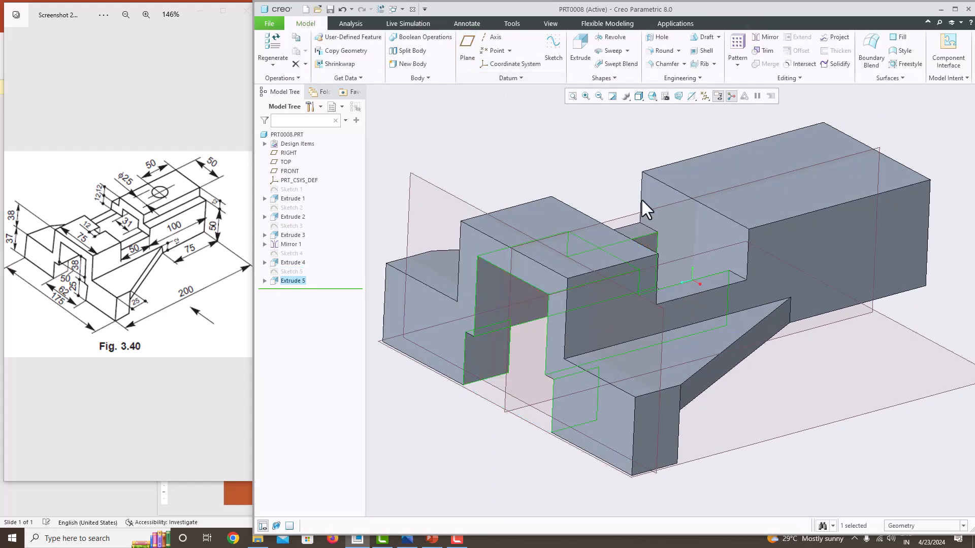
# - Start a sketch on the rear block's vertical face inside the top notch, viewed square-on and clipped at the sketch plane
pyautogui.moveTo(641, 198); pyautogui.dragTo(629, 227, button='middle')
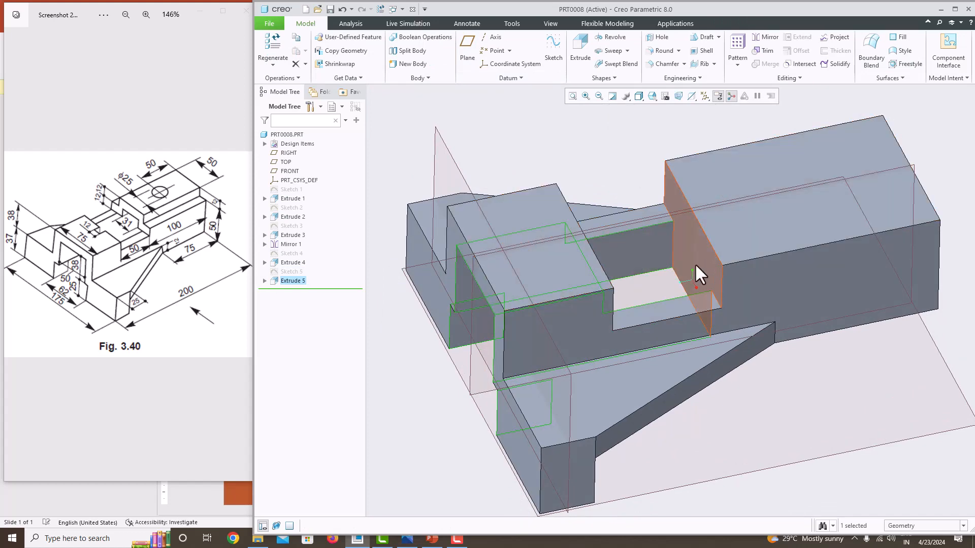
pyautogui.moveTo(695, 265)
pyautogui.mouseDown(button='middle')
pyautogui.moveTo(721, 257)
pyautogui.moveTo(707, 239)
pyautogui.moveTo(727, 287)
pyautogui.moveTo(722, 245)
pyautogui.moveTo(707, 239)
pyautogui.mouseUp(button='middle')
pyautogui.click(708, 240)
pyautogui.click(553, 50)
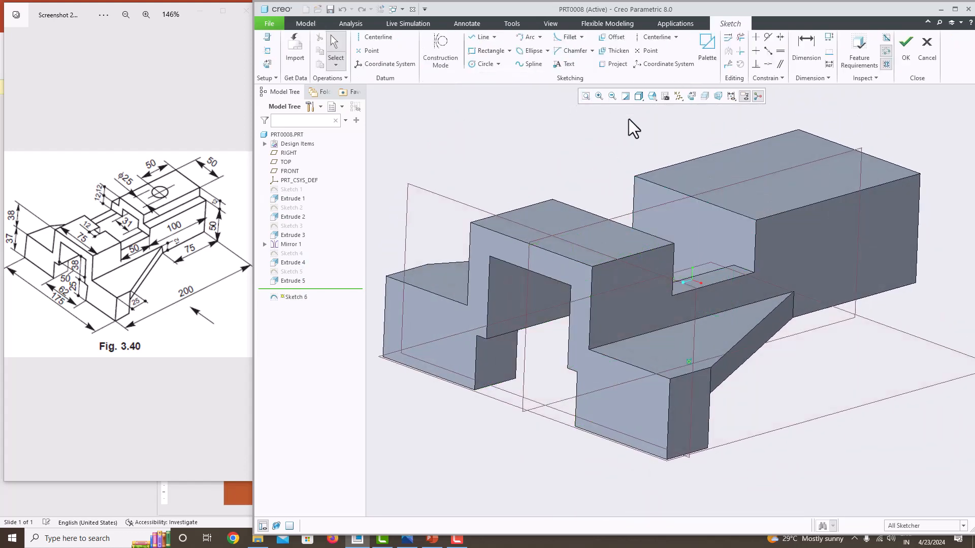
pyautogui.click(691, 97)
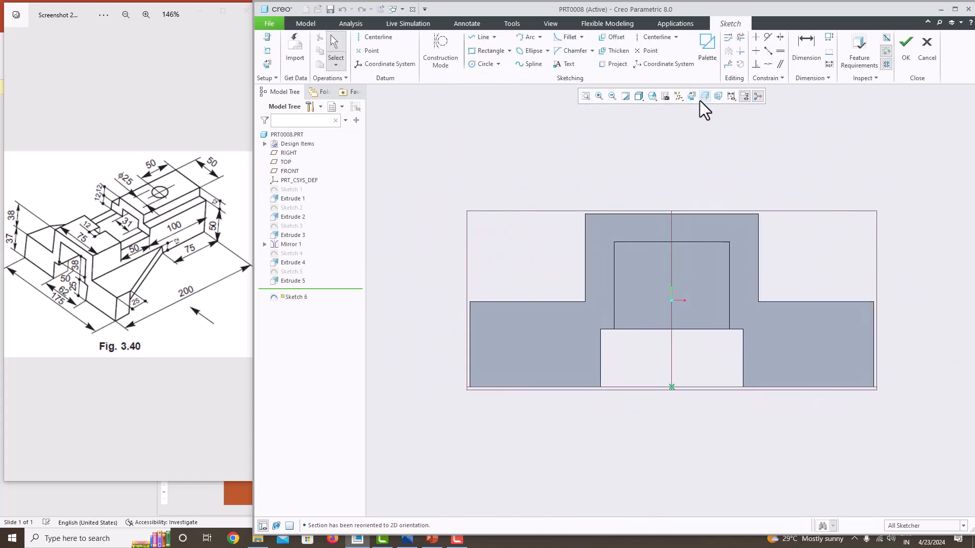
pyautogui.scroll(-1, 644, 267)
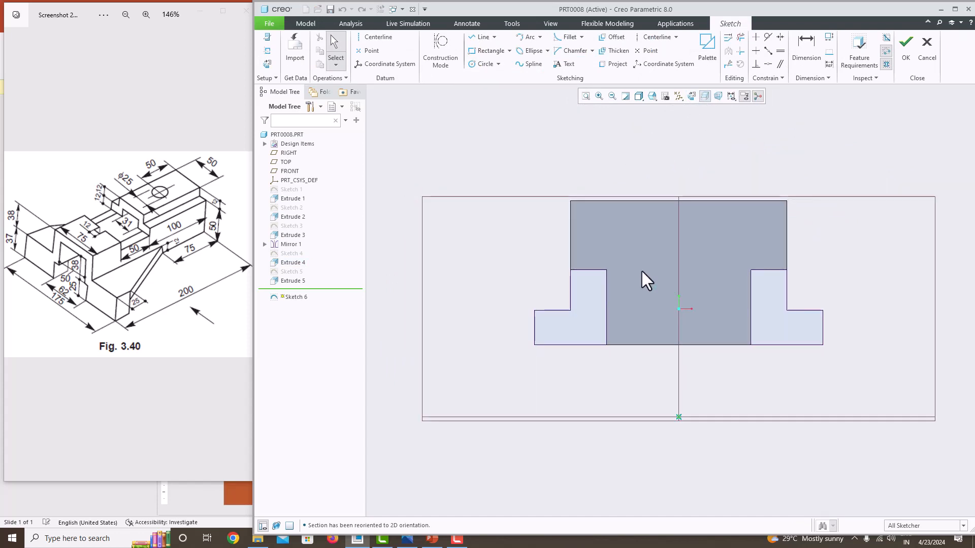
pyautogui.scroll(-1, 641, 271)
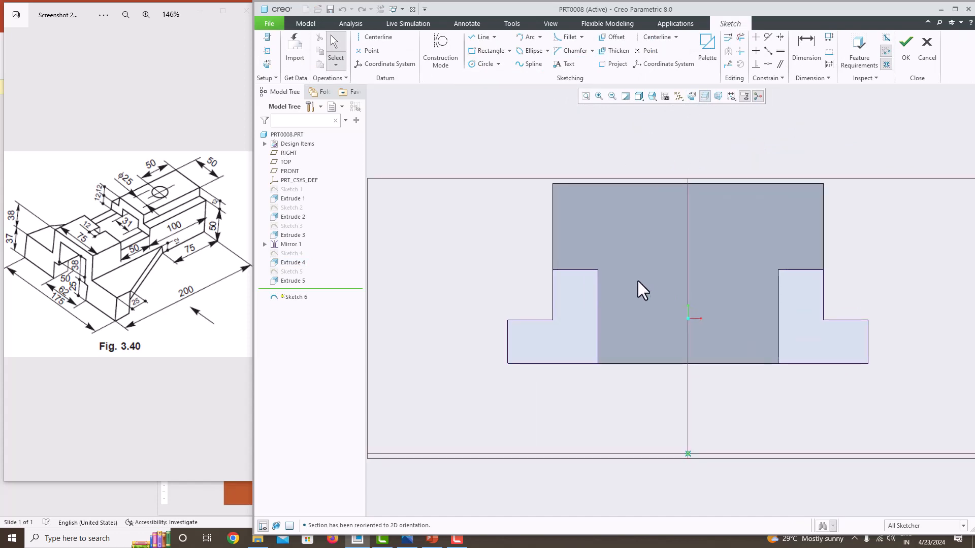
# - Draw lines along the two inner vertical edges and the lower edge of the block's face to form an open-topped U
pyautogui.click(479, 37)
pyautogui.click(597, 269)
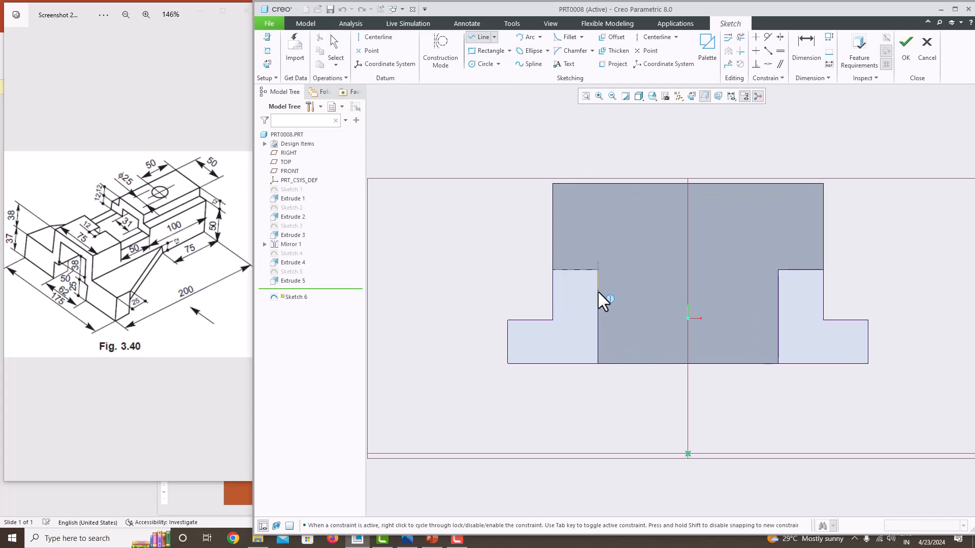
pyautogui.click(604, 361)
pyautogui.click(779, 364)
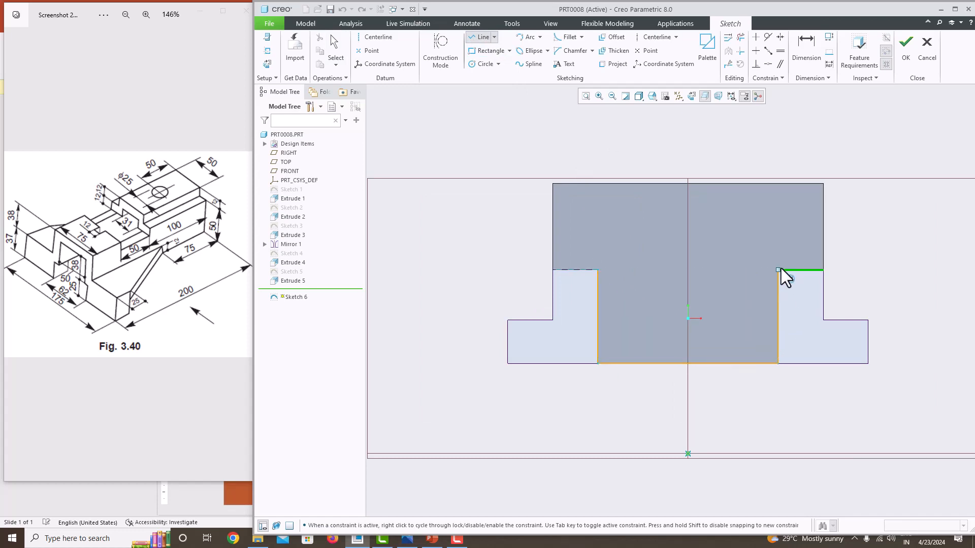
pyautogui.click(779, 268)
pyautogui.middleClick(779, 267)
# - Close the U with a raised step about 26 wide and 13 high, leaving a horizontal ledge on each side
pyautogui.click(598, 270)
pyautogui.click(635, 270)
pyautogui.click(635, 222)
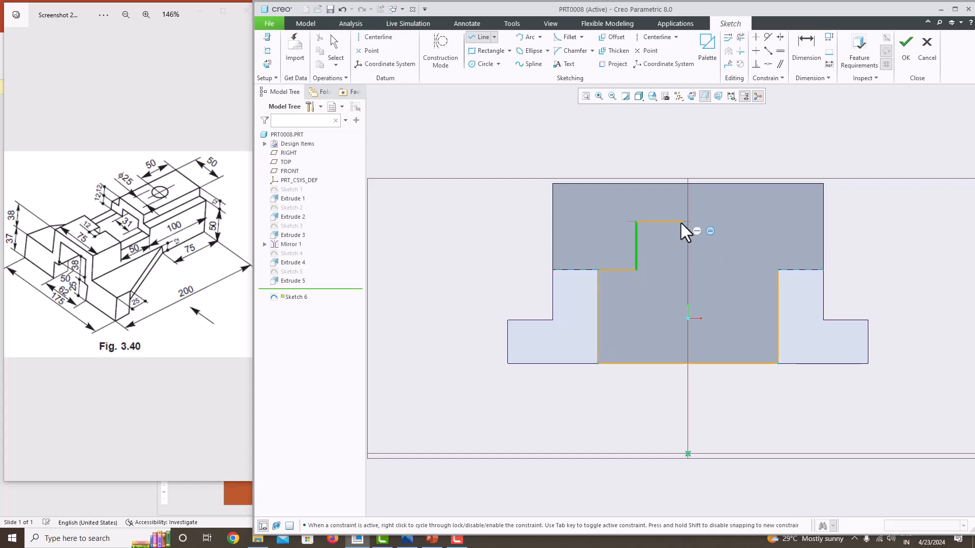
pyautogui.click(731, 221)
pyautogui.click(730, 270)
pyautogui.click(778, 269)
pyautogui.middleClick(778, 269)
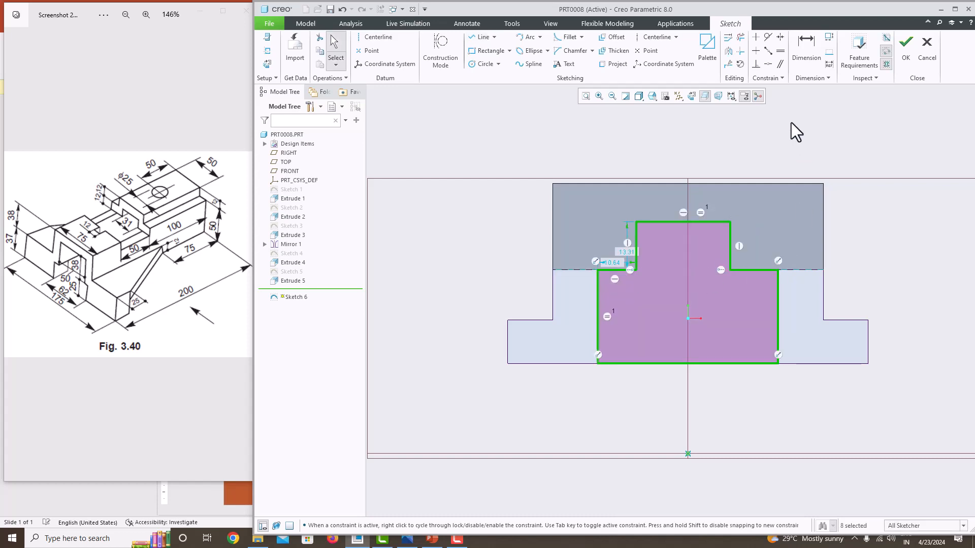
# - Constrain the two horizontal ledges beside the raised step to equal length
pyautogui.click(781, 51)
pyautogui.click(623, 269)
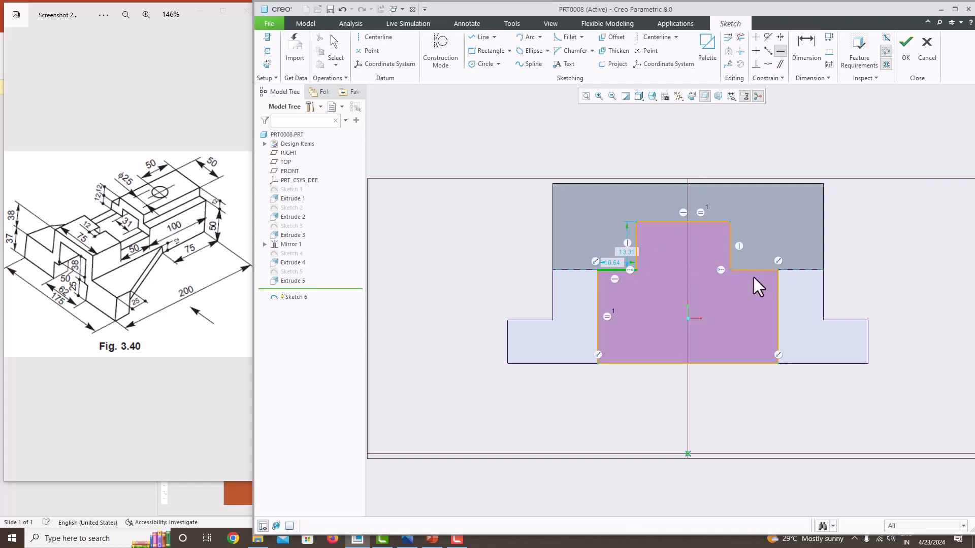
pyautogui.click(751, 270)
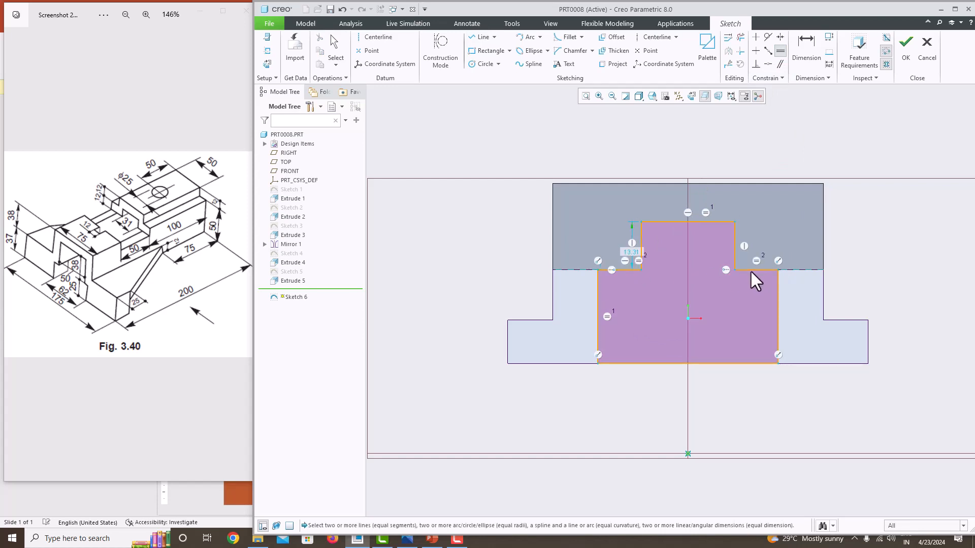
pyautogui.click(628, 254)
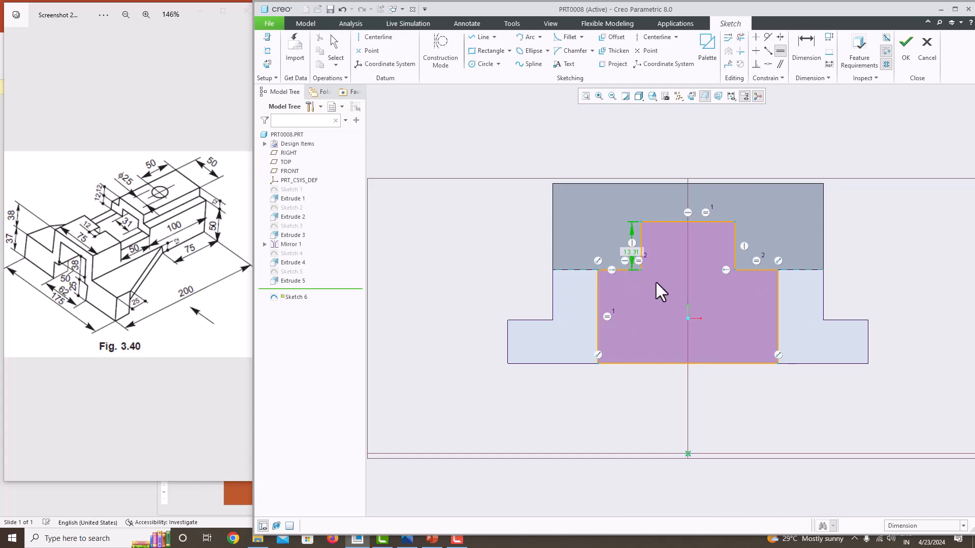
pyautogui.scroll(2, 656, 283)
pyautogui.scroll(-2, 656, 283)
pyautogui.scroll(-2, 655, 282)
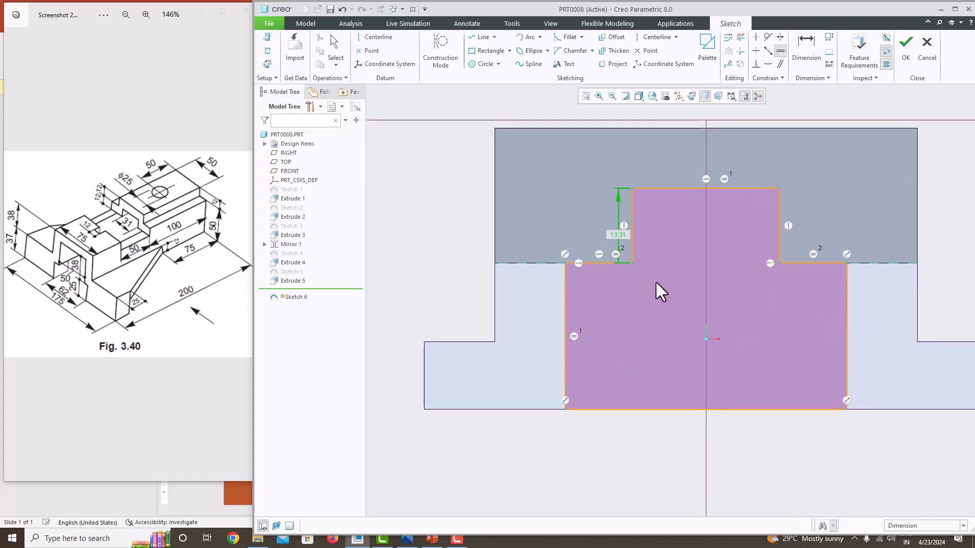
# - Dimension the raised step's upper edge as 31, deleting the conflicting equal-lengths constraint
pyautogui.click(807, 53)
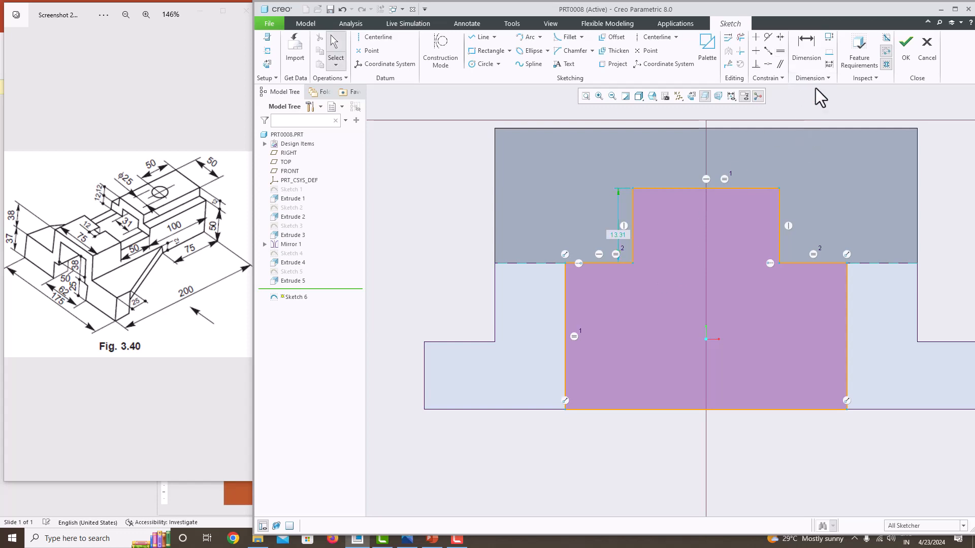
pyautogui.click(731, 188)
pyautogui.middleClick(745, 165)
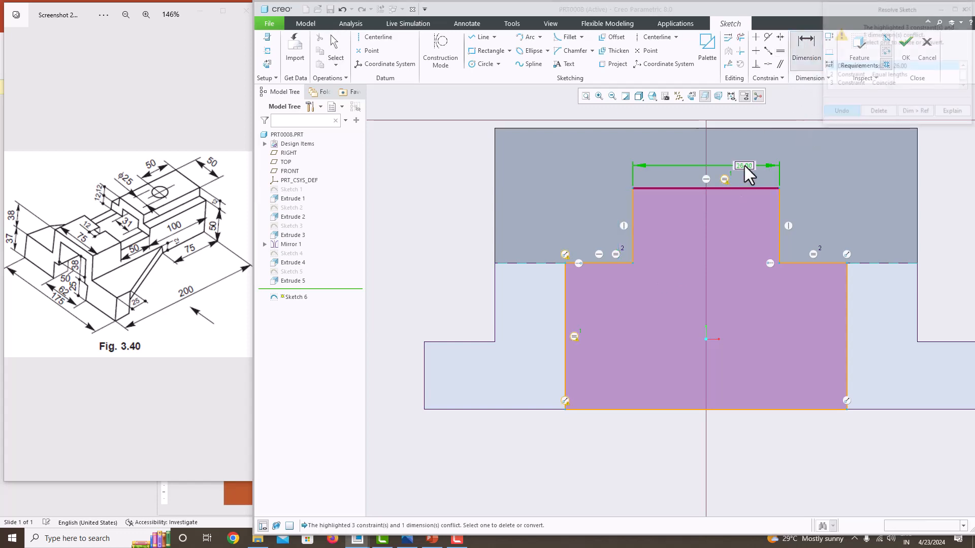
pyautogui.click(880, 76)
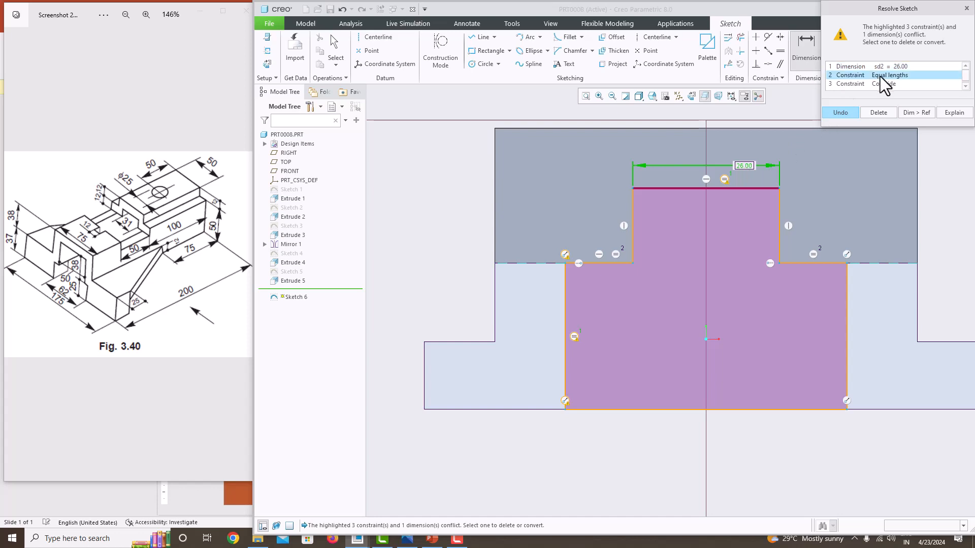
pyautogui.click(878, 112)
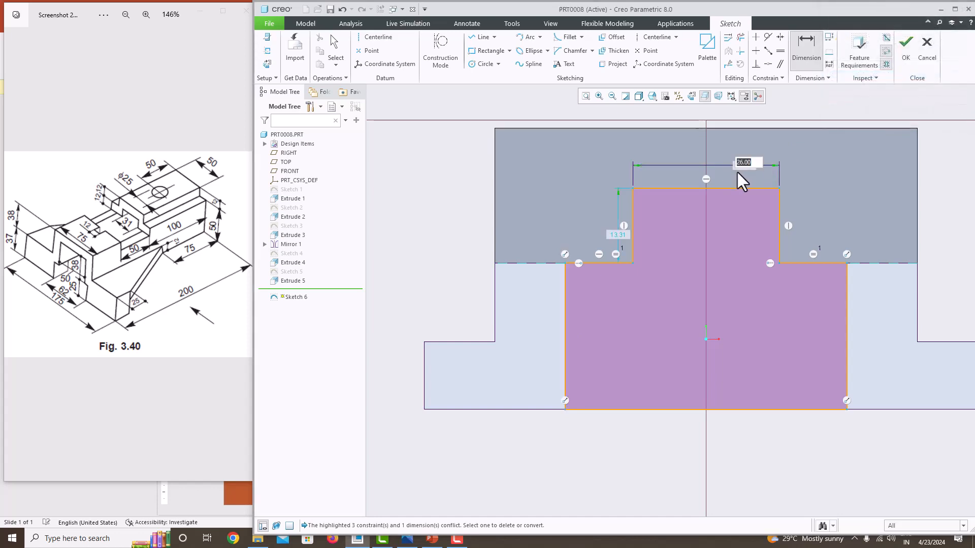
pyautogui.write('31')
pyautogui.press('Return')
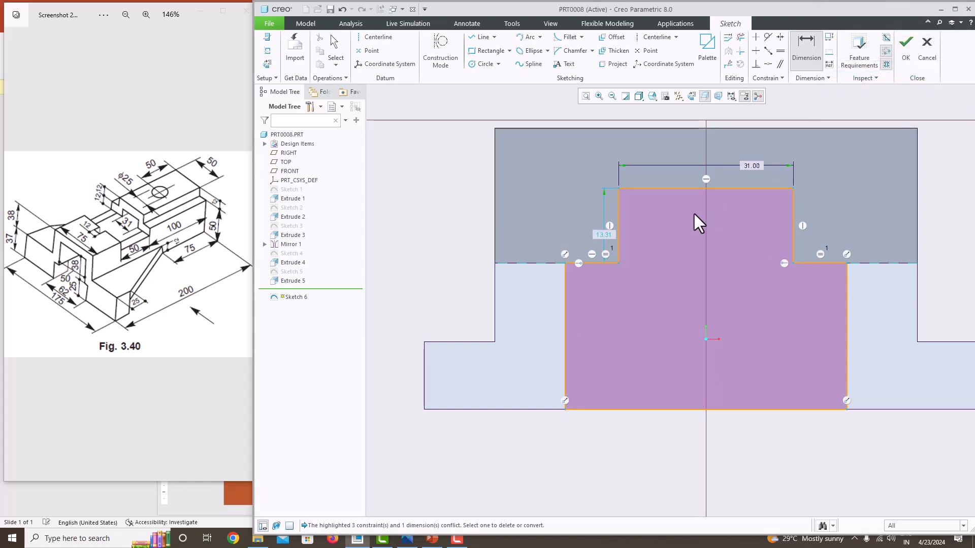
# - Dimension the distance from the block's upper edge to the top of the raised step as 12
pyautogui.click(782, 127)
pyautogui.click(792, 188)
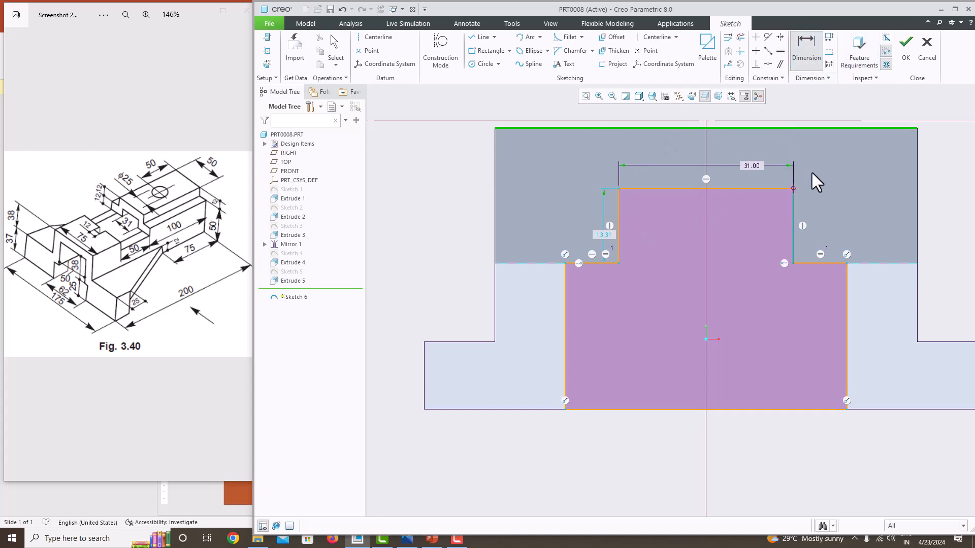
pyautogui.middleClick(811, 173)
pyautogui.write('12')
pyautogui.press('Return')
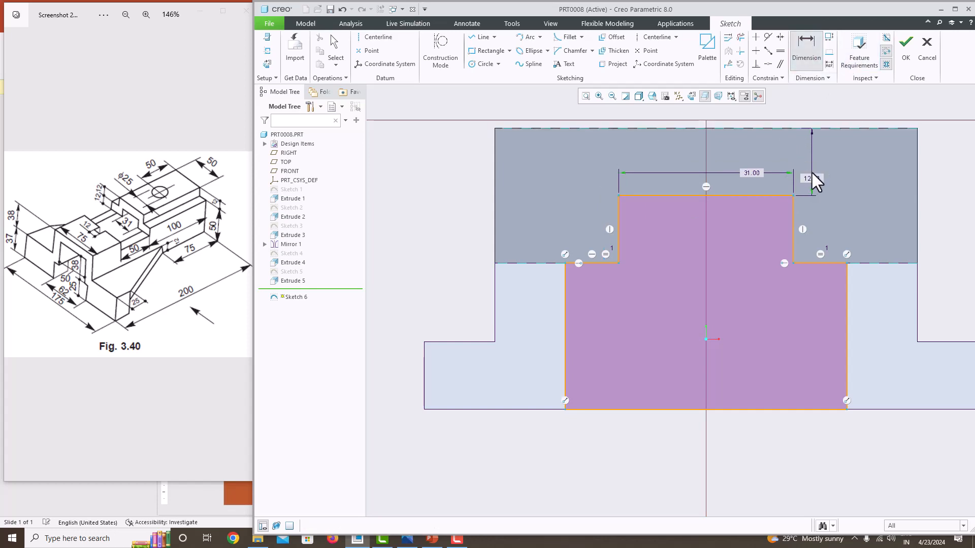
# - Try to dimension the left ledge's length, inspect the conflicting sketch requirements, and undo the addition
pyautogui.click(589, 263)
pyautogui.middleClick(598, 275)
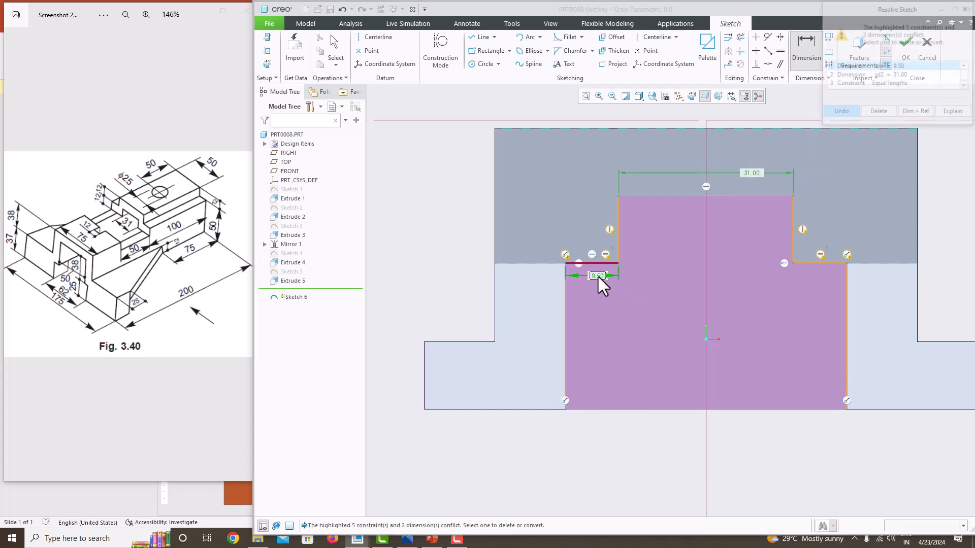
pyautogui.click(897, 84)
pyautogui.click(892, 77)
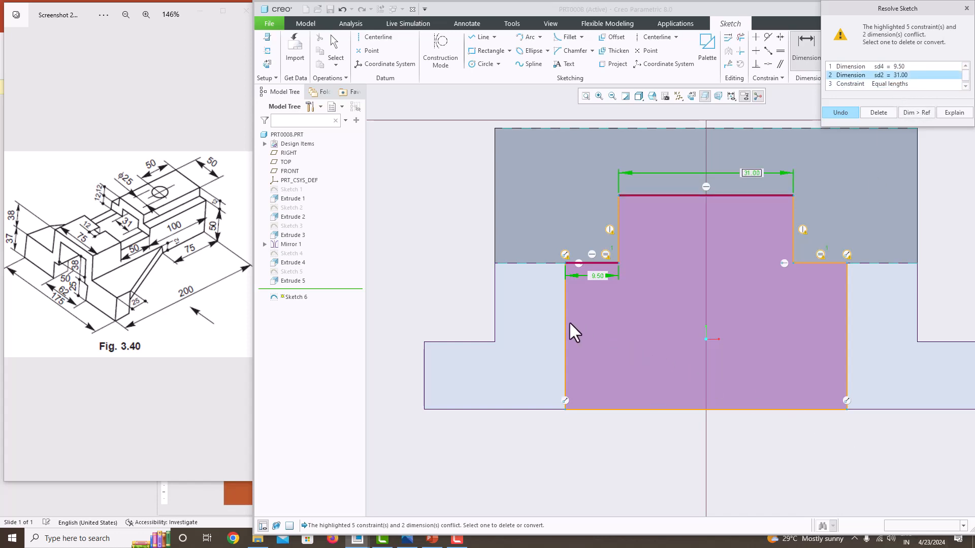
pyautogui.moveTo(572, 330)
pyautogui.mouseDown(button='middle')
pyautogui.moveTo(601, 331)
pyautogui.moveTo(618, 380)
pyautogui.moveTo(596, 355)
pyautogui.moveTo(563, 343)
pyautogui.moveTo(509, 354)
pyautogui.moveTo(525, 367)
pyautogui.moveTo(577, 358)
pyautogui.mouseUp(button='middle')
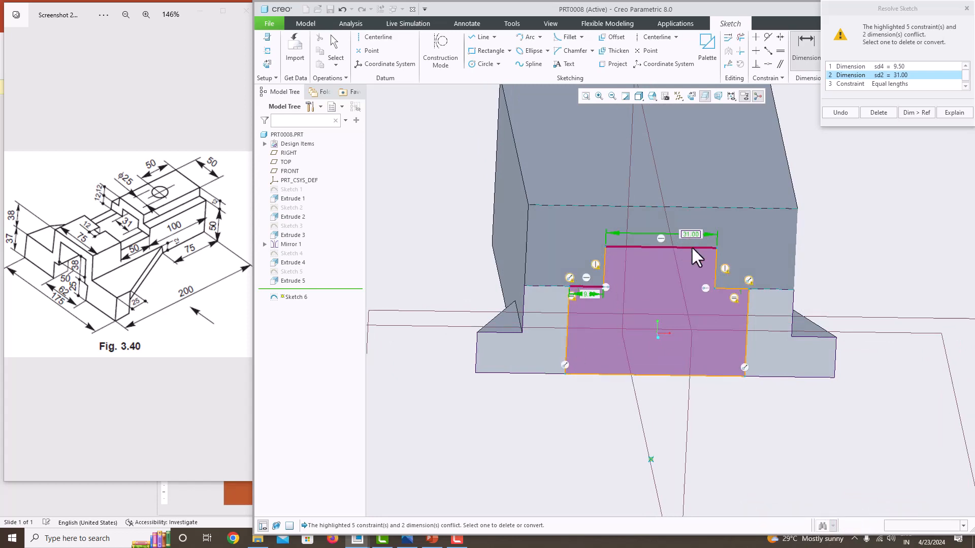
pyautogui.click(840, 112)
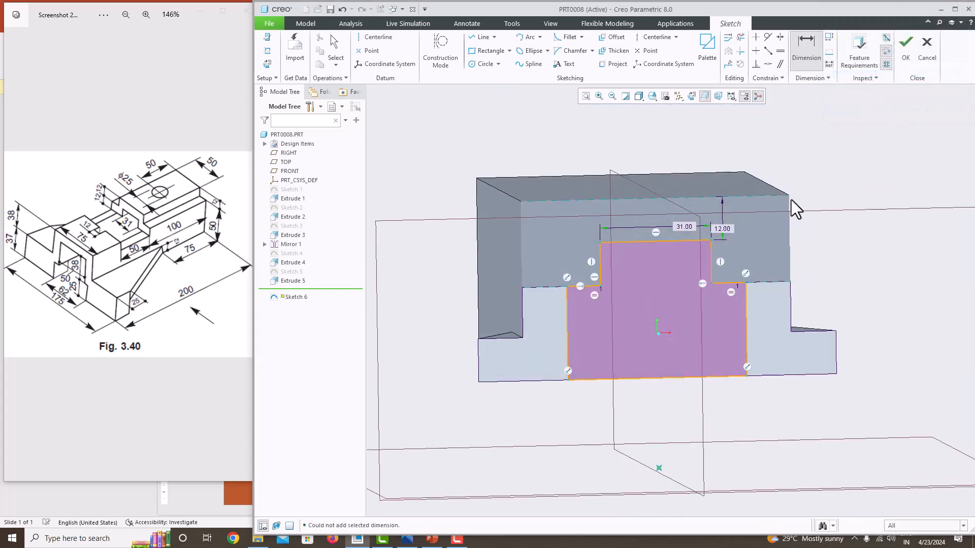
# - Try to add a dimension using the profile's two lower side lines and the right ledge
pyautogui.click(568, 328)
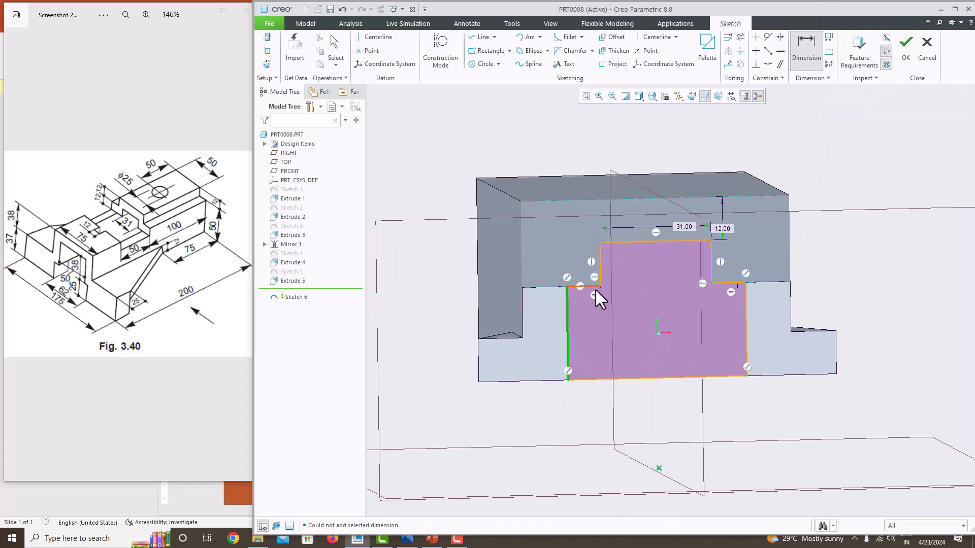
pyautogui.click(744, 311)
pyautogui.click(730, 285)
pyautogui.middleClick(721, 322)
pyautogui.moveTo(721, 322)
pyautogui.mouseDown(button='middle')
pyautogui.moveTo(711, 327)
pyautogui.moveTo(747, 343)
pyautogui.mouseUp(button='middle')
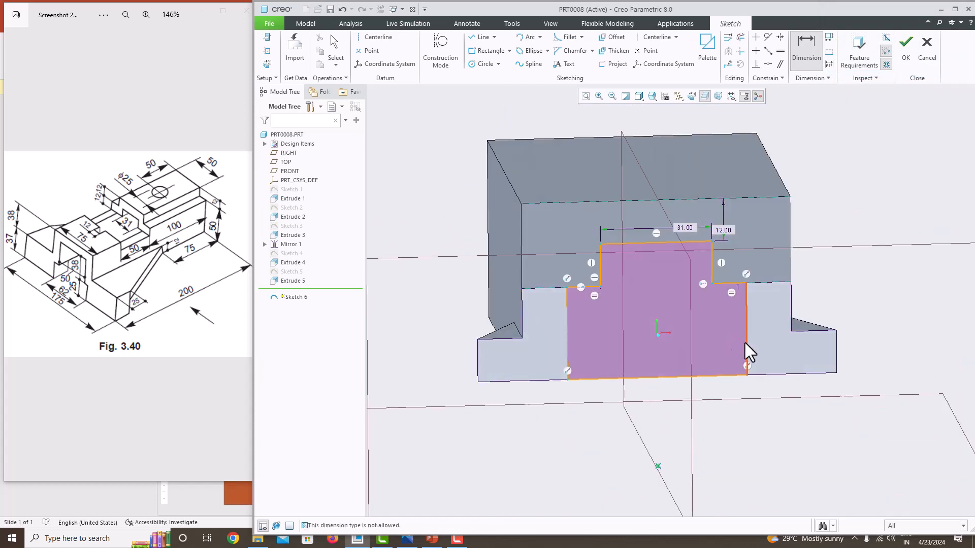
pyautogui.middleClick(745, 343)
# - Try to dimension the vertical side of the raised step in the channel profile
pyautogui.scroll(2, 659, 287)
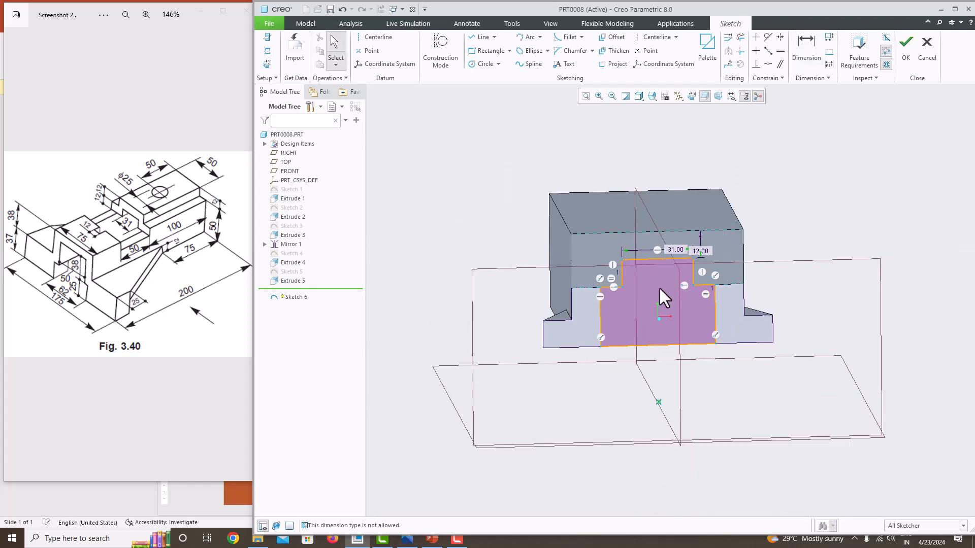
pyautogui.scroll(-5, 604, 282)
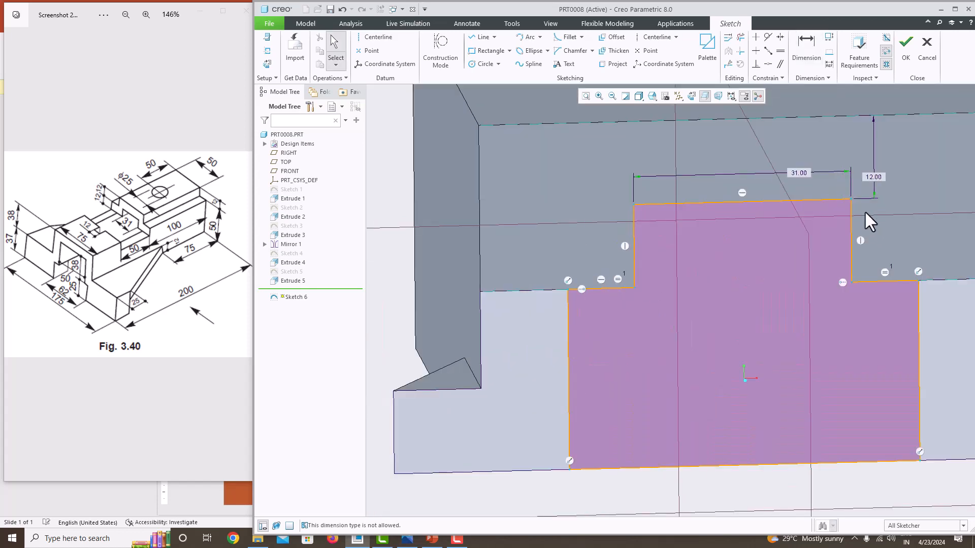
pyautogui.scroll(2, 665, 310)
pyautogui.scroll(-1, 826, 265)
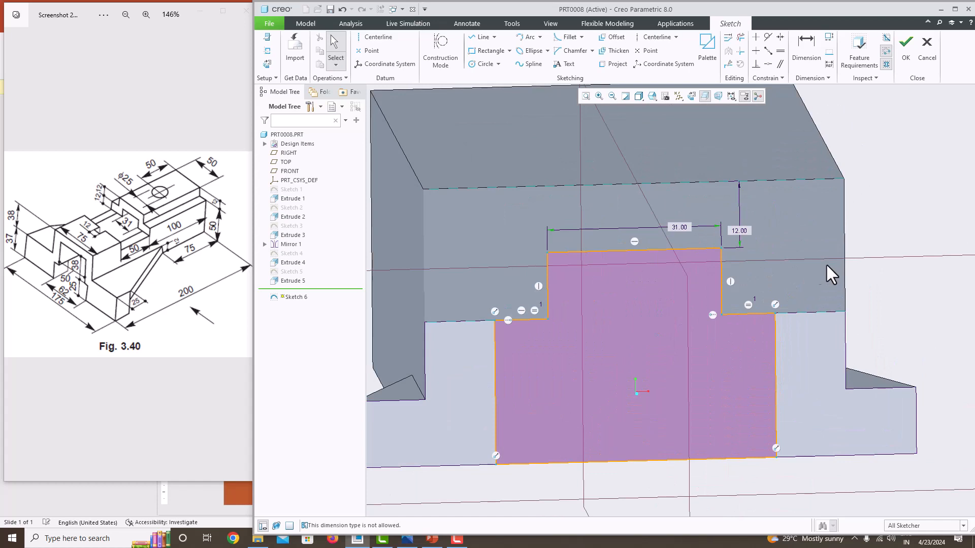
pyautogui.click(721, 267)
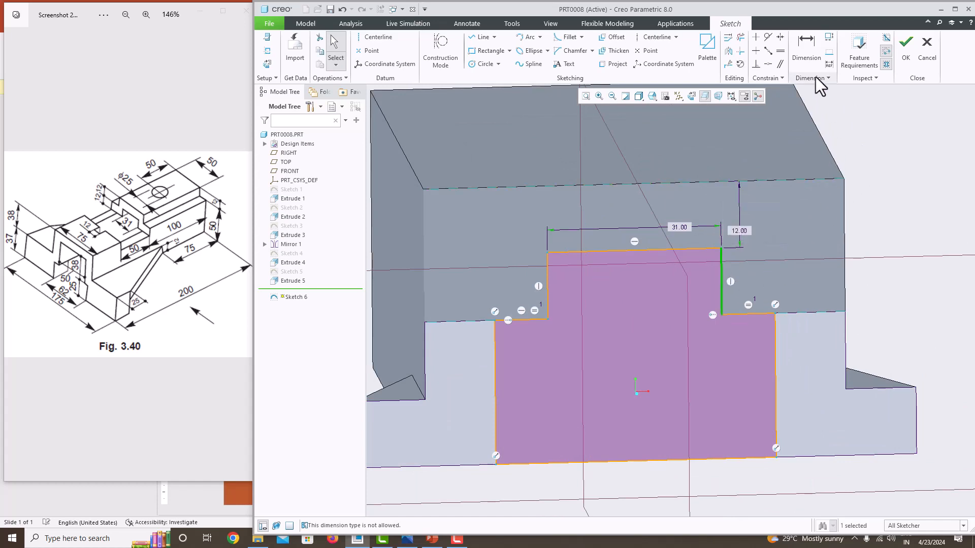
pyautogui.click(807, 54)
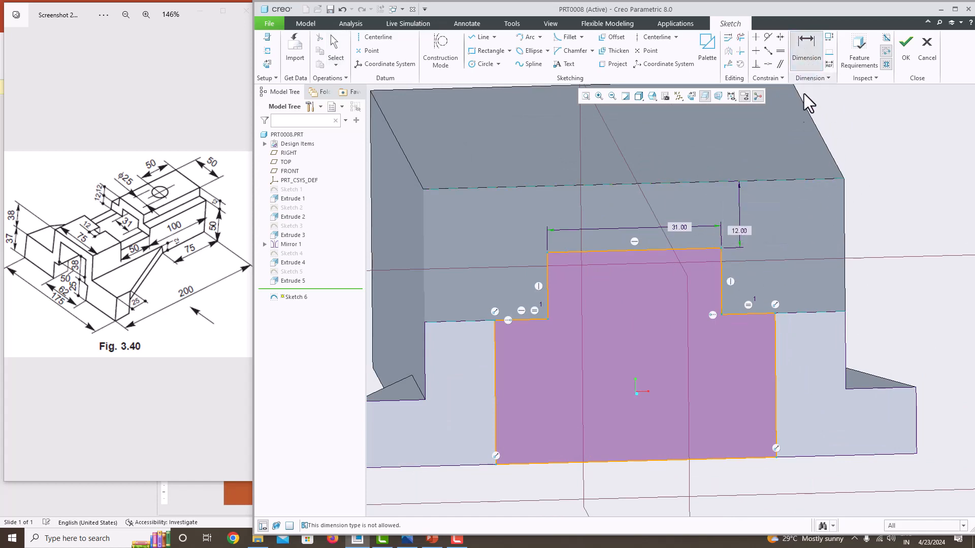
pyautogui.middleClick(754, 263)
pyautogui.click(876, 116)
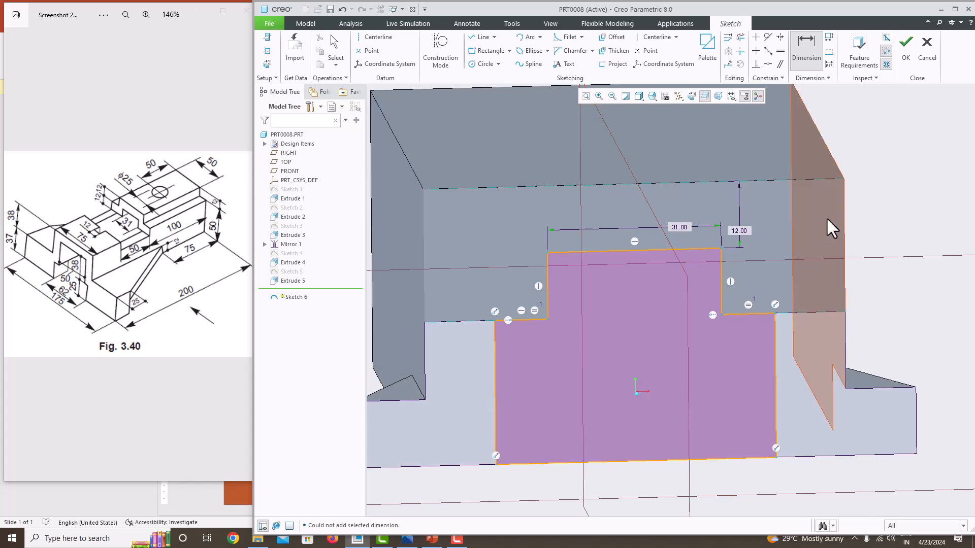
# - Finish the stepped sketch and extrude it as a material-removing cut through the full length of the bar's rear section
pyautogui.click(905, 49)
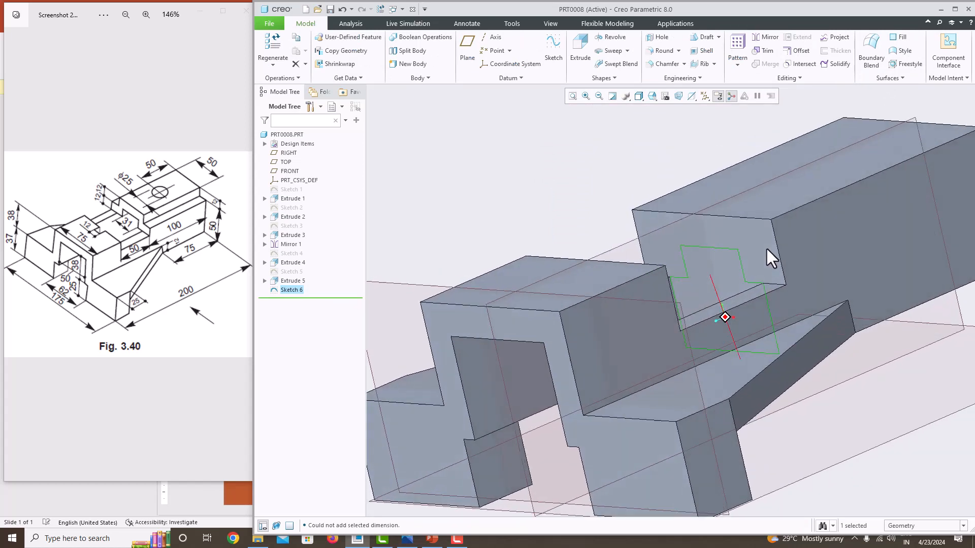
pyautogui.click(579, 51)
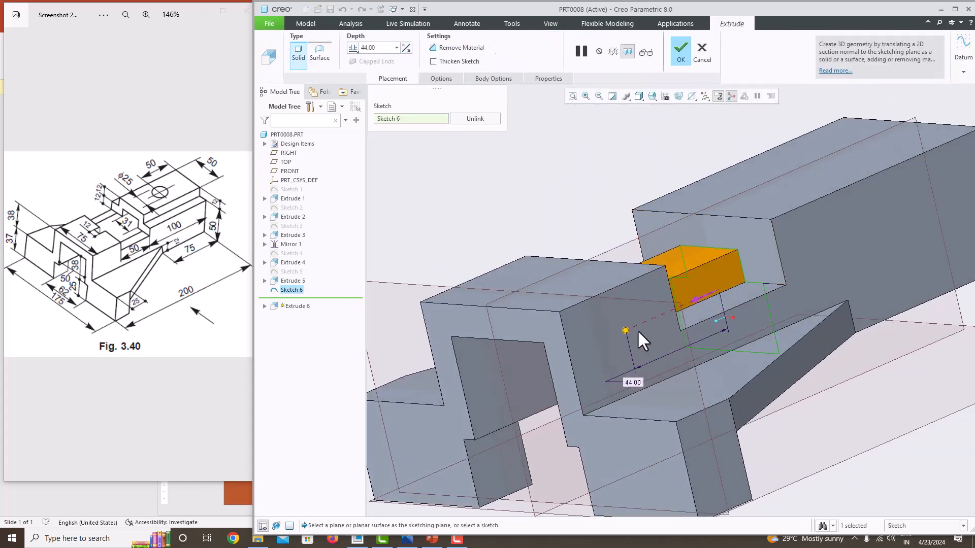
pyautogui.click(693, 300)
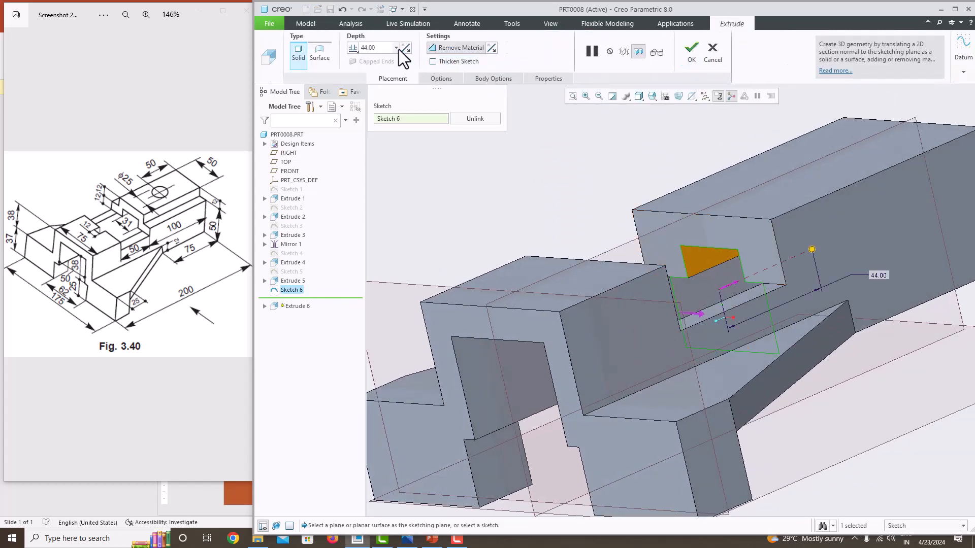
pyautogui.click(352, 48)
pyautogui.click(371, 81)
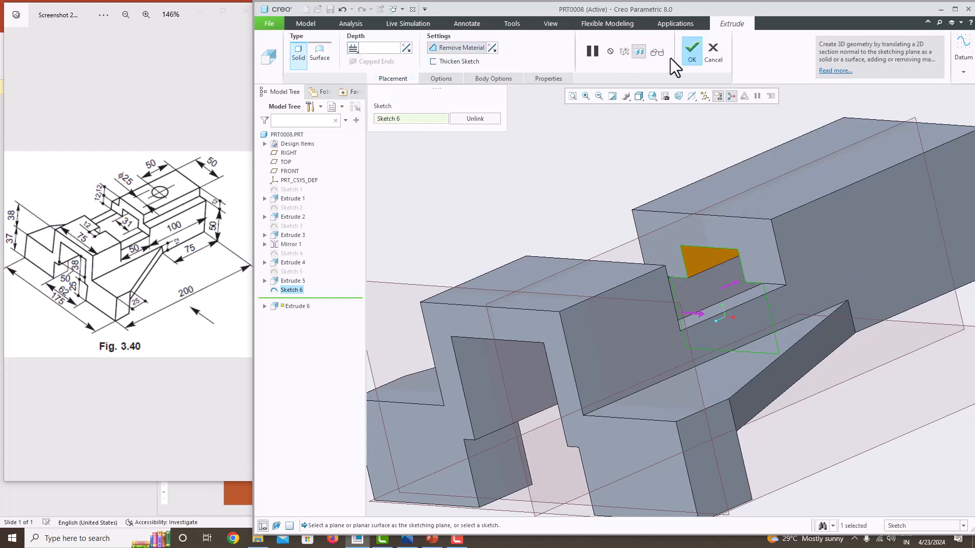
pyautogui.click(692, 51)
# - Start a sketch on the bar's top face and orient the view square to the sketch plane
pyautogui.scroll(-3, 559, 240)
pyautogui.moveTo(559, 240)
pyautogui.mouseDown(button='middle')
pyautogui.moveTo(598, 265)
pyautogui.moveTo(678, 239)
pyautogui.moveTo(501, 337)
pyautogui.moveTo(539, 365)
pyautogui.moveTo(561, 344)
pyautogui.moveTo(615, 327)
pyautogui.mouseUp(button='middle')
pyautogui.click(813, 190)
pyautogui.scroll(-3, 657, 262)
pyautogui.scroll(1, 657, 262)
pyautogui.scroll(-3, 657, 262)
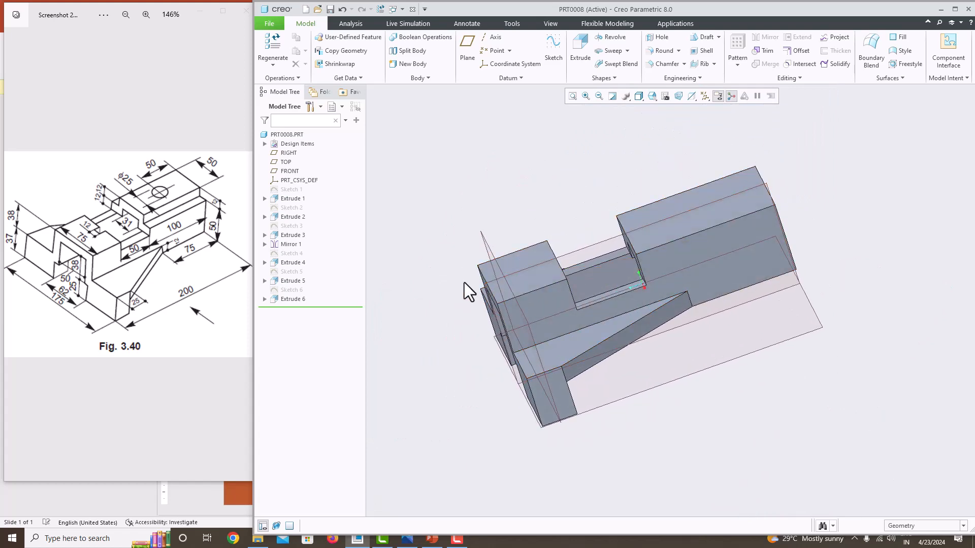
pyautogui.moveTo(464, 282); pyautogui.dragTo(597, 321, button='middle')
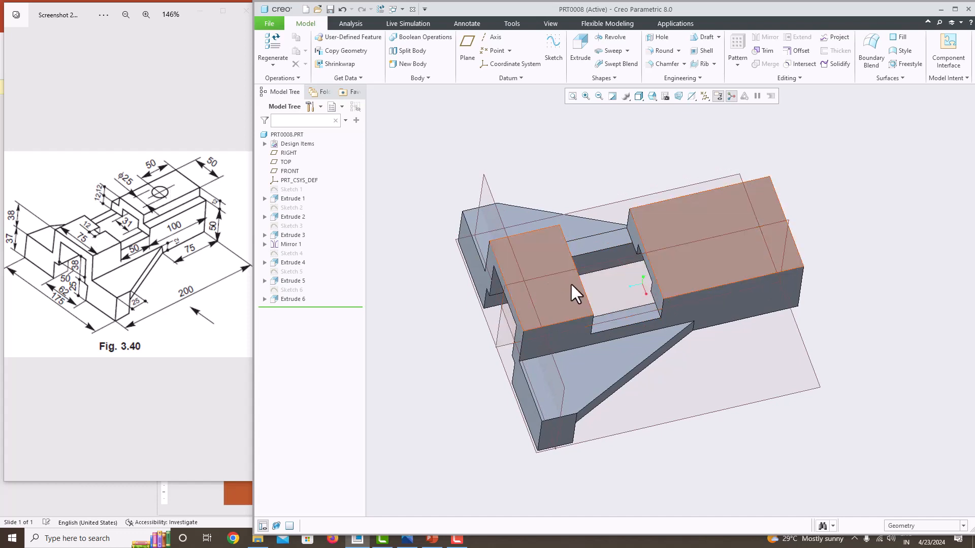
pyautogui.moveTo(571, 282); pyautogui.dragTo(640, 280, button='middle')
pyautogui.click(704, 261)
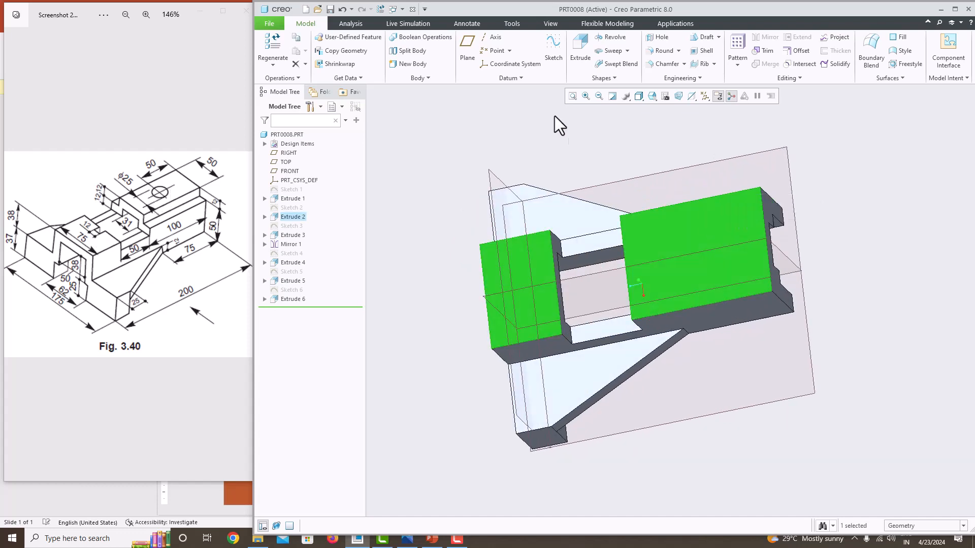
pyautogui.click(555, 53)
pyautogui.click(691, 96)
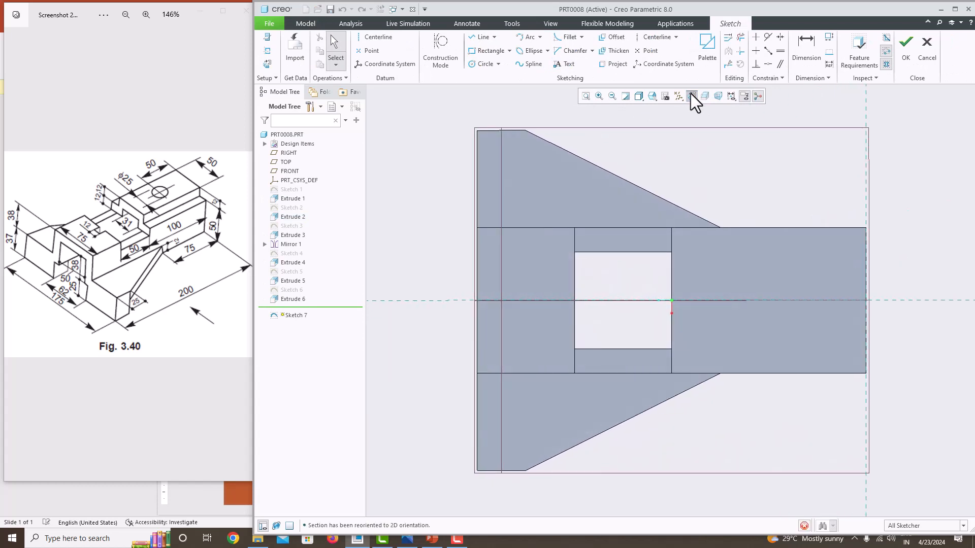
# - Sketch a circle on the bar's midline with diameter 25 and its centre 50 from the bar's rear end
pyautogui.click(486, 64)
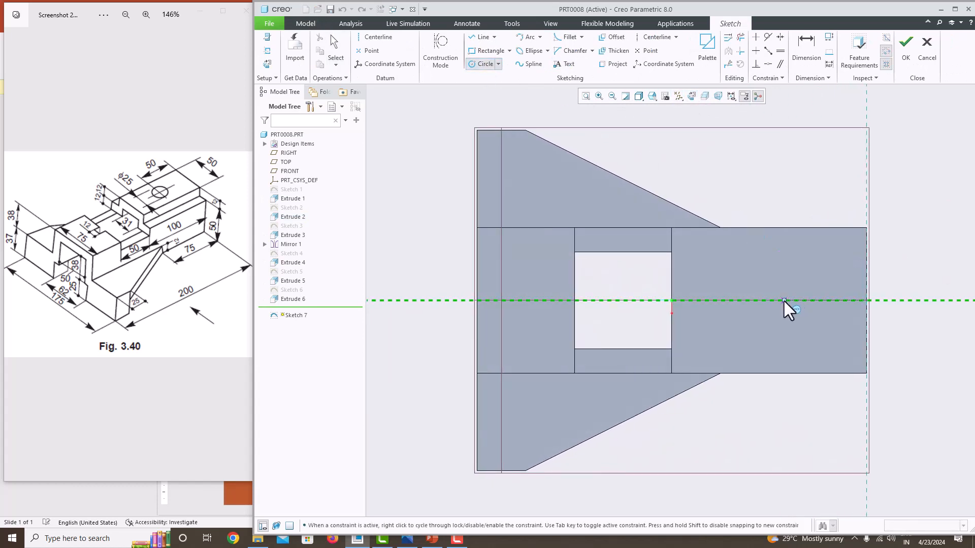
pyautogui.click(762, 285)
pyautogui.middleClick(737, 275)
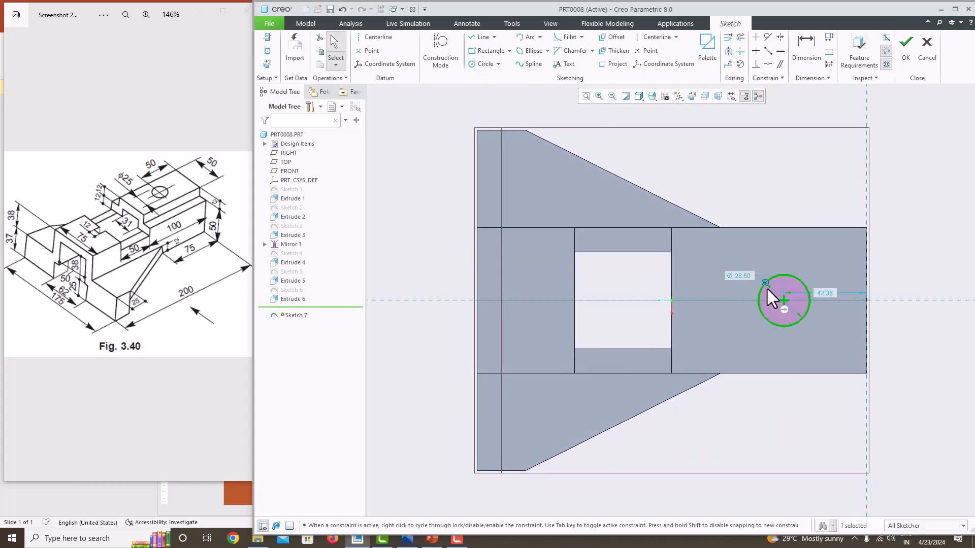
pyautogui.doubleClick(740, 276)
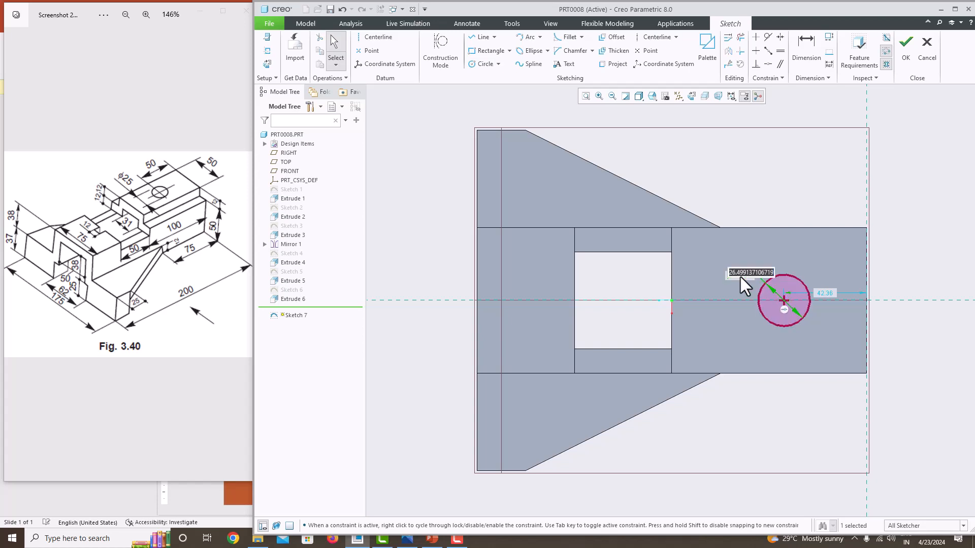
pyautogui.write('25')
pyautogui.press('Return')
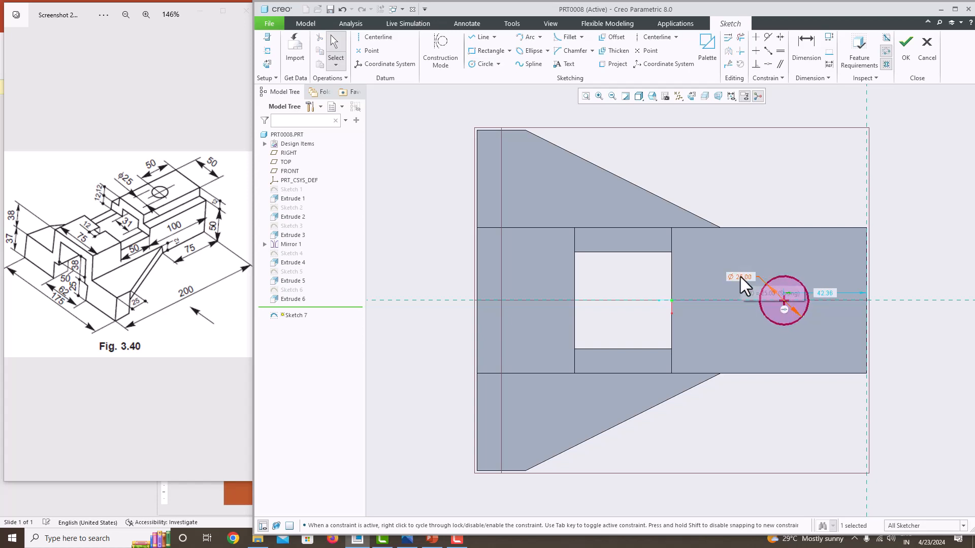
pyautogui.doubleClick(824, 293)
pyautogui.write('50')
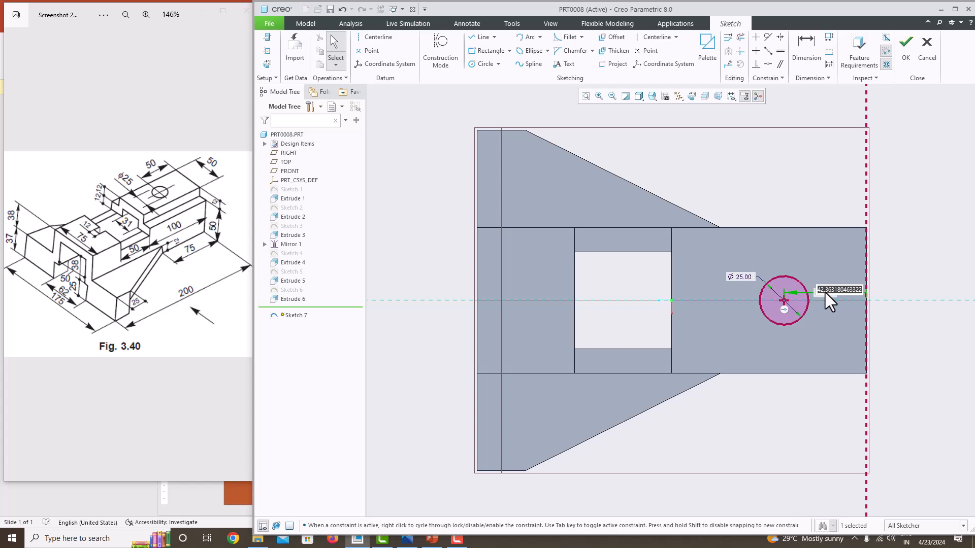
pyautogui.press('Return')
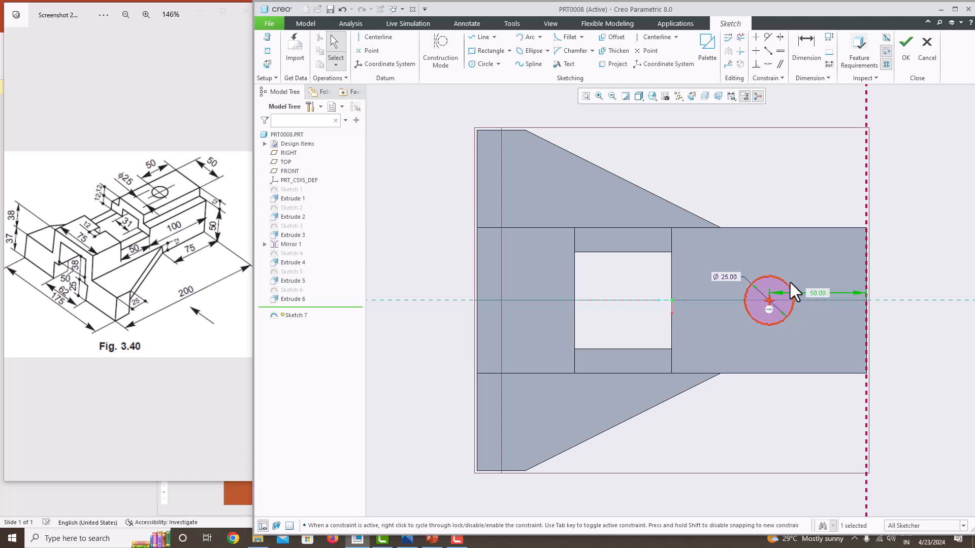
# - Add a horizontal centerline along the middle of the bar, abandoning the started rectangle
pyautogui.click(479, 51)
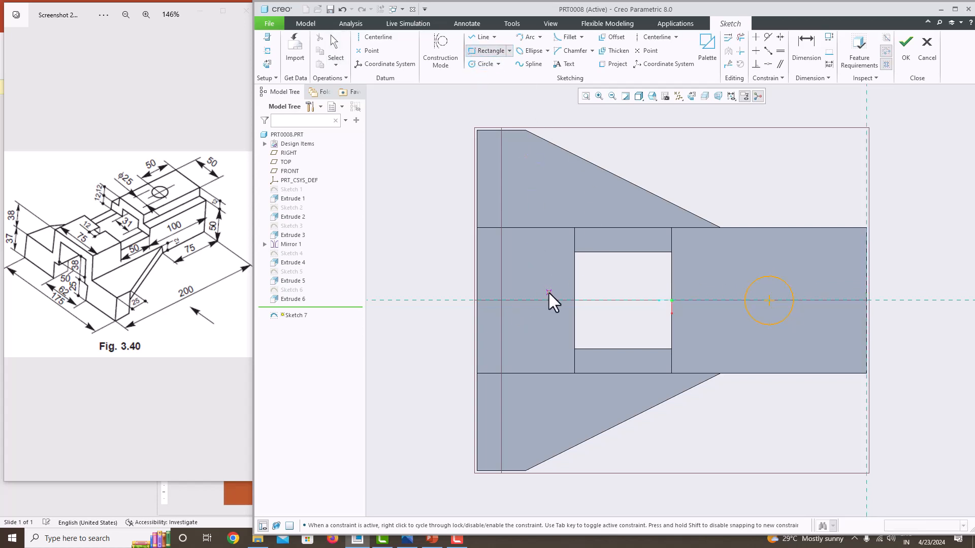
pyautogui.scroll(3, 554, 294)
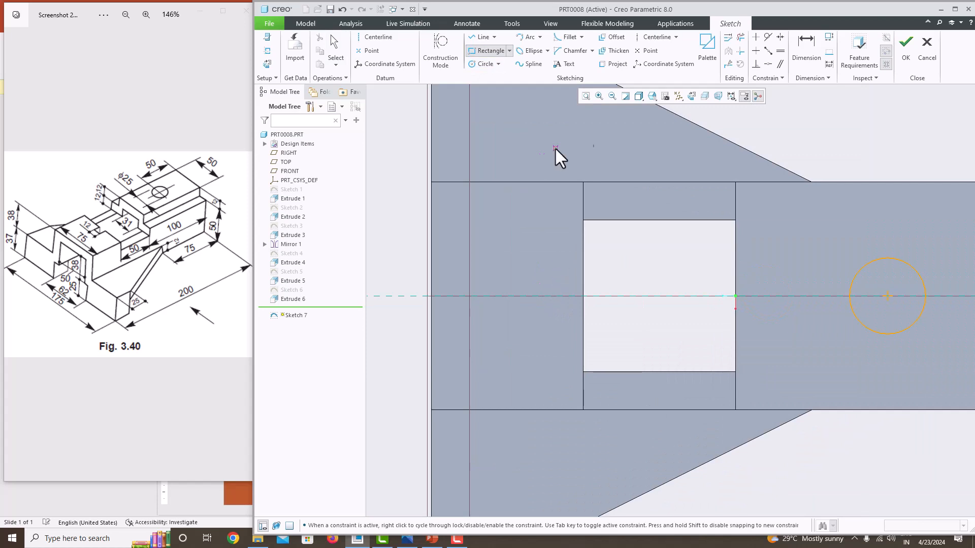
pyautogui.click(658, 37)
pyautogui.click(551, 297)
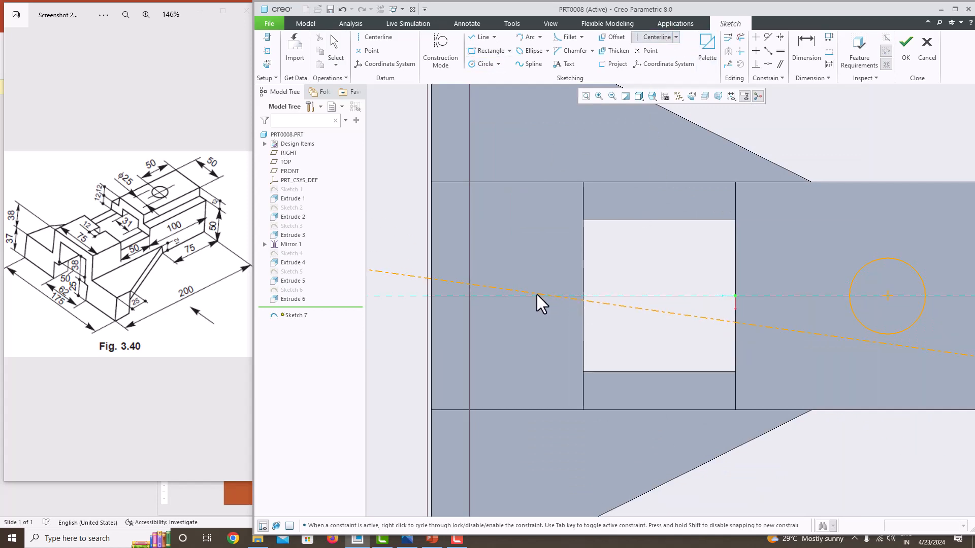
pyautogui.click(535, 297)
pyautogui.middleClick(534, 294)
# - Sketch a rectangle about 11.7 by 11.4, symmetric about the centerline, with one side on the front block's edge at the notch
pyautogui.click(489, 49)
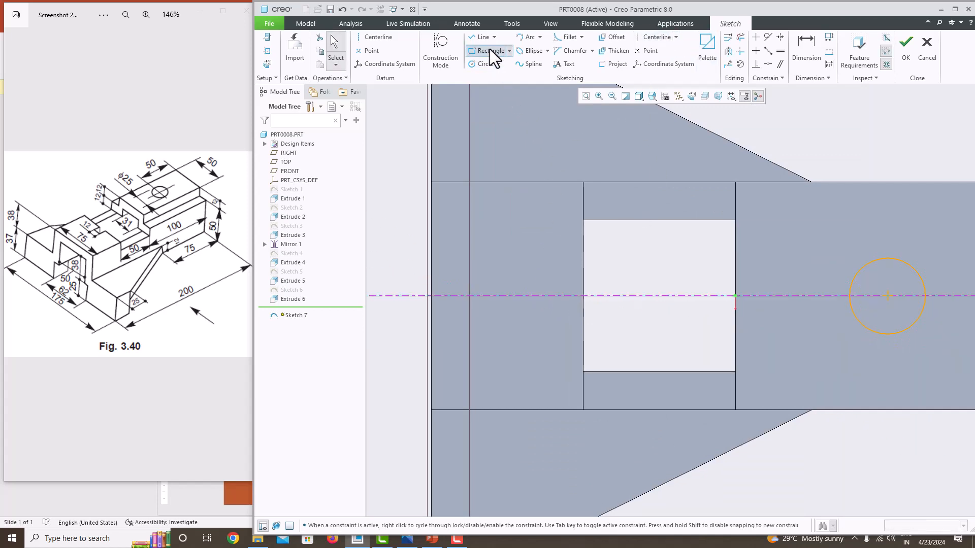
pyautogui.click(548, 278)
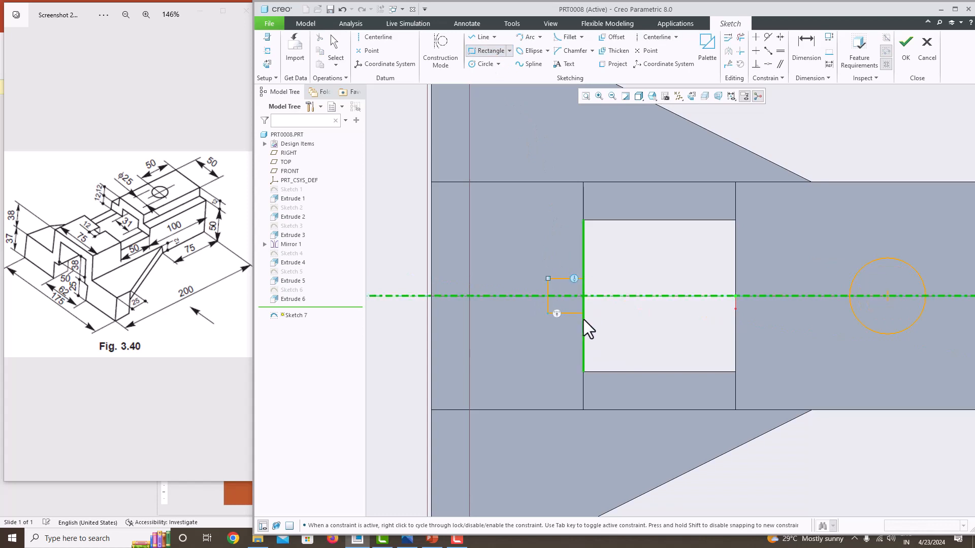
pyautogui.click(583, 316)
pyautogui.middleClick(609, 305)
# - Set both the height and the width of the small rectangle to 12
pyautogui.scroll(3, 571, 304)
pyautogui.doubleClick(616, 289)
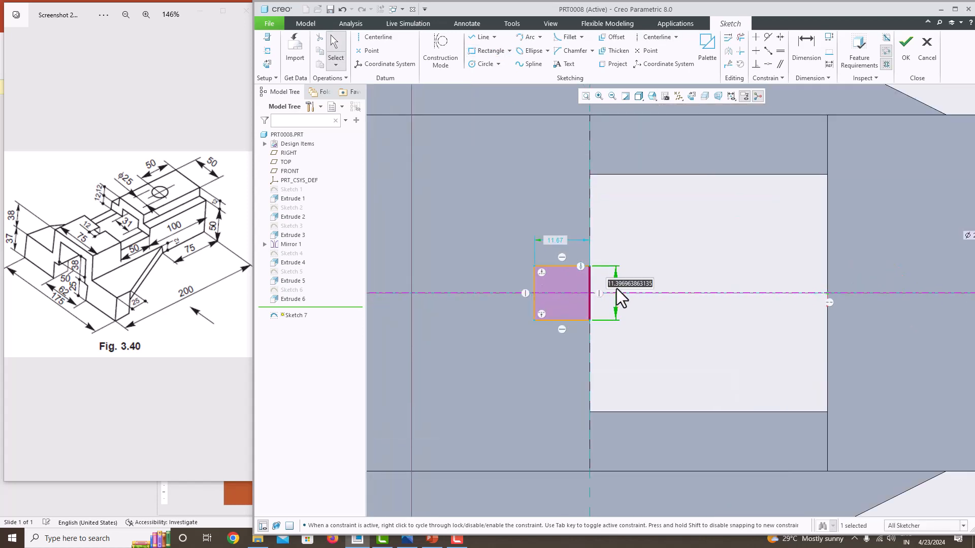
pyautogui.write('12')
pyautogui.press('Return')
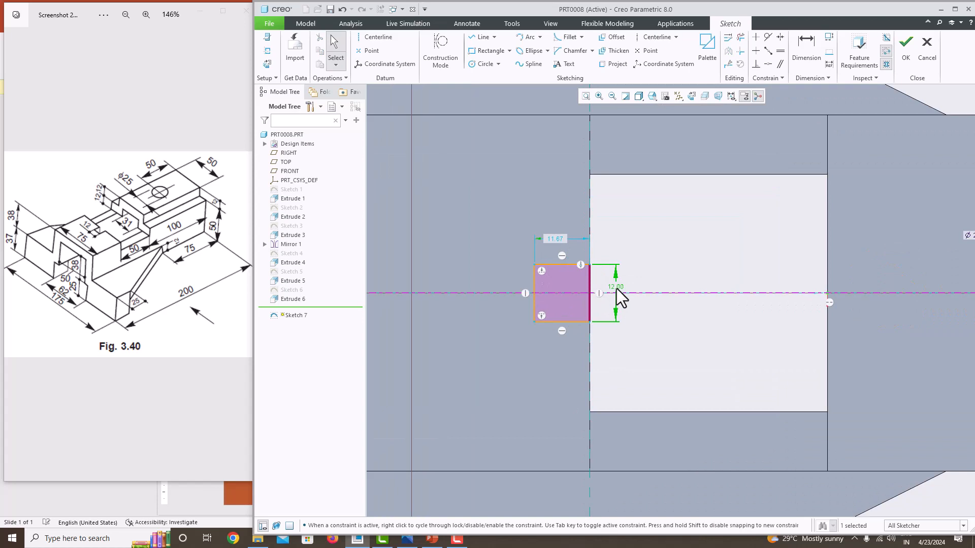
pyautogui.doubleClick(554, 239)
pyautogui.write('12')
pyautogui.press('Return')
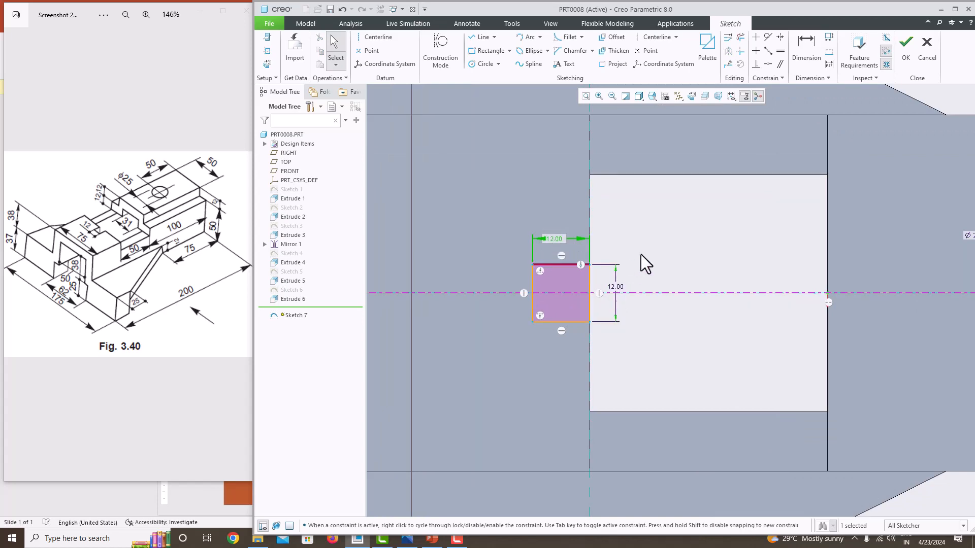
# - Finish the sketch and extrude the circle and square as a cut downward through the top walls of the part
pyautogui.click(905, 44)
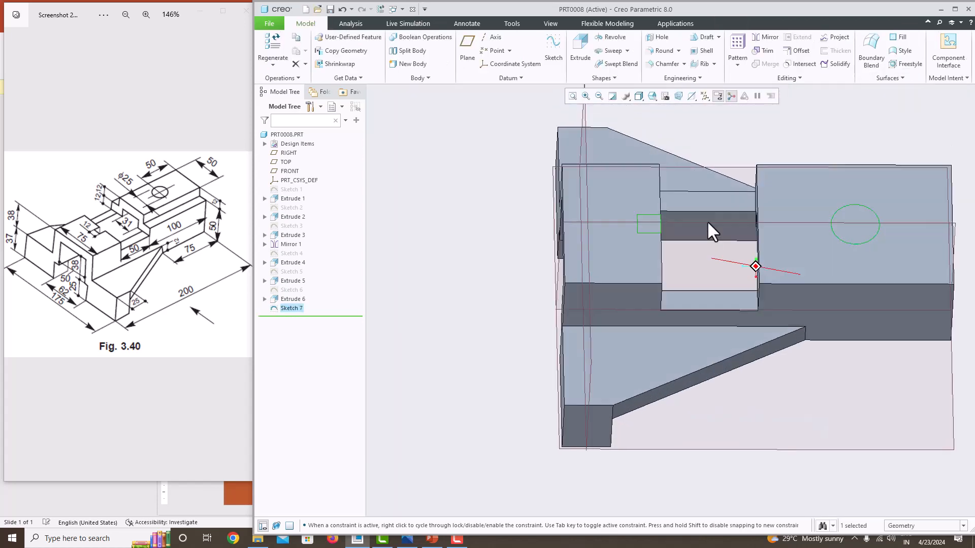
pyautogui.click(579, 48)
pyautogui.click(739, 188)
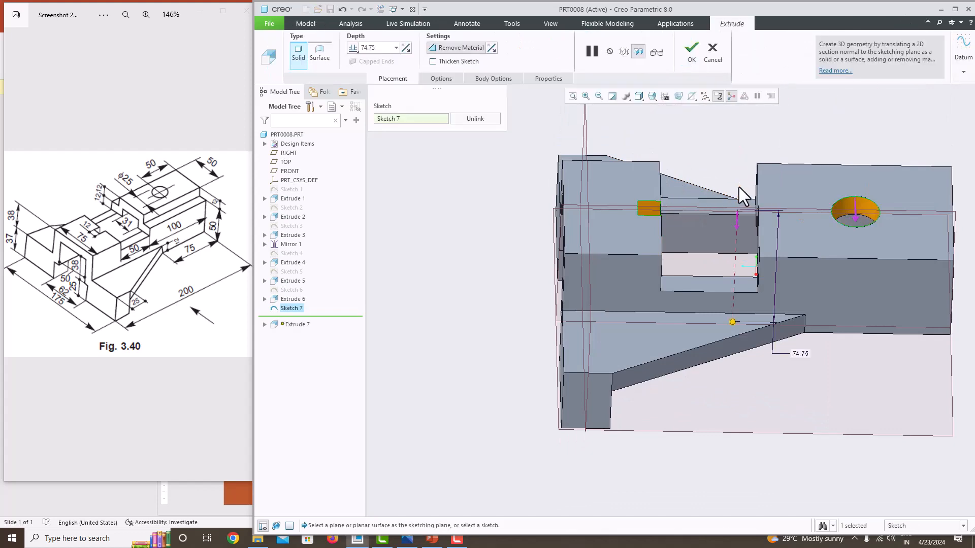
pyautogui.moveTo(738, 187)
pyautogui.mouseDown(button='middle')
pyautogui.moveTo(724, 222)
pyautogui.moveTo(742, 216)
pyautogui.moveTo(513, 135)
pyautogui.moveTo(617, 189)
pyautogui.moveTo(554, 199)
pyautogui.mouseUp(button='middle')
pyautogui.click(352, 48)
pyautogui.click(384, 93)
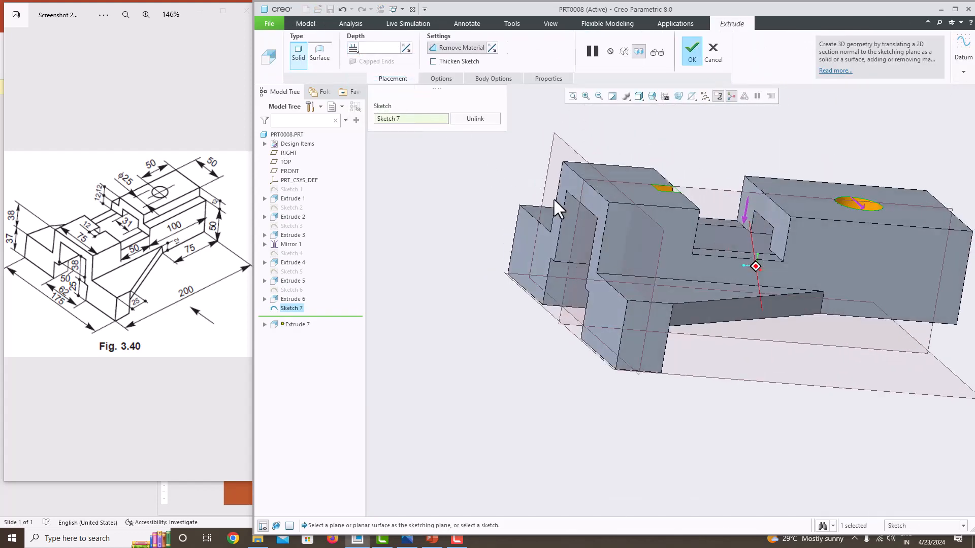
pyautogui.middleClick(686, 141)
pyautogui.moveTo(686, 141); pyautogui.dragTo(673, 199, button='middle')
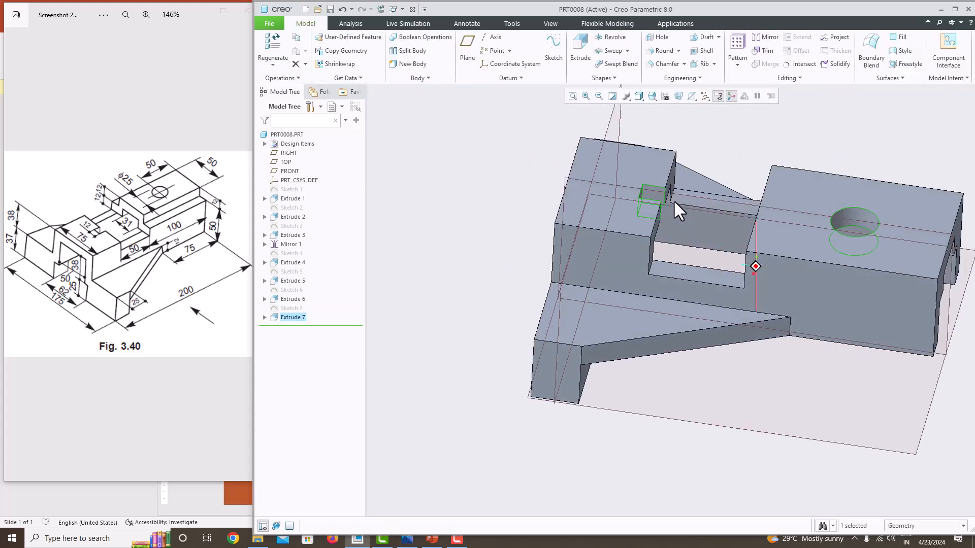
pyautogui.scroll(3, 458, 336)
pyautogui.moveTo(457, 336); pyautogui.dragTo(544, 369, button='middle')
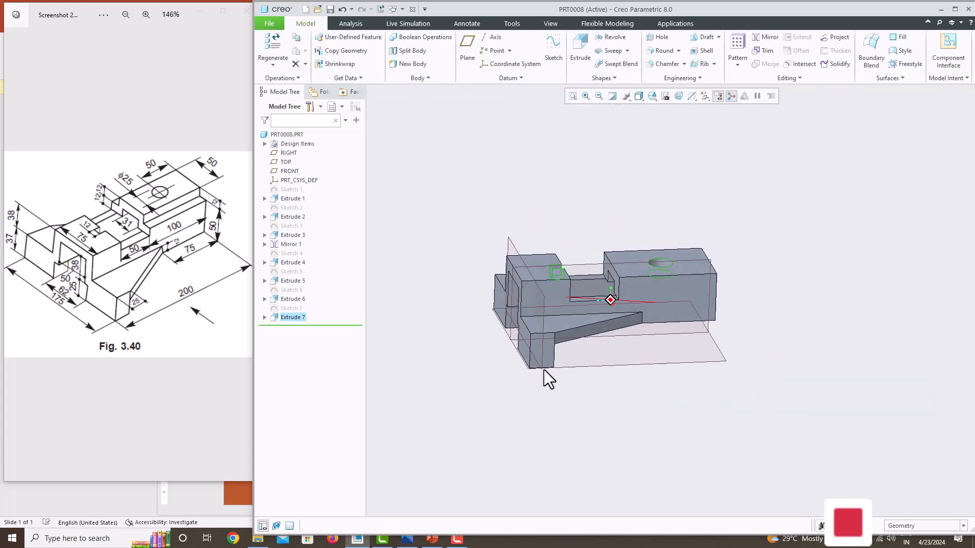
pyautogui.moveTo(613, 358); pyautogui.dragTo(590, 365, button='middle')
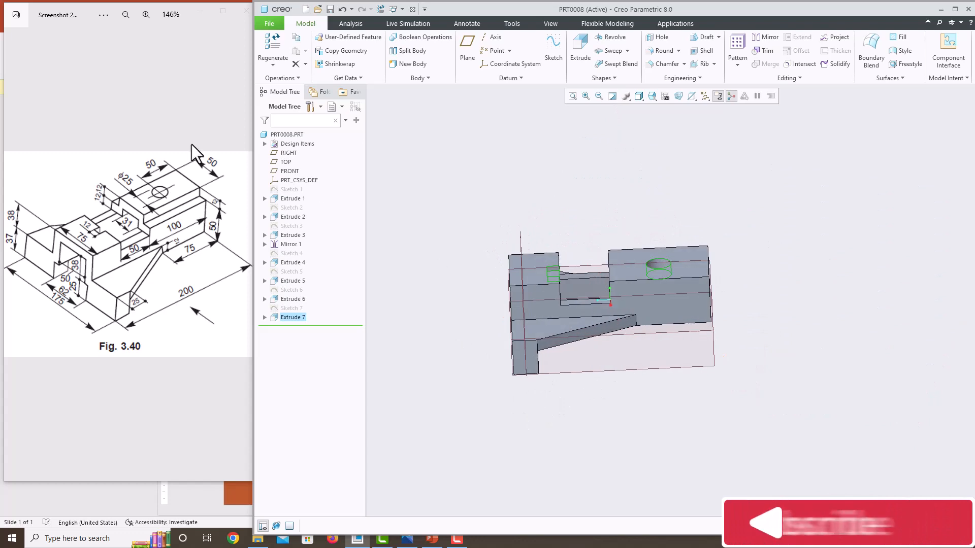
pyautogui.moveTo(683, 282); pyautogui.dragTo(689, 316, button='middle')
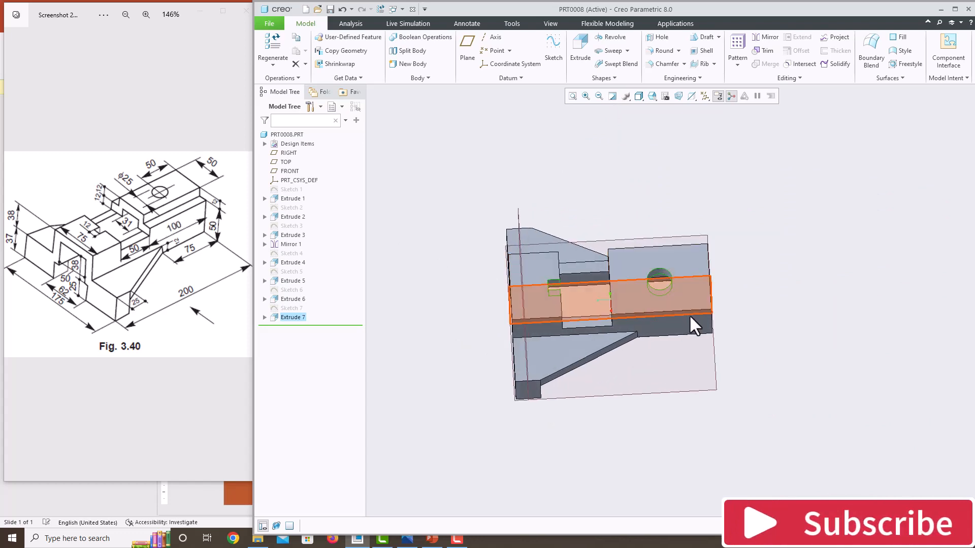
# - Start a new sketch on the top face of the block with the hole, oriented square to the sketch plane
pyautogui.click(690, 290)
pyautogui.click(553, 51)
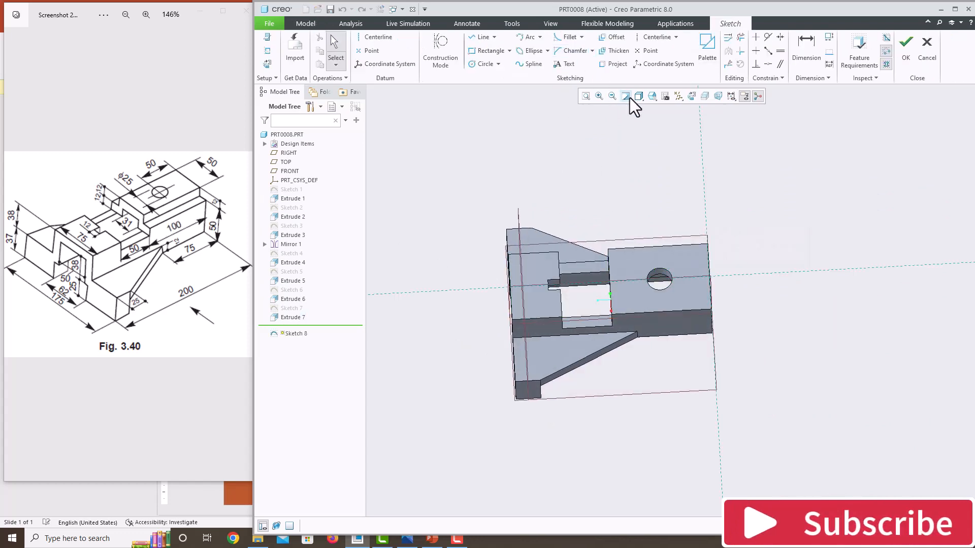
pyautogui.click(626, 96)
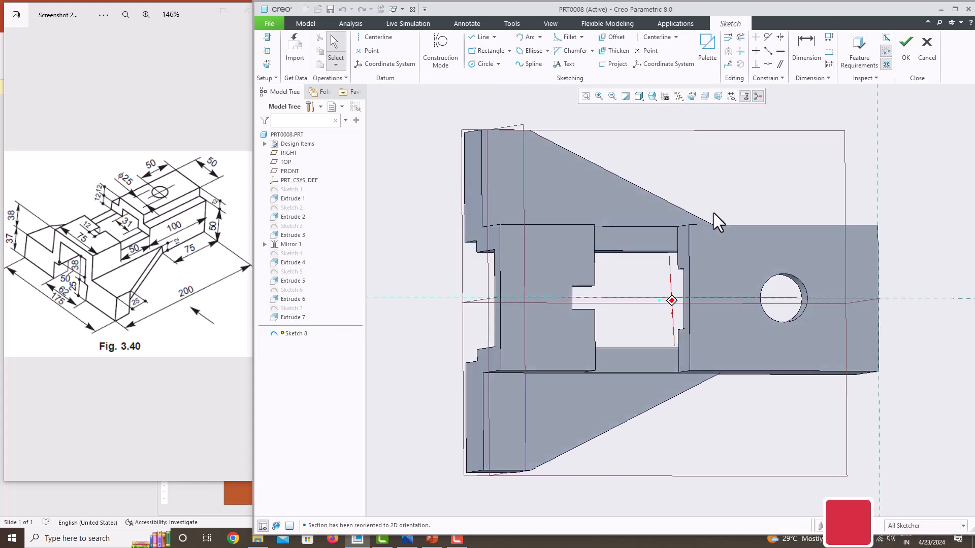
pyautogui.moveTo(714, 214)
pyautogui.mouseDown(button='middle')
pyautogui.moveTo(760, 209)
pyautogui.moveTo(727, 208)
pyautogui.moveTo(720, 134)
pyautogui.mouseUp(button='middle')
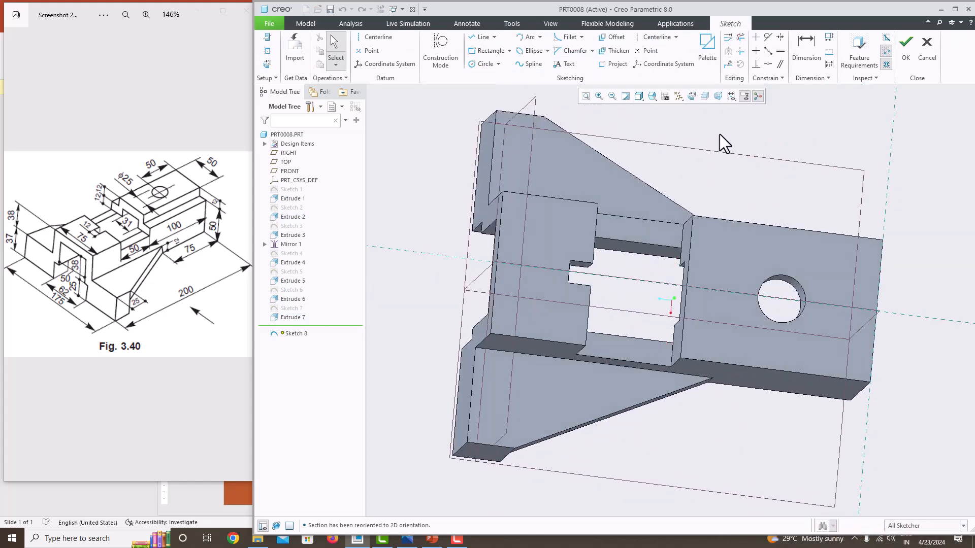
pyautogui.click(681, 96)
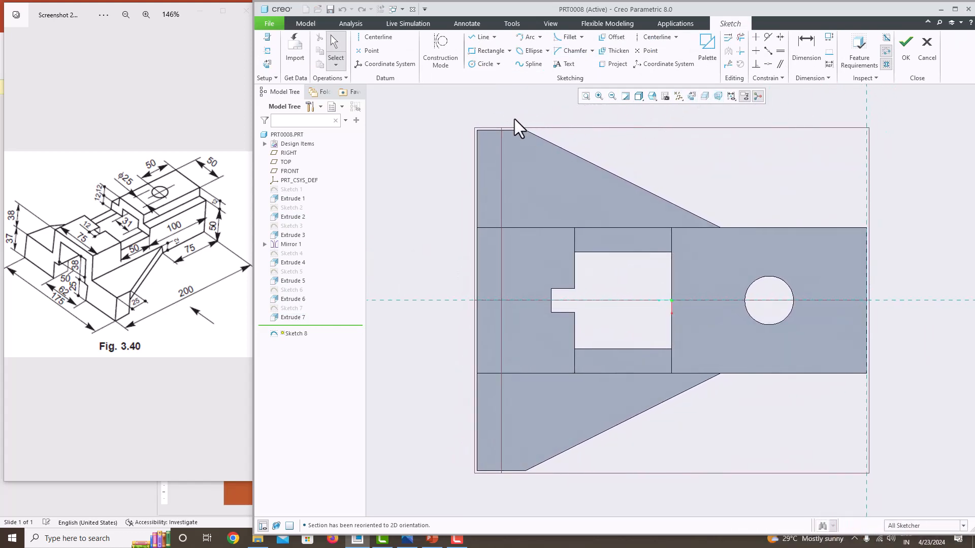
# - Sketch a narrow rectangle along one long edge of the block with the hole, spanning its full length
pyautogui.click(489, 51)
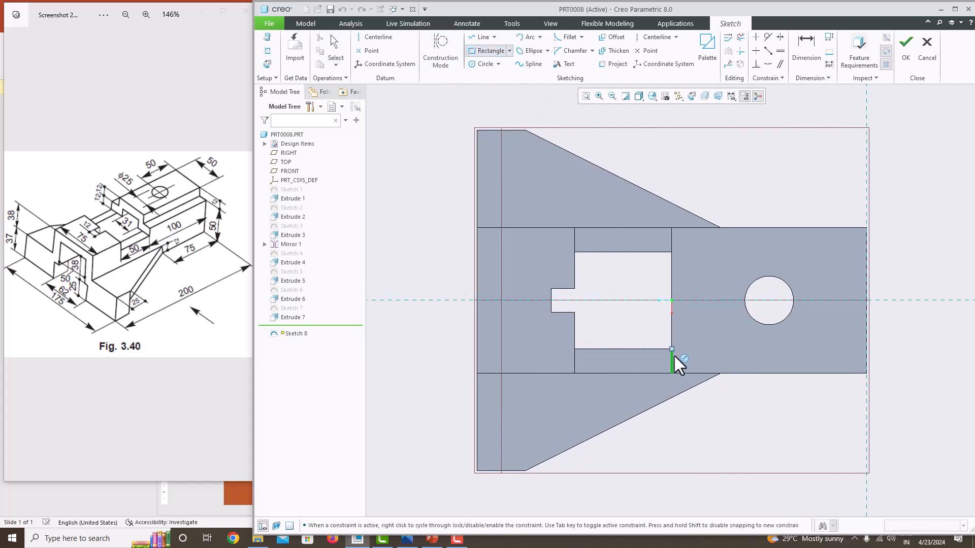
pyautogui.scroll(3, 683, 360)
pyautogui.scroll(-4, 720, 358)
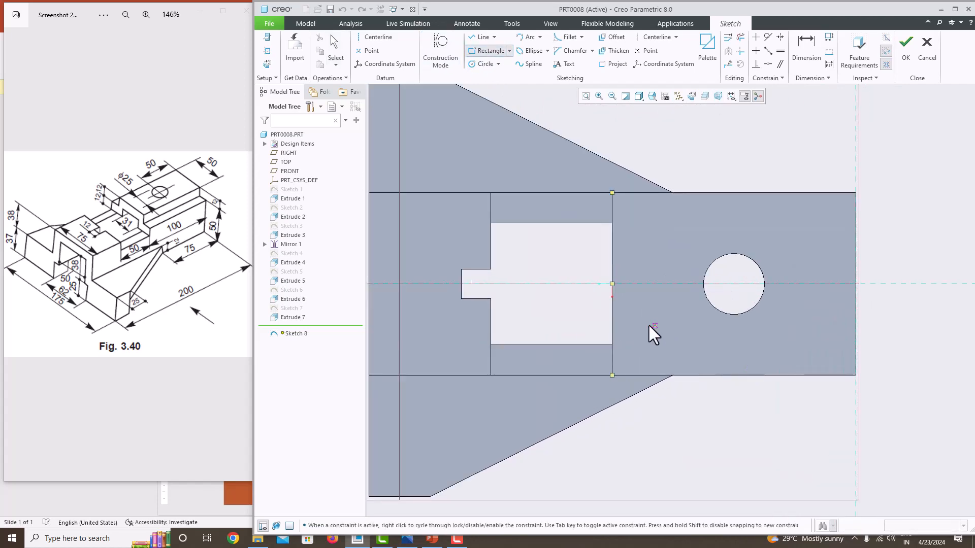
pyautogui.scroll(2, 620, 339)
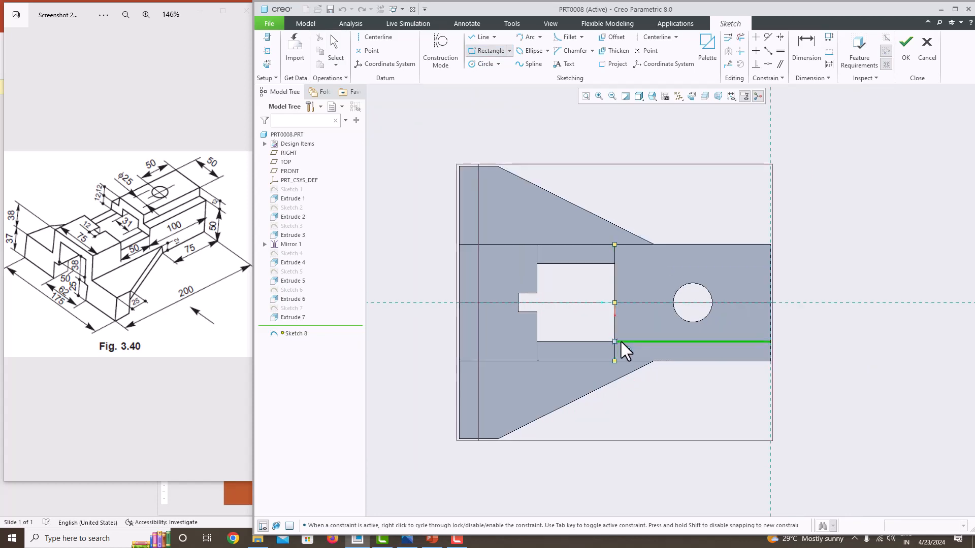
pyautogui.scroll(-3, 618, 335)
pyautogui.click(615, 331)
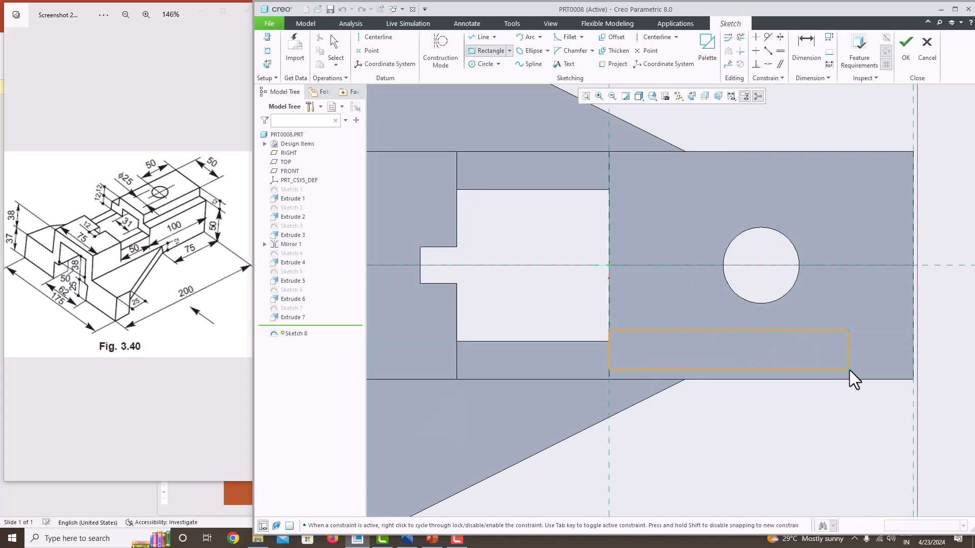
pyautogui.click(912, 380)
pyautogui.middleClick(858, 343)
pyautogui.scroll(3, 614, 339)
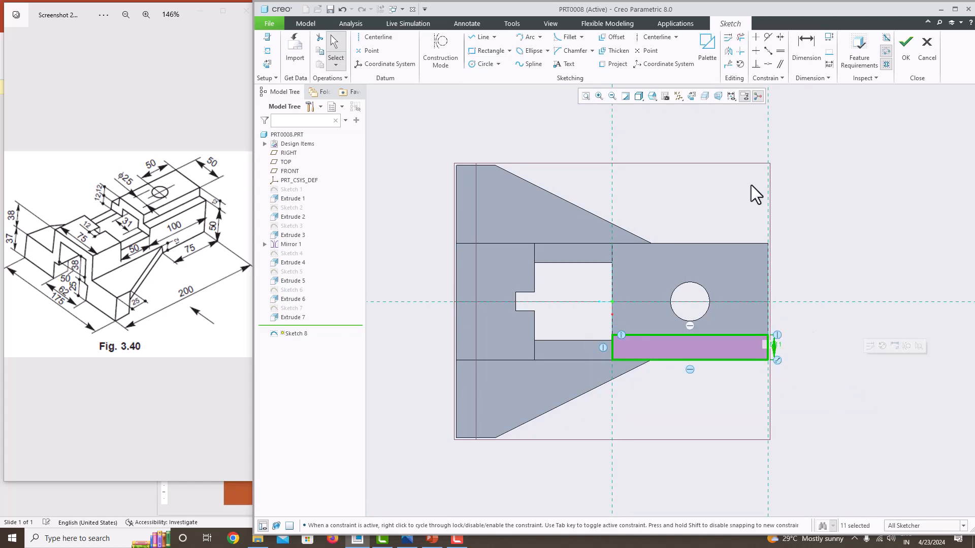
# - Mirror the rectangle about the horizontal centerline and set the distance between the two rectangles' inner edges to 50
pyautogui.click(728, 51)
pyautogui.click(747, 302)
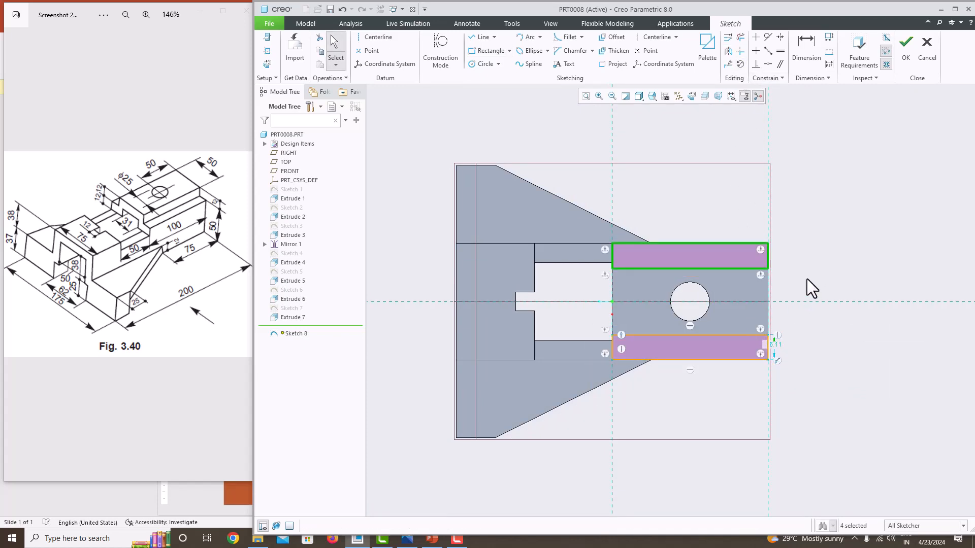
pyautogui.click(809, 55)
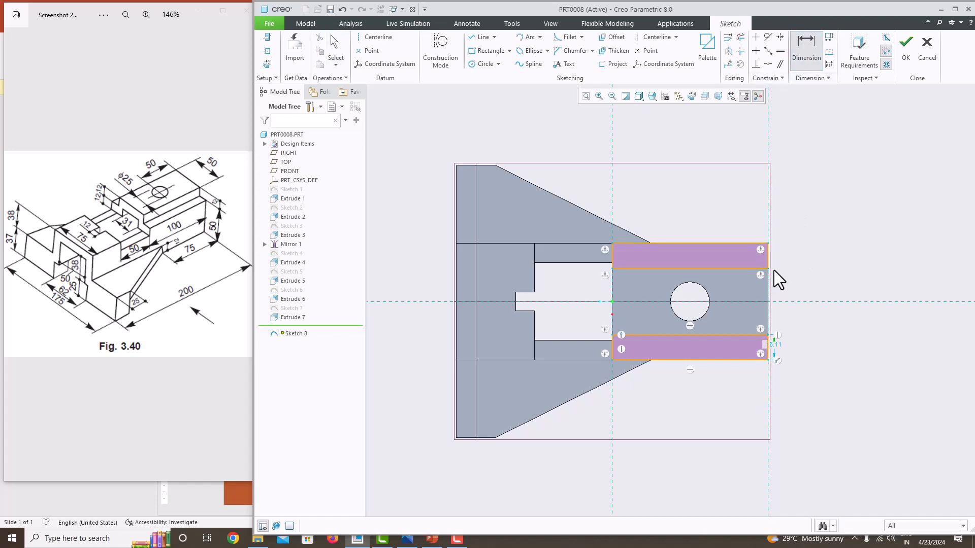
pyautogui.click(768, 336)
pyautogui.middleClick(784, 317)
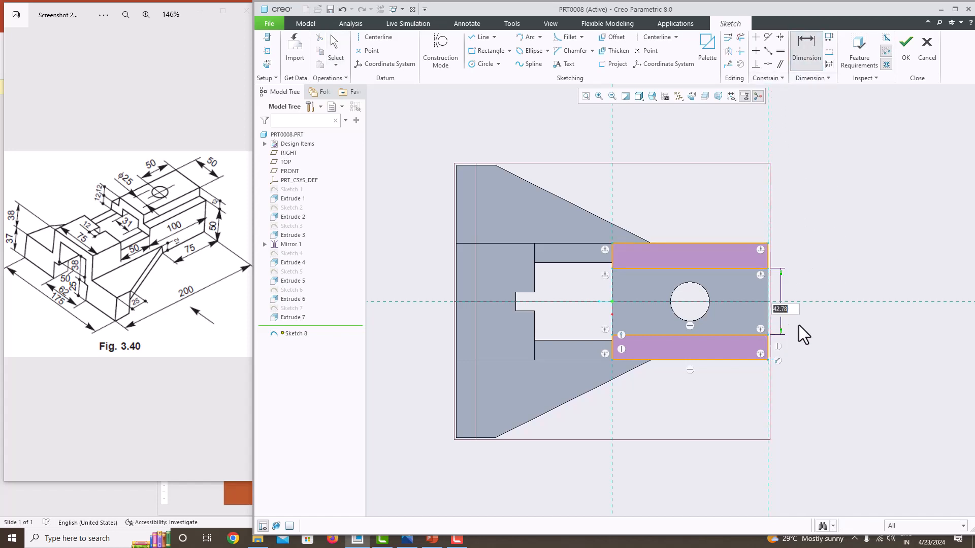
pyautogui.write('50')
pyautogui.press('Return')
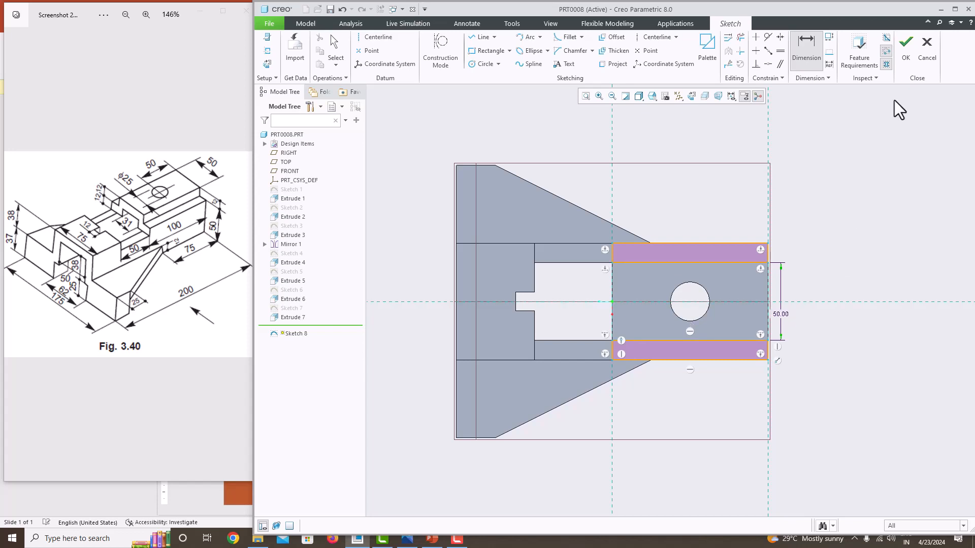
# - Finish the sketch and extrude both rectangles as a cut 12 deep into the block's long top edges
pyautogui.click(905, 48)
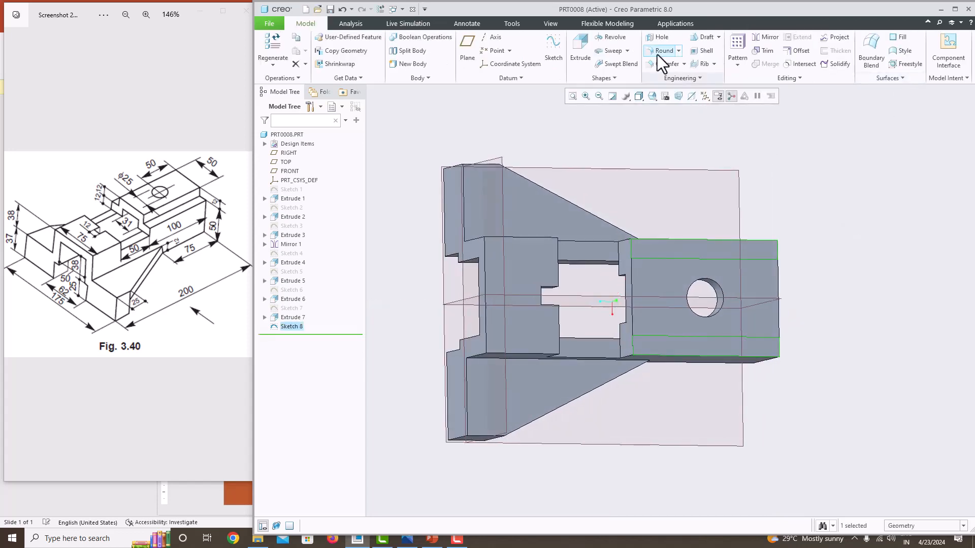
pyautogui.click(578, 45)
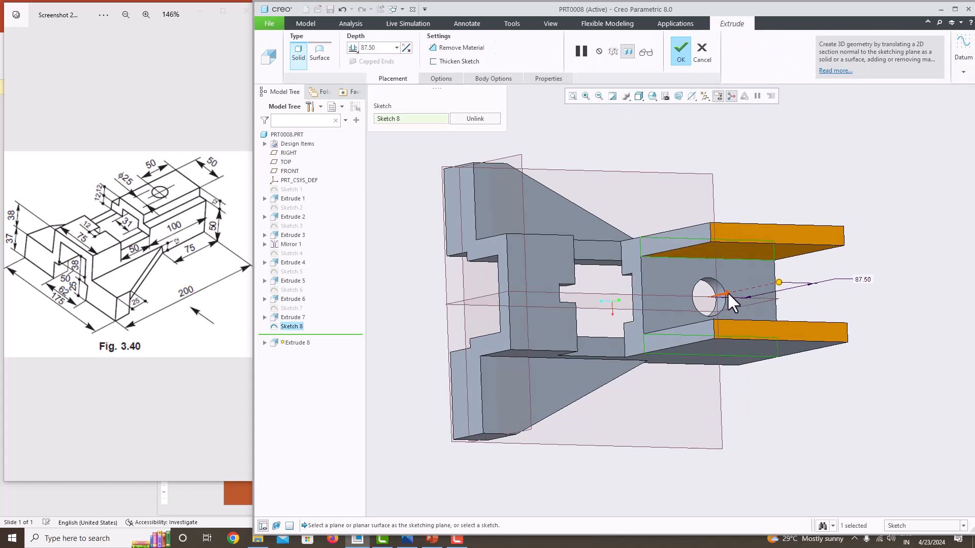
pyautogui.click(726, 295)
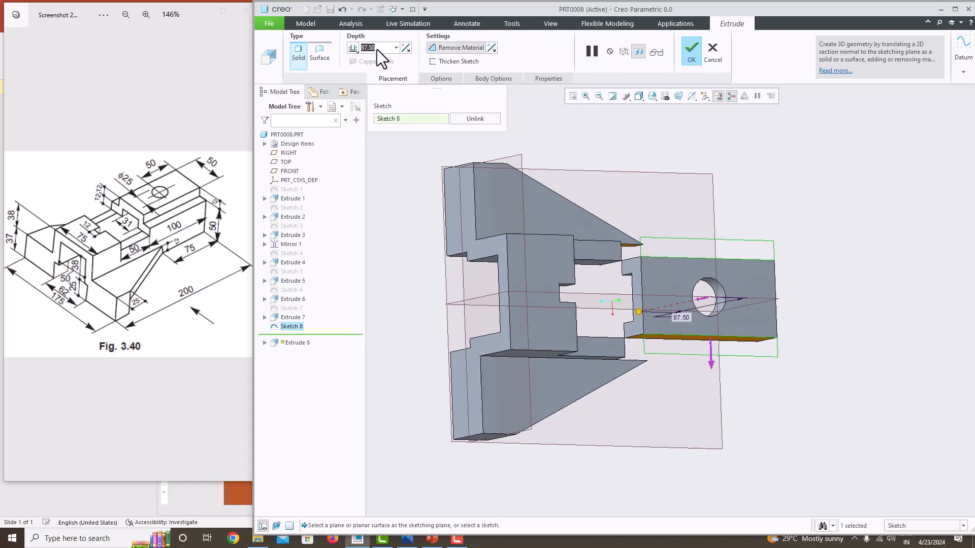
pyautogui.write('12')
pyautogui.press('Return')
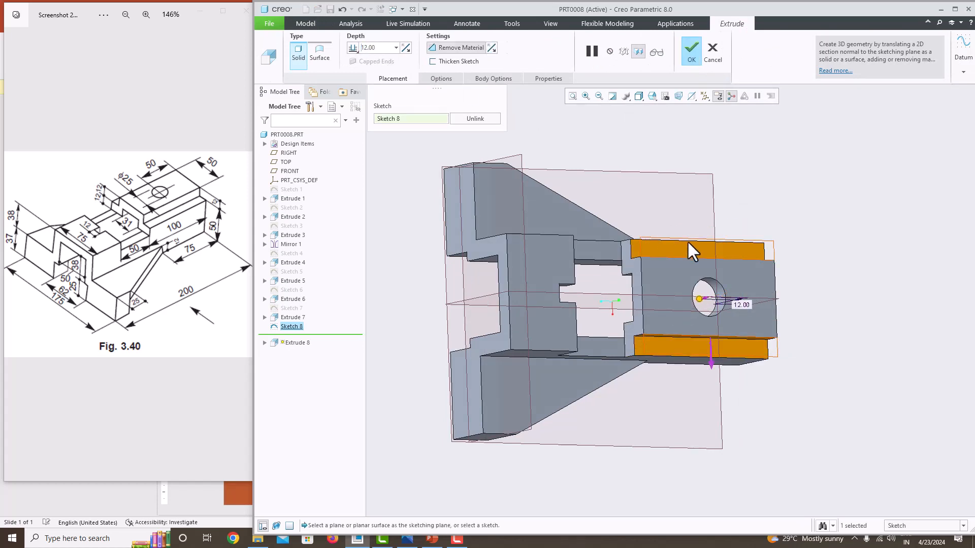
pyautogui.click(692, 50)
pyautogui.moveTo(787, 247); pyautogui.dragTo(713, 196, button='middle')
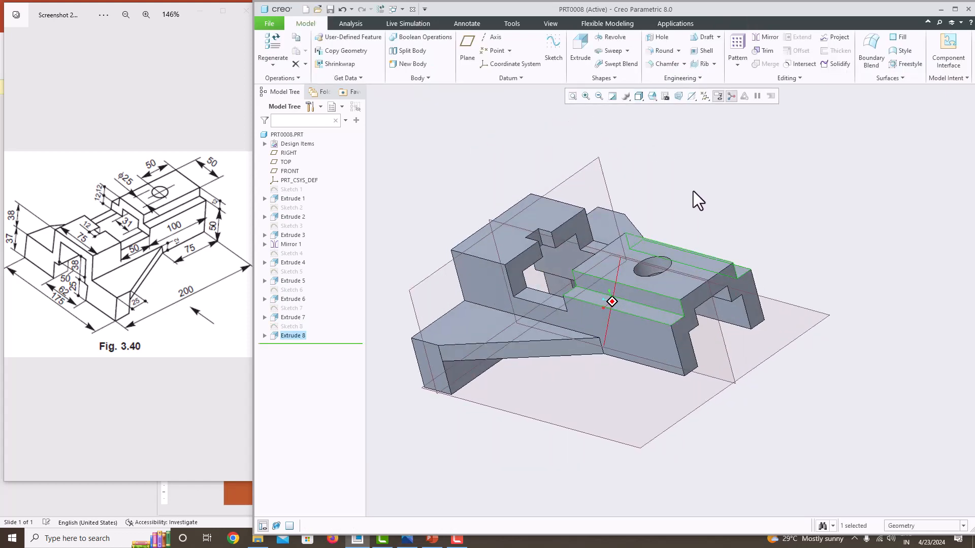
pyautogui.moveTo(665, 283); pyautogui.dragTo(676, 276, button='middle')
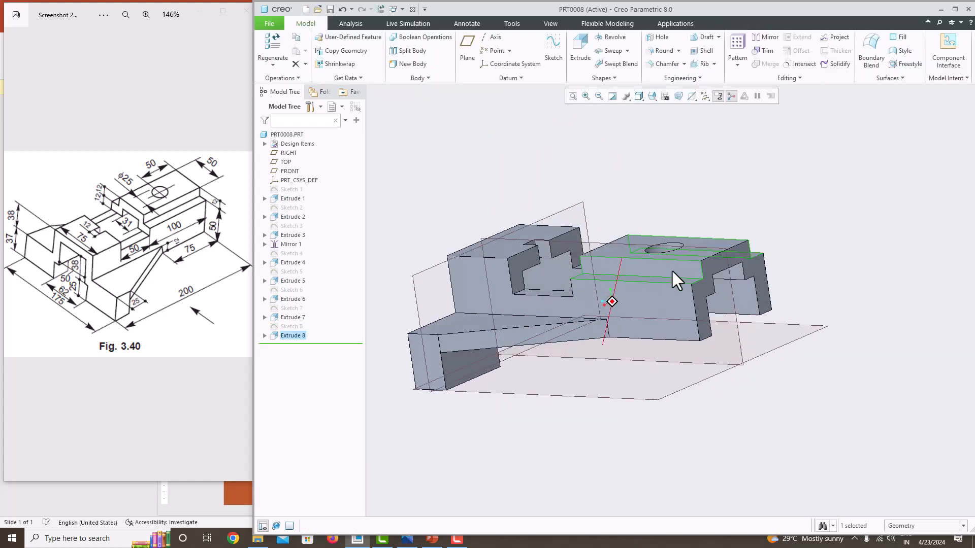
# - Hide the datum planes and display the model as Shading With Edges
pyautogui.click(705, 96)
pyautogui.click(708, 146)
pyautogui.click(639, 96)
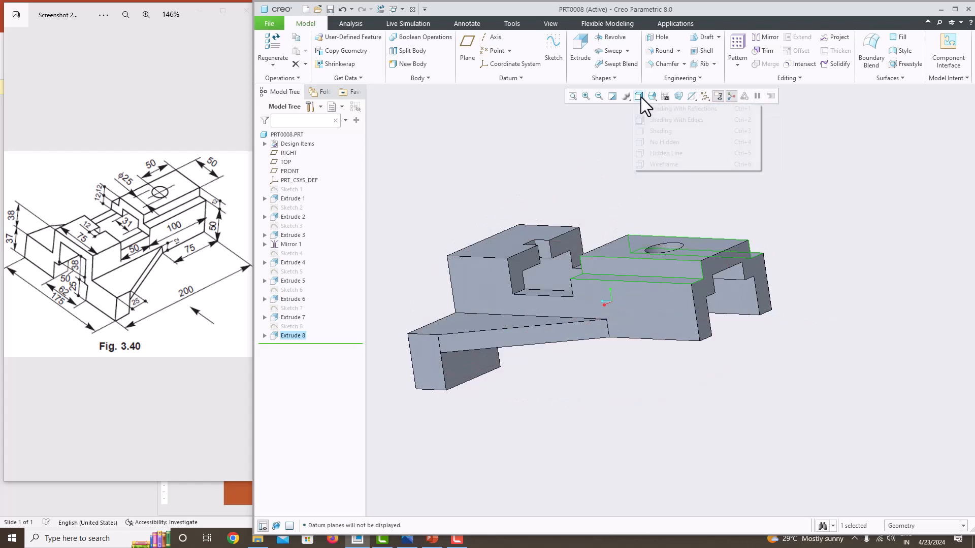
pyautogui.click(658, 127)
pyautogui.click(639, 96)
pyautogui.click(654, 121)
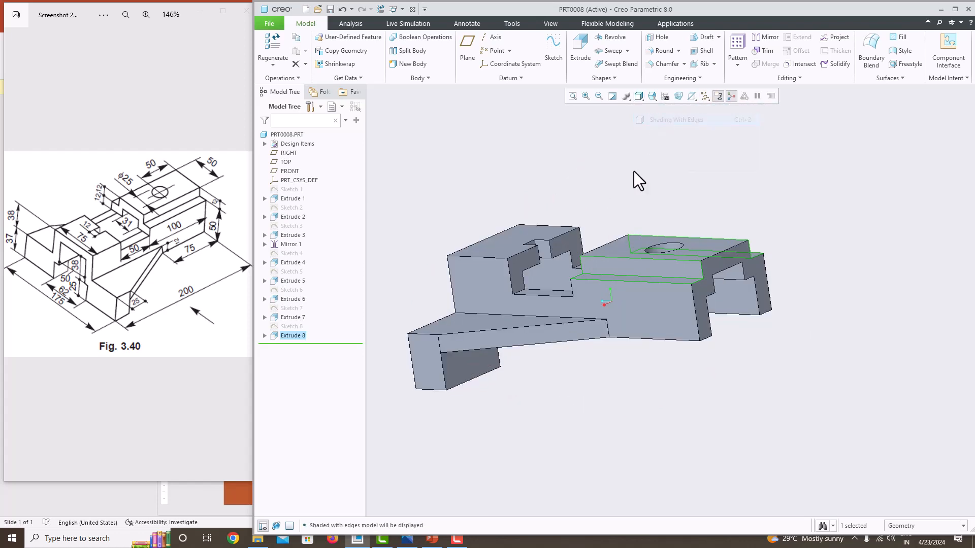
# - Clear the selection and review the finished part against the reference drawing from several angles
pyautogui.moveTo(634, 171); pyautogui.dragTo(657, 169, button='middle')
pyautogui.click(654, 97)
pyautogui.click(659, 108)
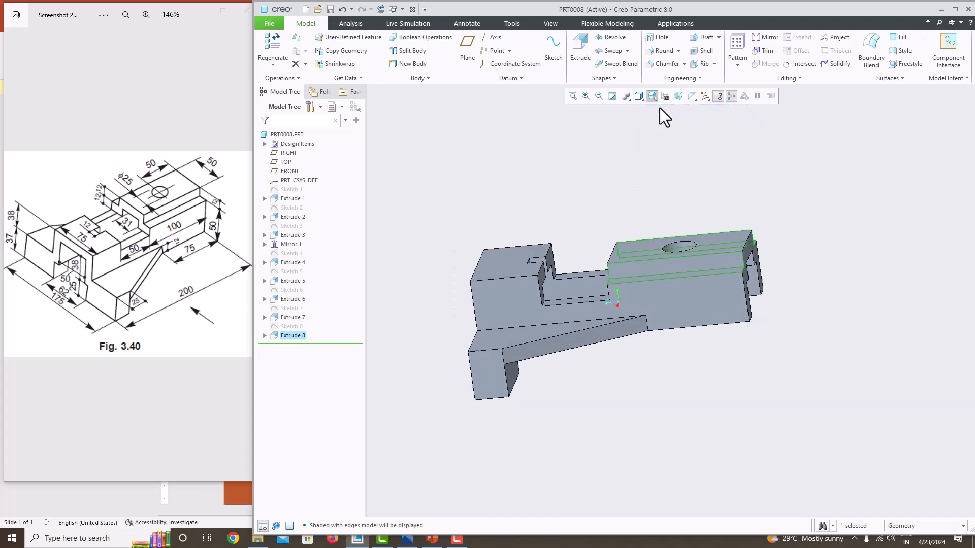
pyautogui.click(910, 322)
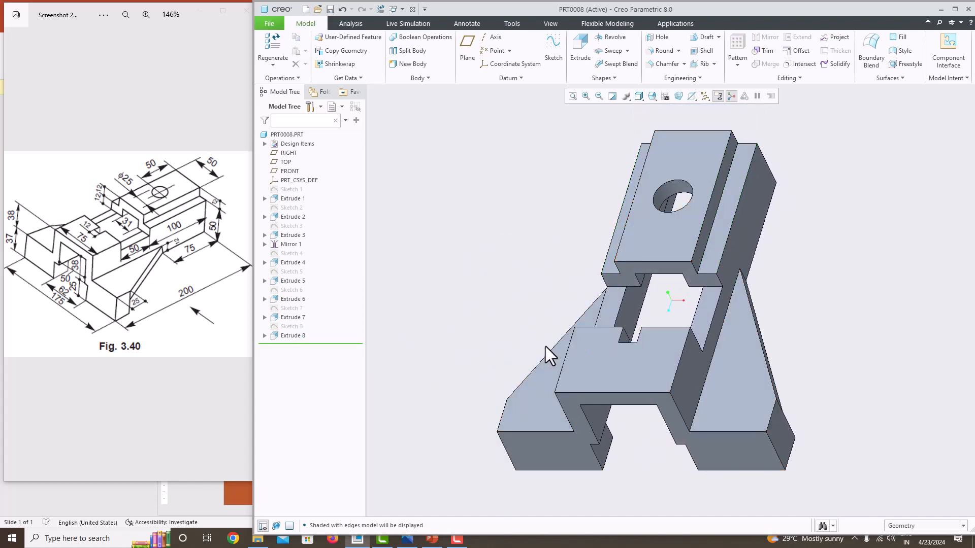
pyautogui.moveTo(719, 365)
pyautogui.mouseDown(button='middle')
pyautogui.moveTo(686, 395)
pyautogui.moveTo(720, 347)
pyautogui.mouseUp(button='middle')
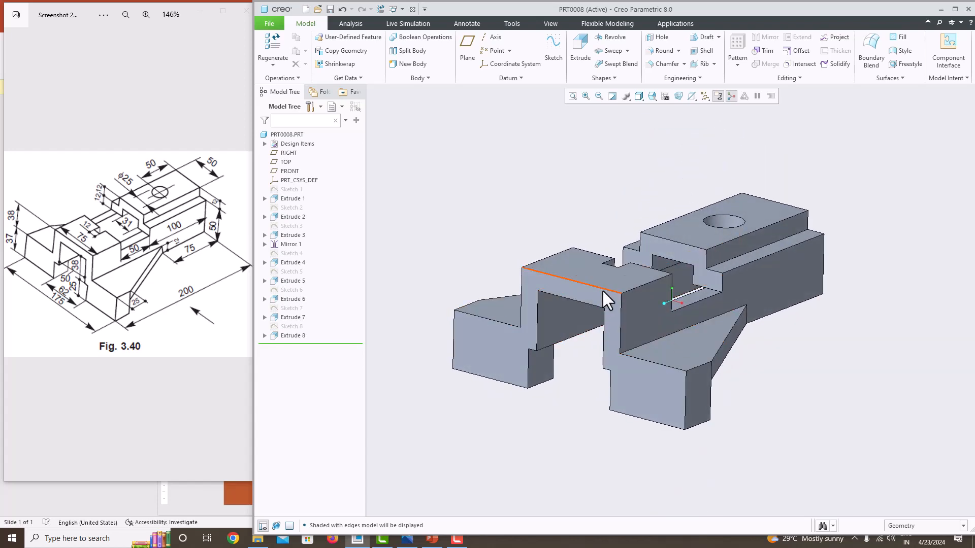